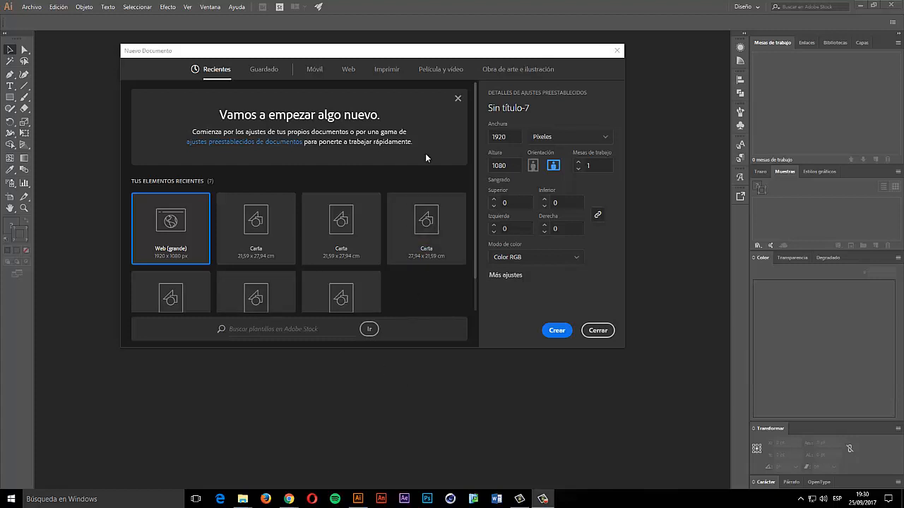
- Create a blank Carta letter-size print document from the Print presets
click(387, 69)
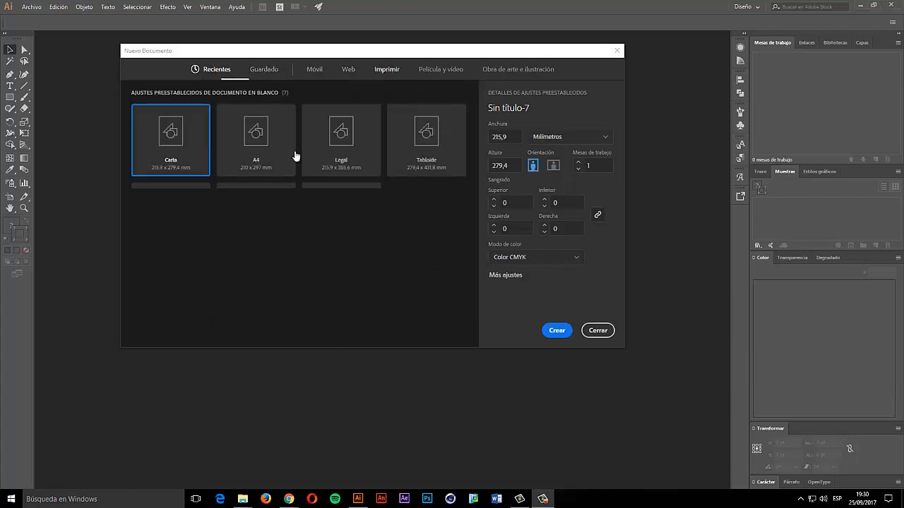
click(557, 331)
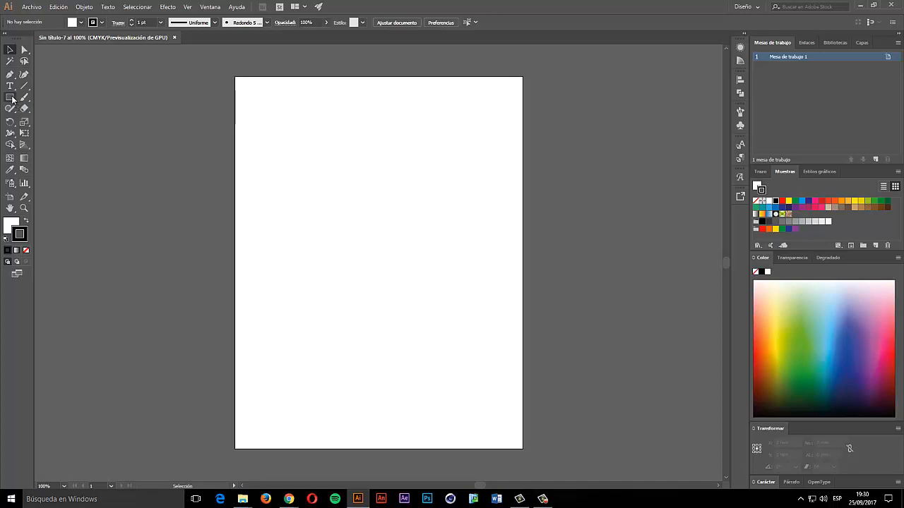
- Draw a rectangle near the artboard's top-left corner with the Rectangle tool
click(12, 100)
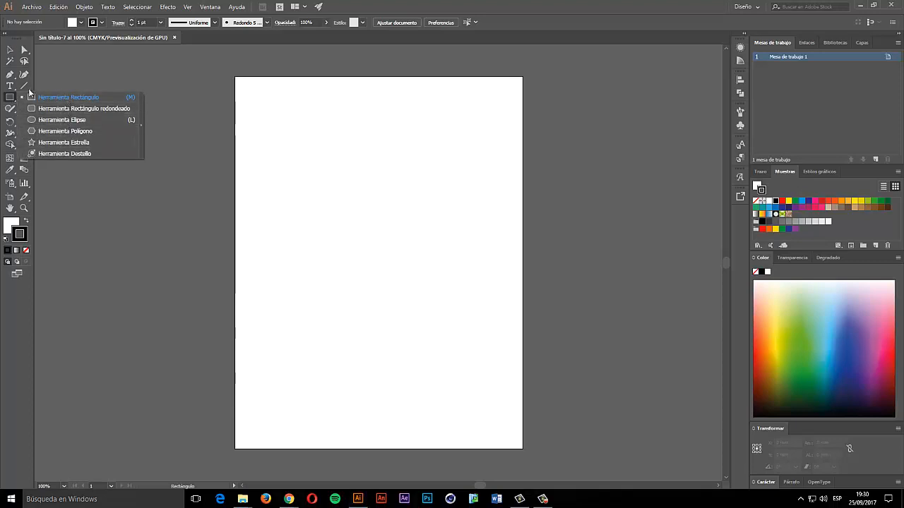
click(10, 99)
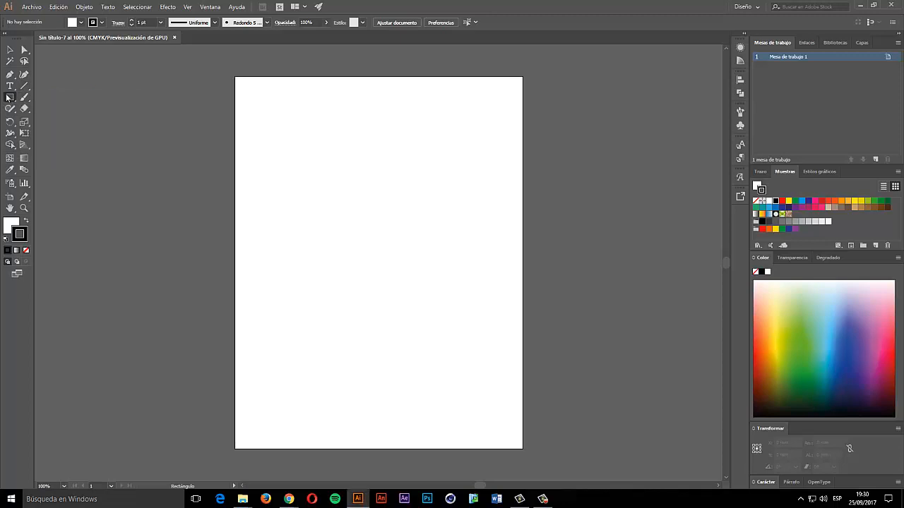
click(10, 98)
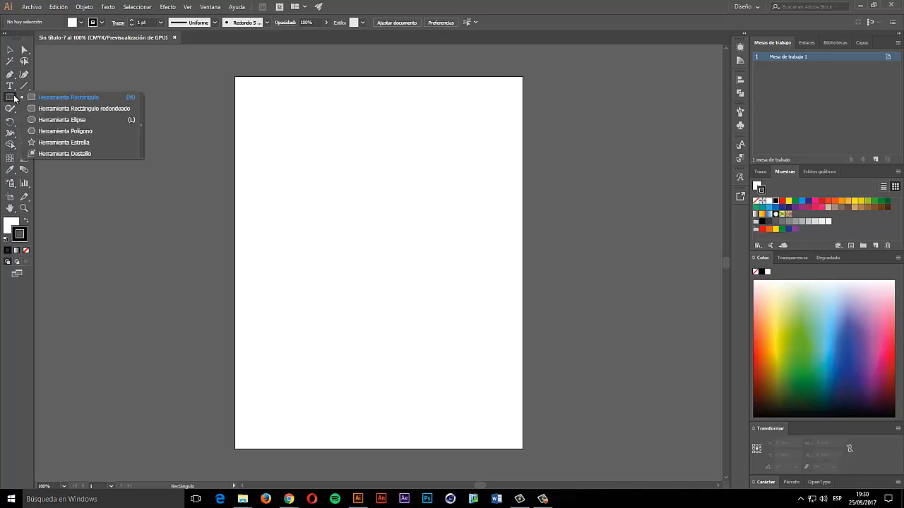
click(86, 99)
drag(244, 86, 318, 126)
key(ctrl+z)
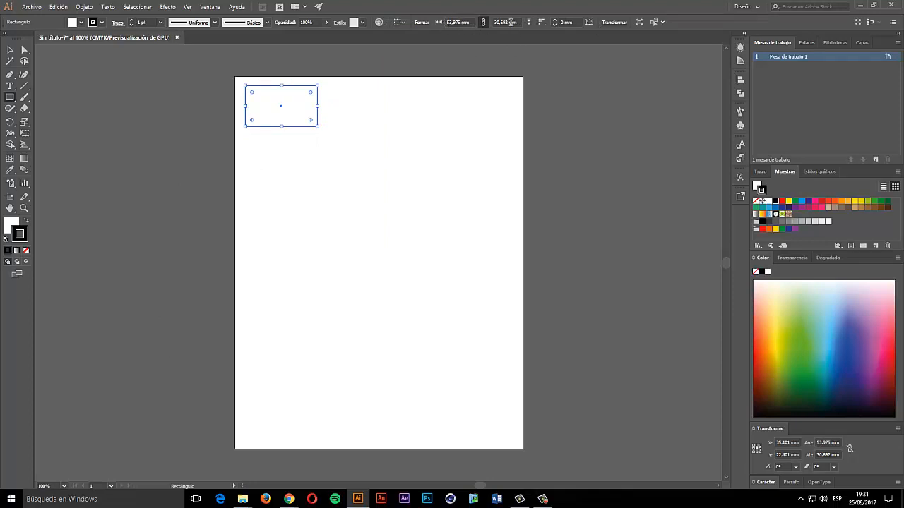
drag(319, 129, 325, 146)
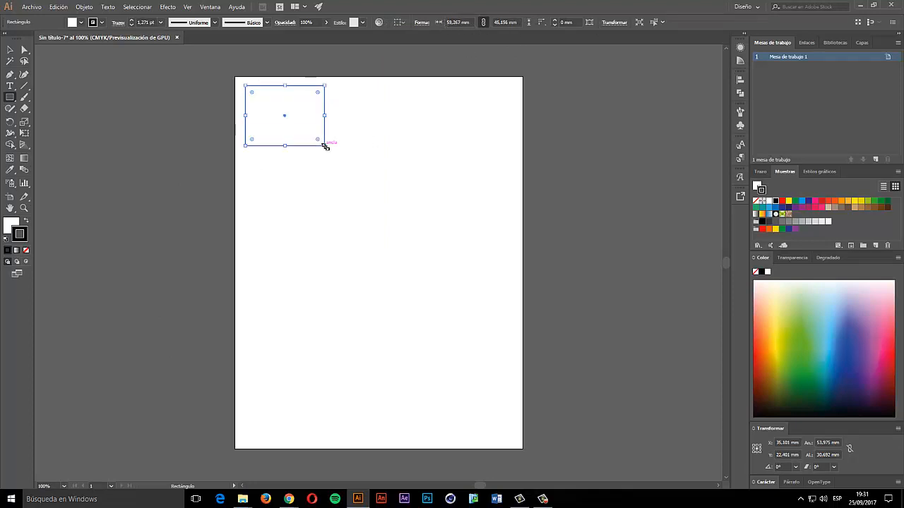
- Size the rectangle to exactly 65,625 mm wide by 50 mm tall
click(466, 22)
text(65,625)
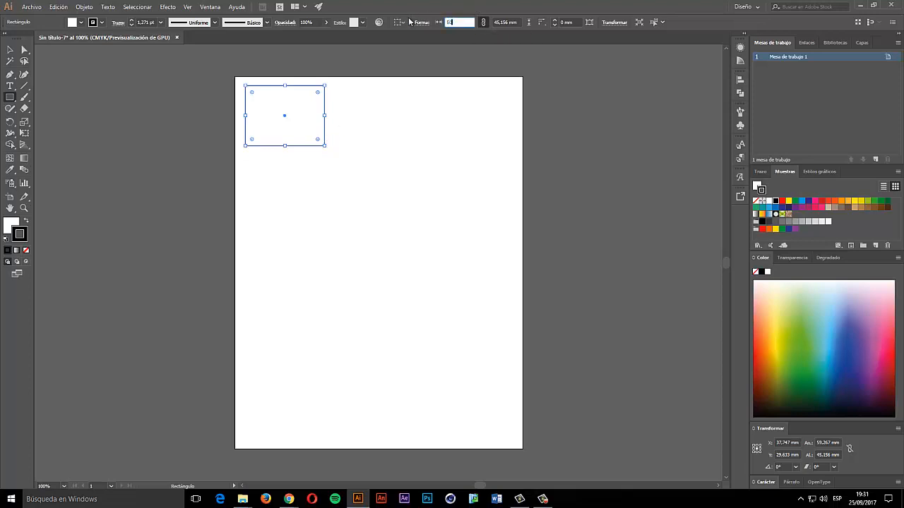
key(Tab)
text(50)
key(Return)
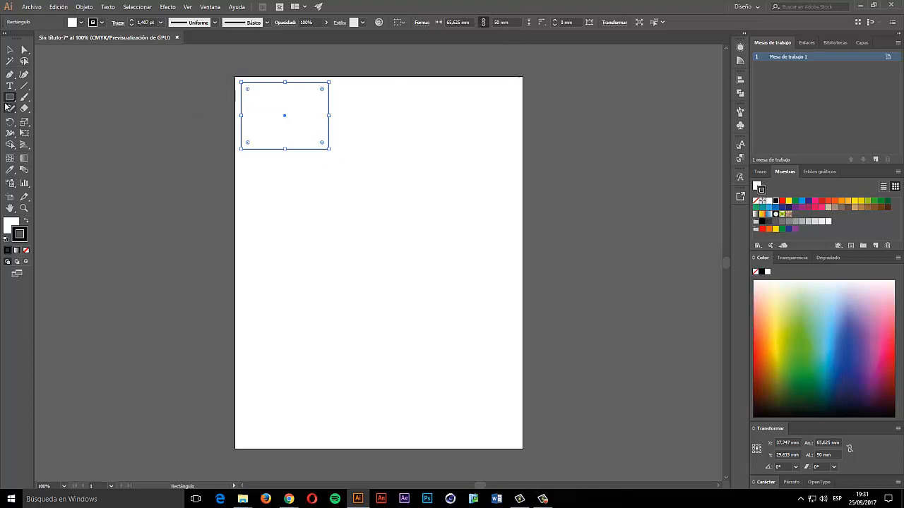
drag(10, 98, 68, 156)
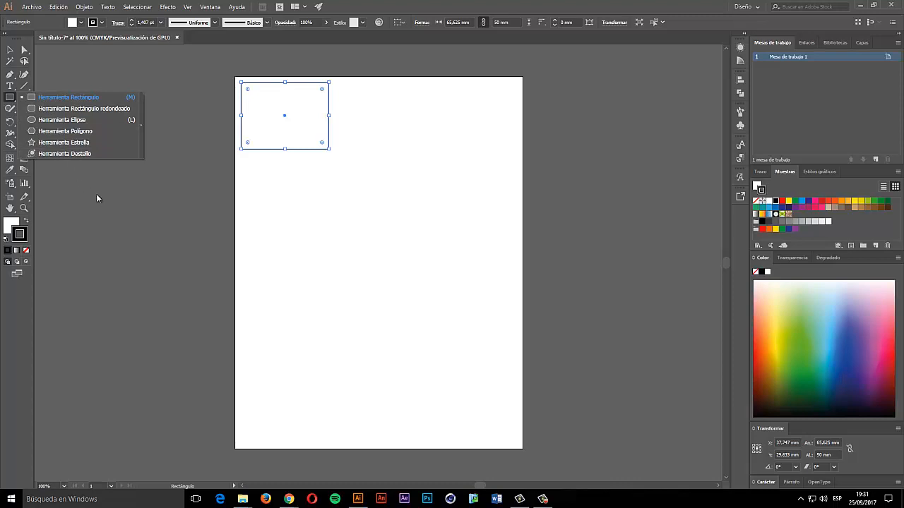
click(12, 77)
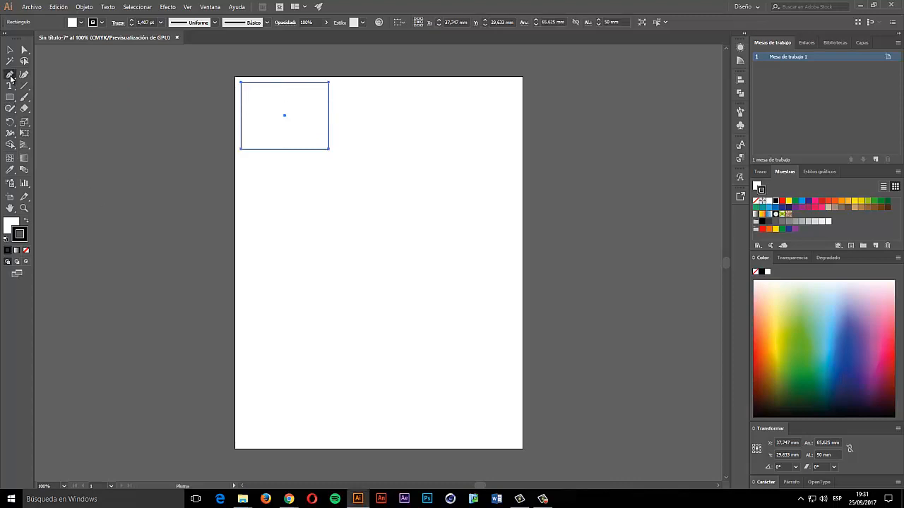
click(274, 220)
drag(311, 187, 336, 186)
click(378, 201)
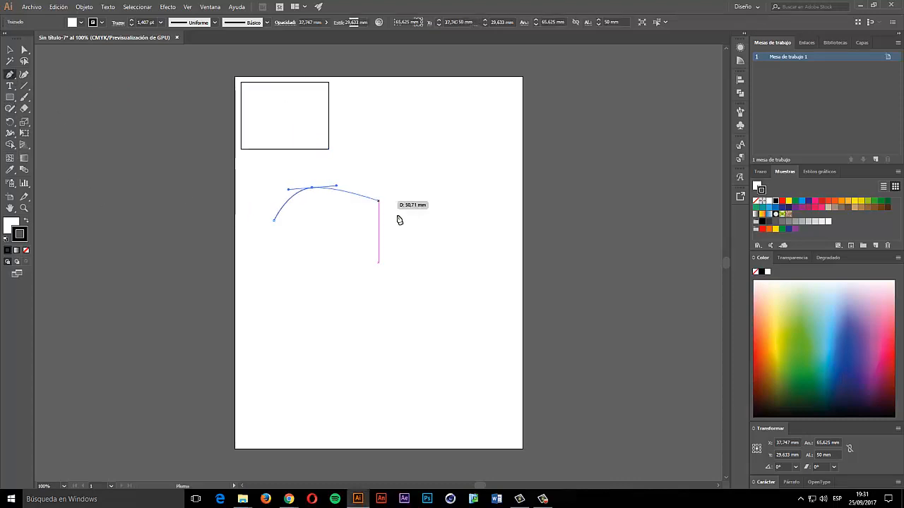
drag(407, 245, 430, 244)
drag(459, 191, 504, 189)
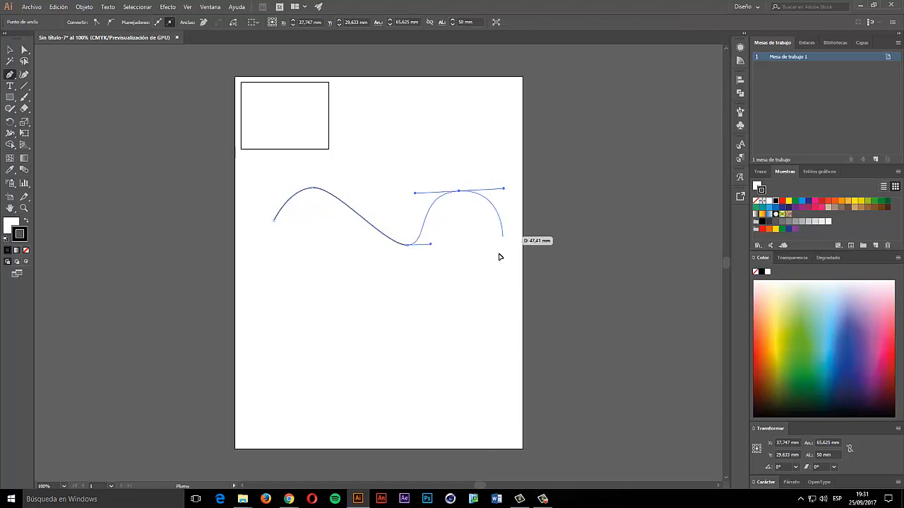
drag(500, 244, 490, 287)
drag(439, 352, 391, 346)
drag(360, 304, 275, 274)
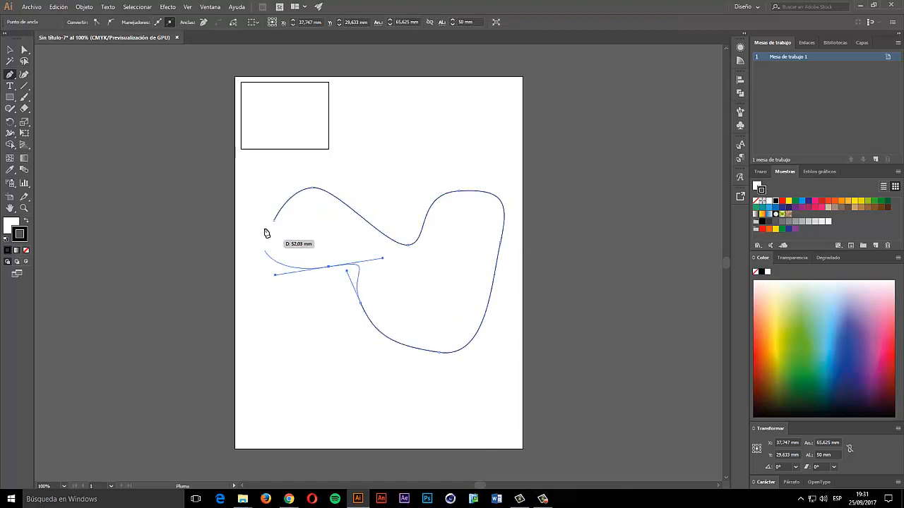
mouse_move(274, 220)
mouse_down()
mouse_move(252, 281)
mouse_move(275, 223)
mouse_up()
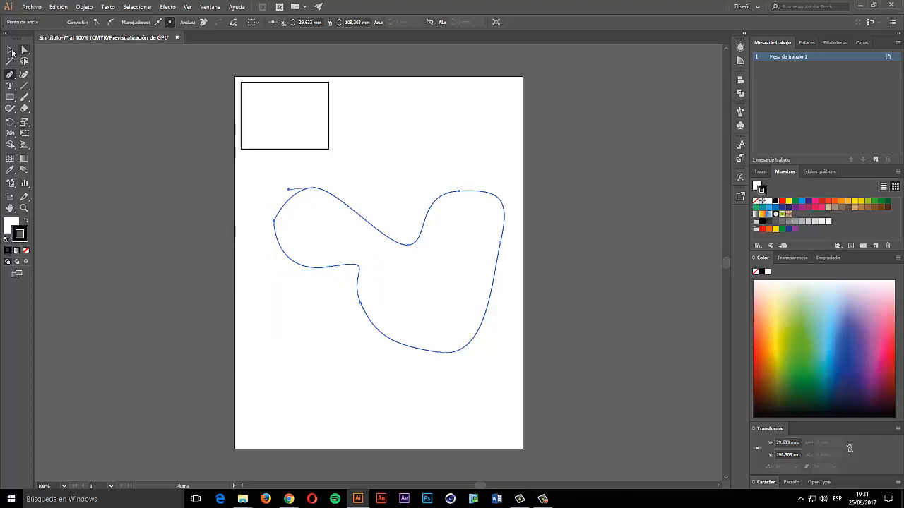
click(12, 52)
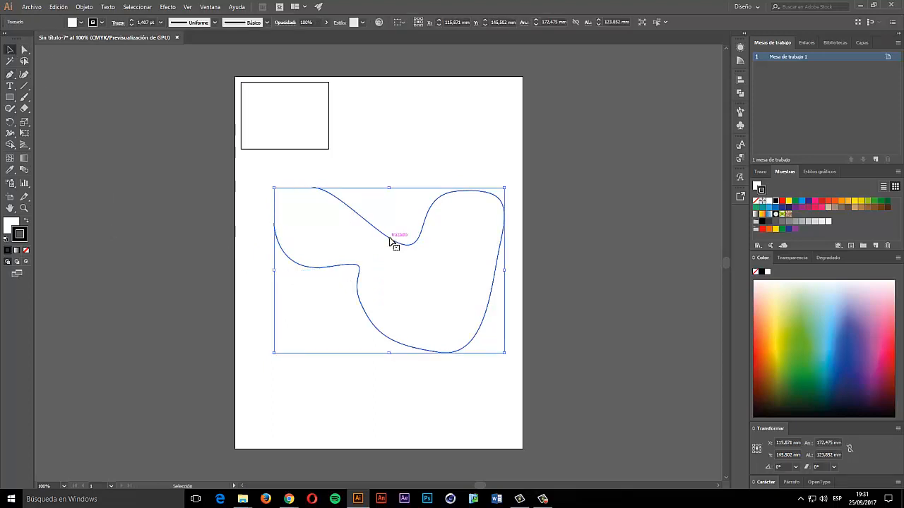
click(173, 105)
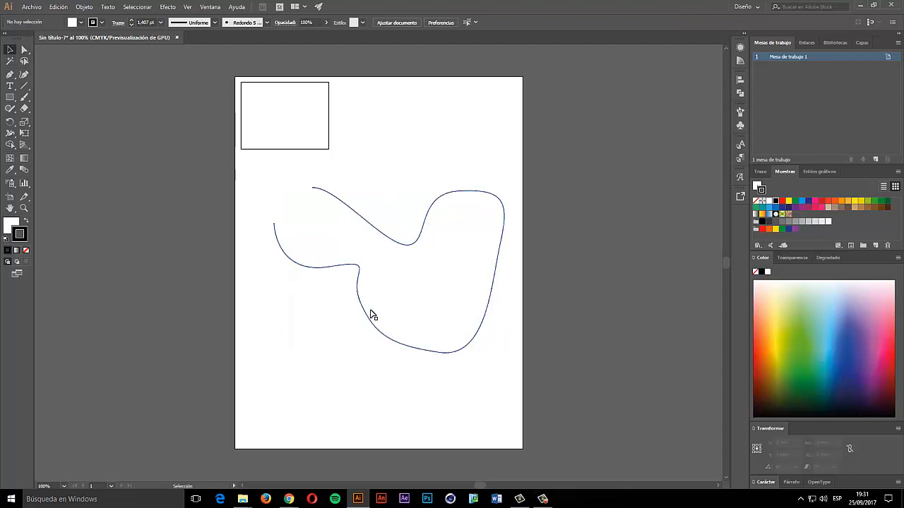
click(357, 282)
key(Delete)
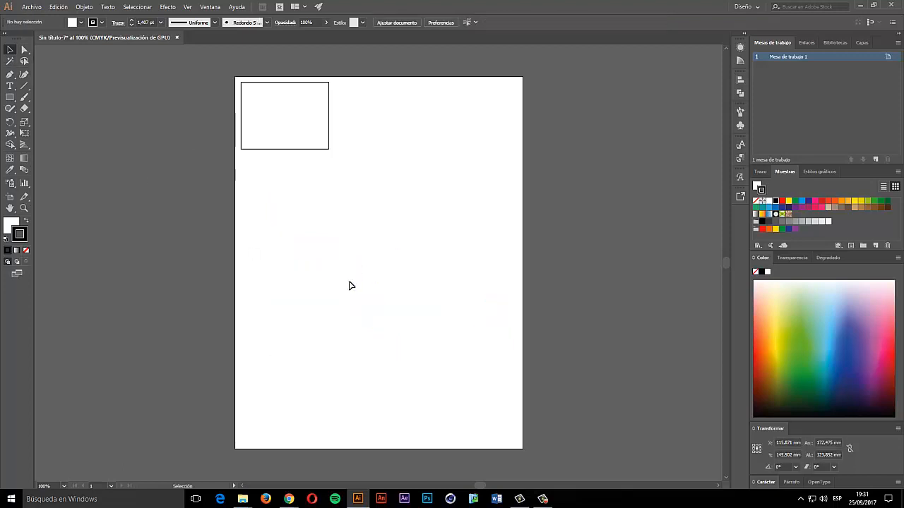
- Draw a rounded rectangle beside the first rectangle and a circle below it
click(286, 148)
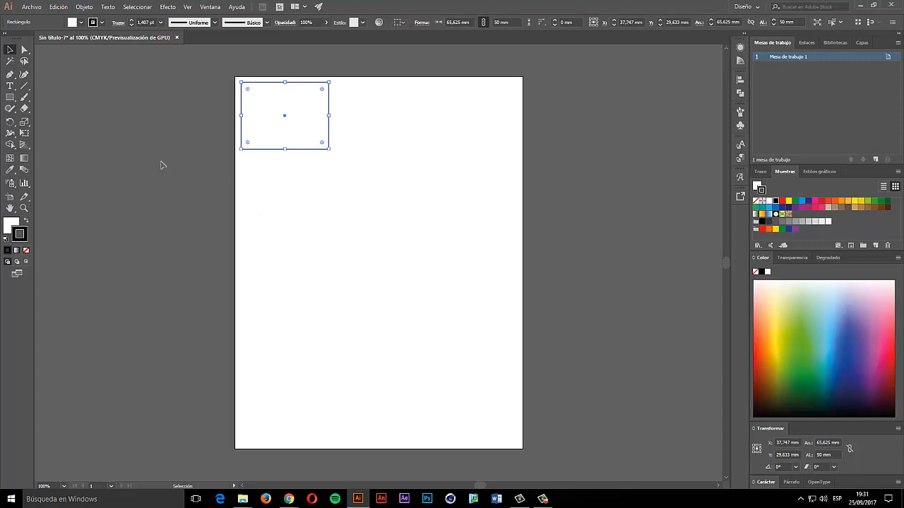
drag(10, 97, 87, 113)
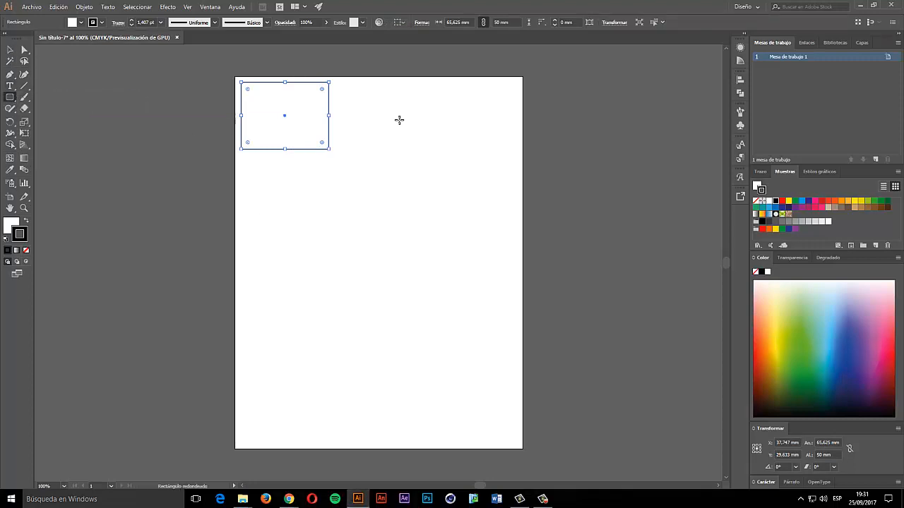
drag(353, 83, 444, 149)
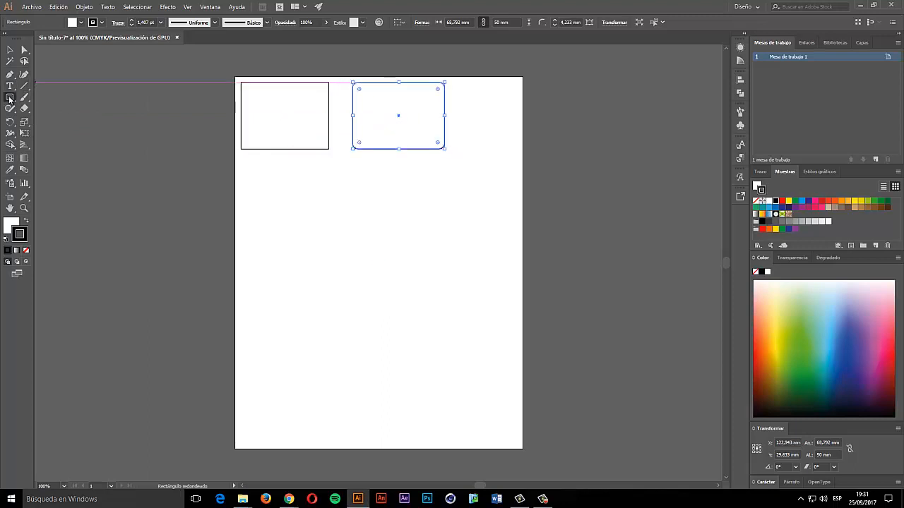
drag(11, 97, 70, 122)
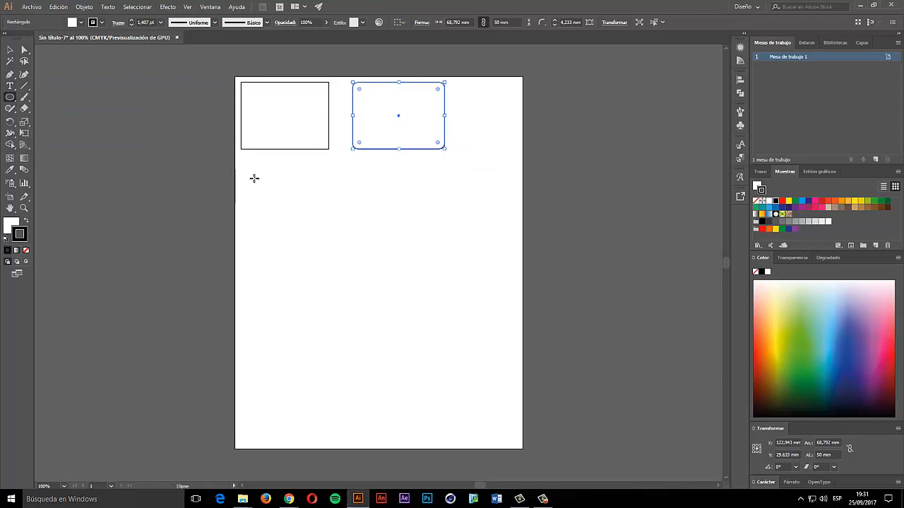
drag(252, 169, 328, 248)
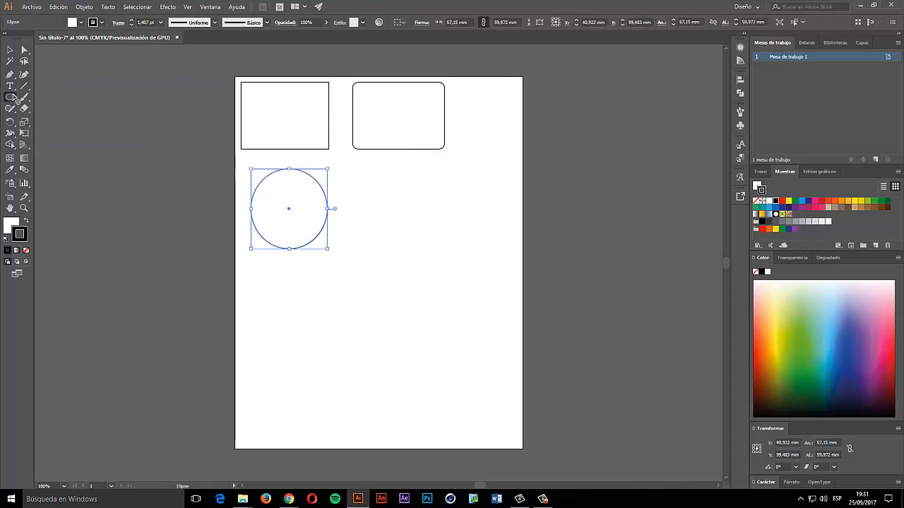
- Add a hexagon right of the circle and a star beside the hexagon
click(10, 99)
click(68, 131)
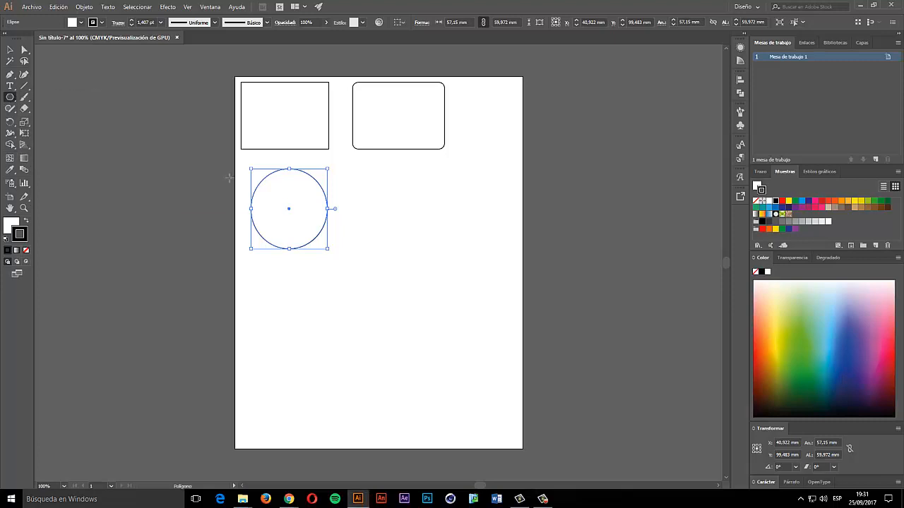
drag(365, 179, 413, 216)
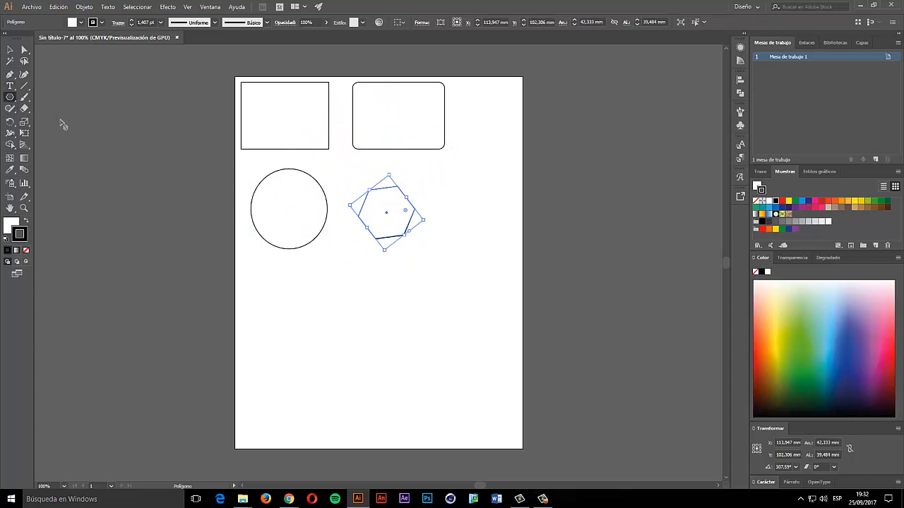
drag(12, 100, 49, 139)
drag(452, 185, 459, 221)
- Try placing a lens flare, then cancel its options dialog
drag(12, 99, 78, 156)
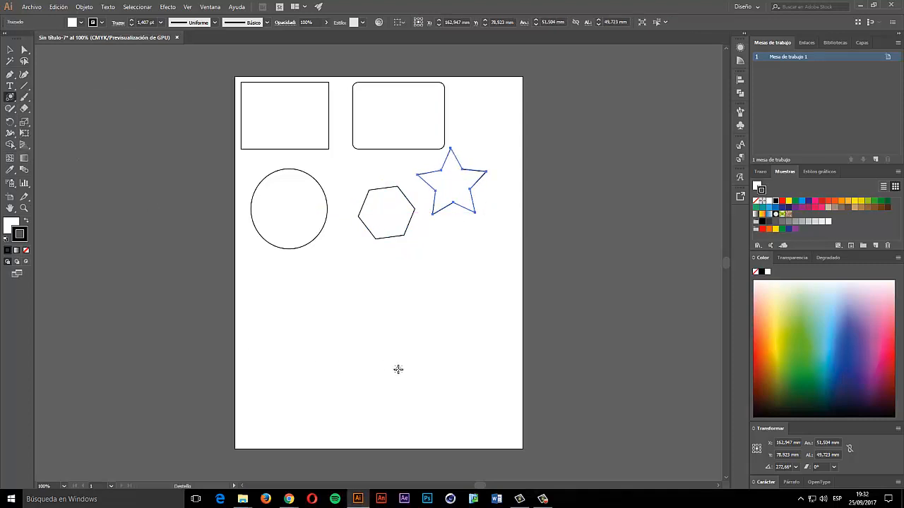
click(394, 346)
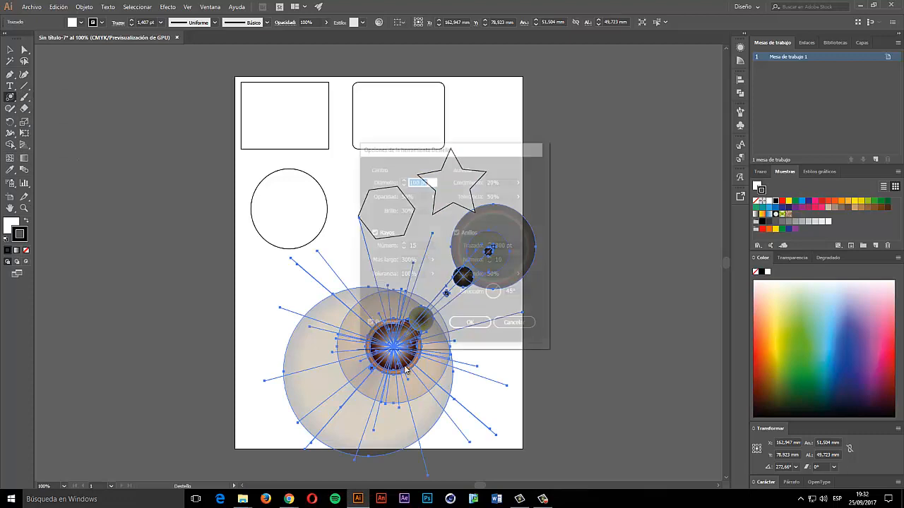
click(501, 326)
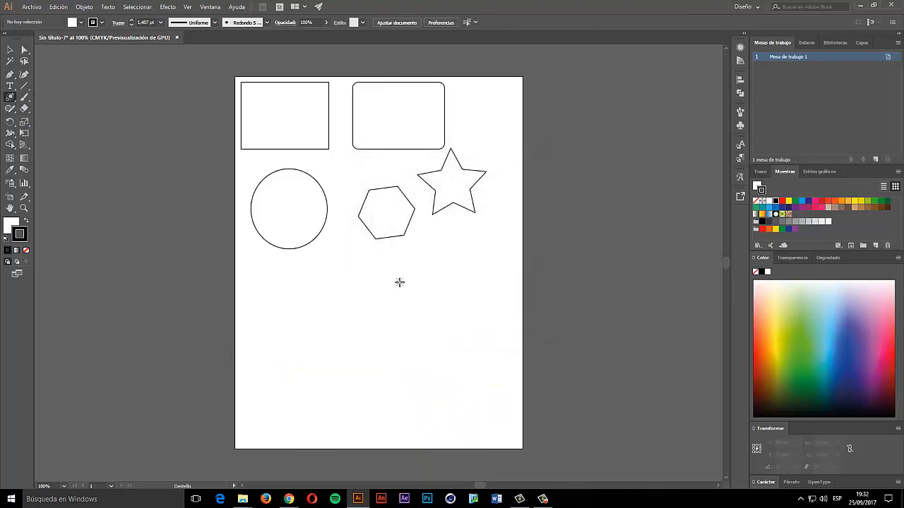
- Delete the hexagon, star, circle, rectangle and rounded rectangle from the artboard
click(10, 50)
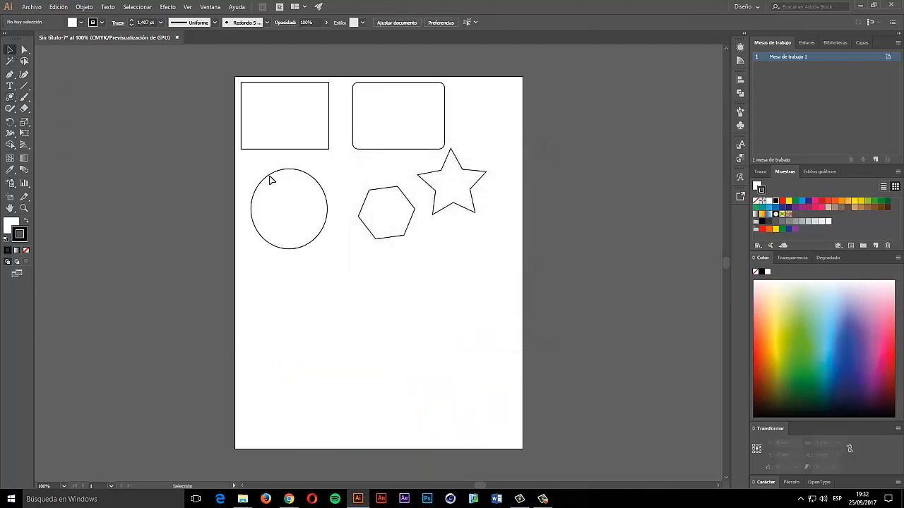
click(378, 214)
key(Delete)
click(436, 195)
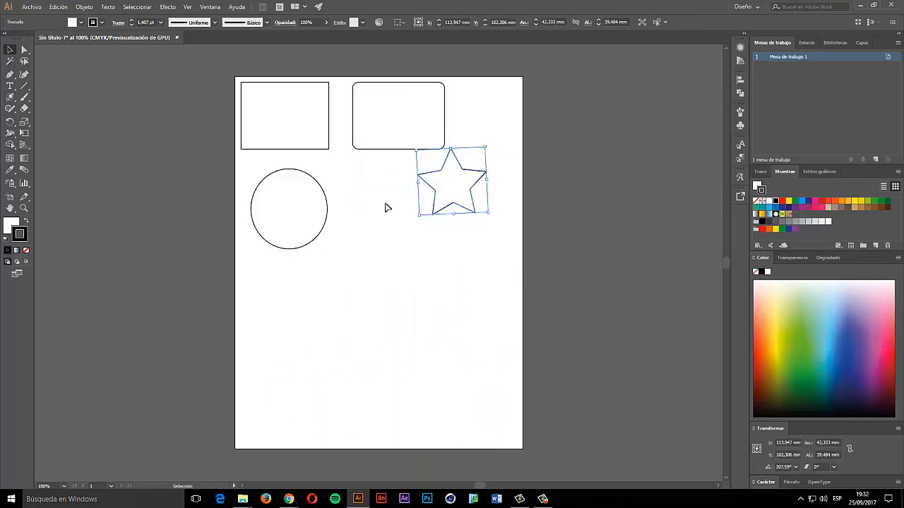
key(Delete)
click(325, 203)
key(Delete)
click(321, 149)
key(Delete)
click(373, 147)
key(Delete)
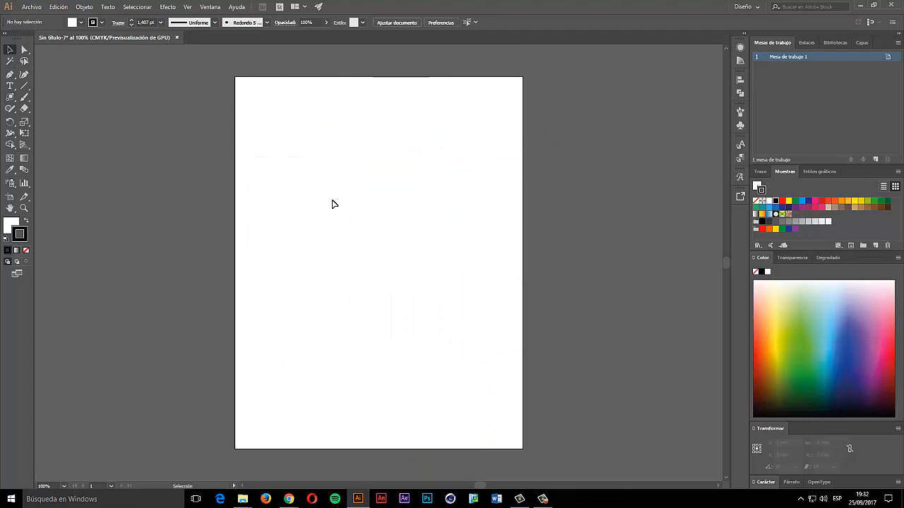
- Tear the shape tools off into a floating panel and draw a rectangle at the top-left
click(10, 98)
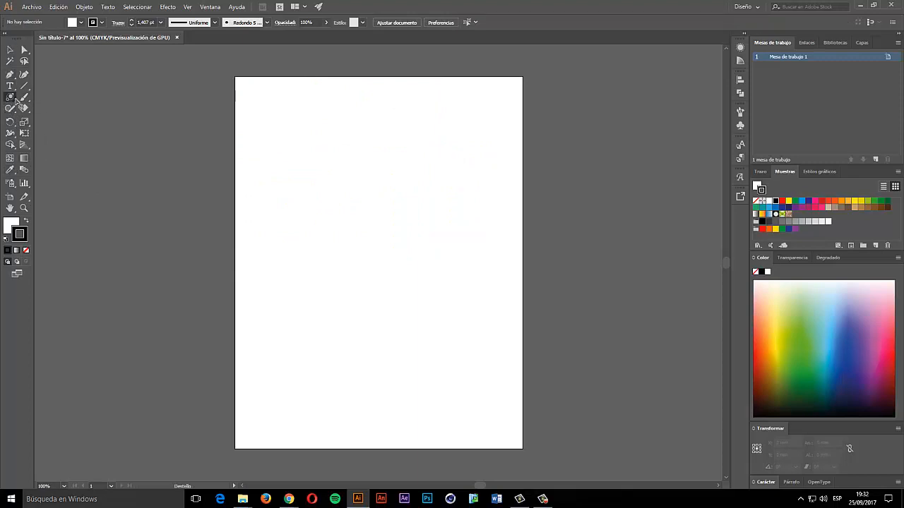
click(8, 98)
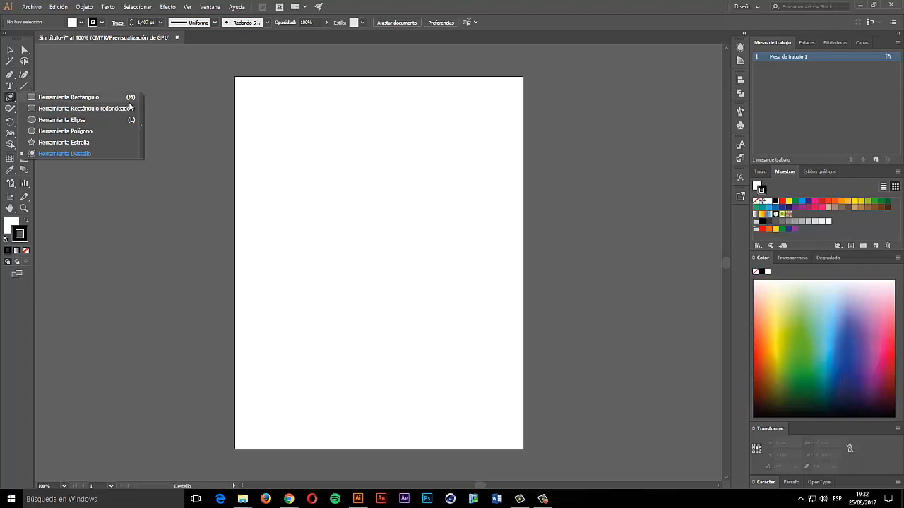
click(141, 122)
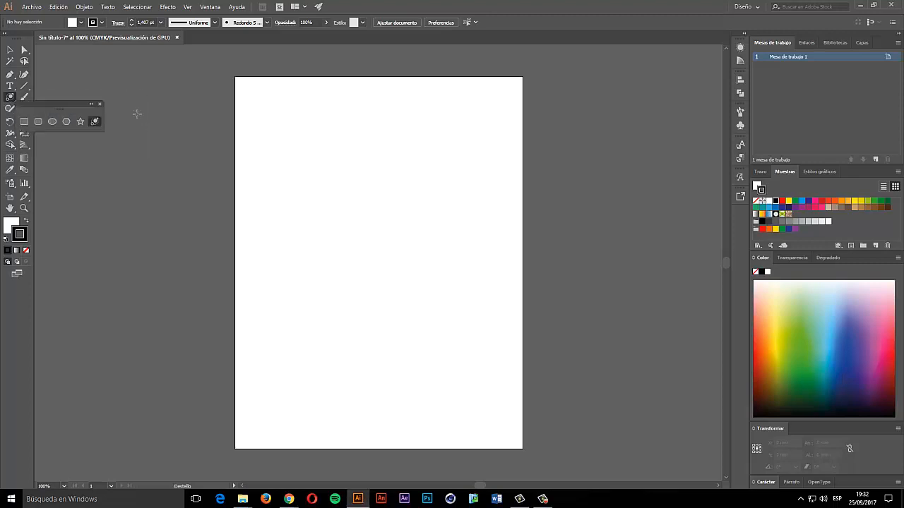
drag(58, 102, 75, 48)
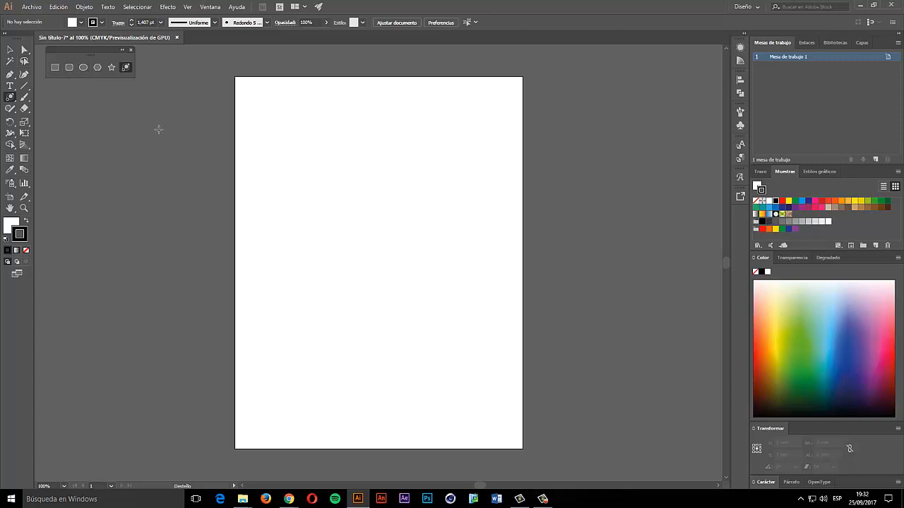
click(56, 66)
drag(248, 89, 346, 155)
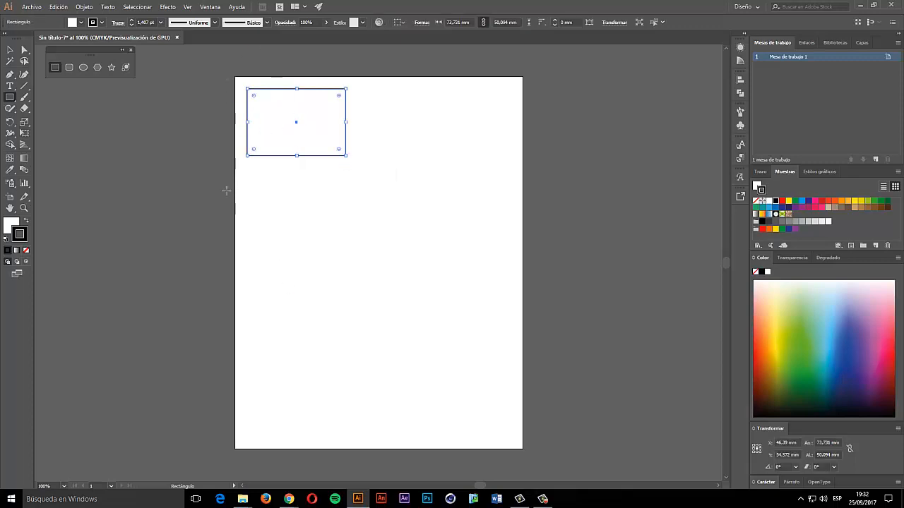
- Delete the rectangle, then create a 50 × 50 mm square and delete it
key(Delete)
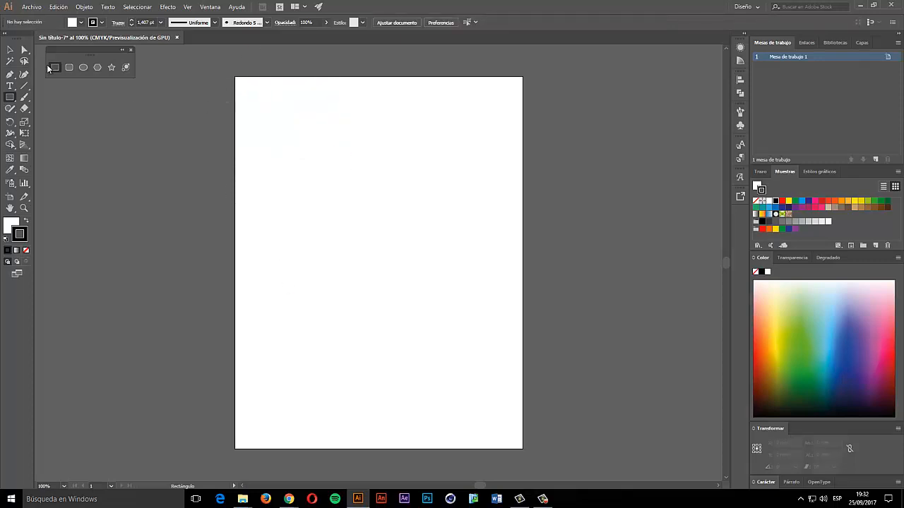
click(256, 256)
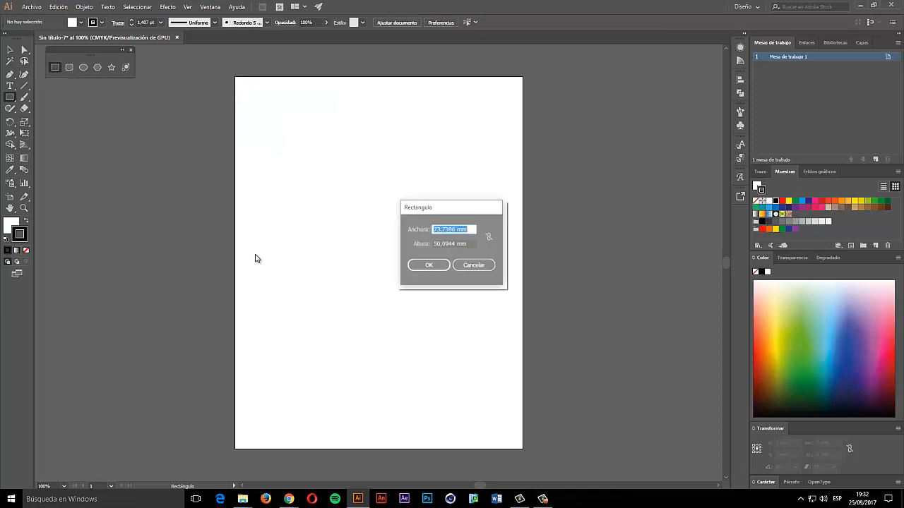
drag(438, 208, 390, 128)
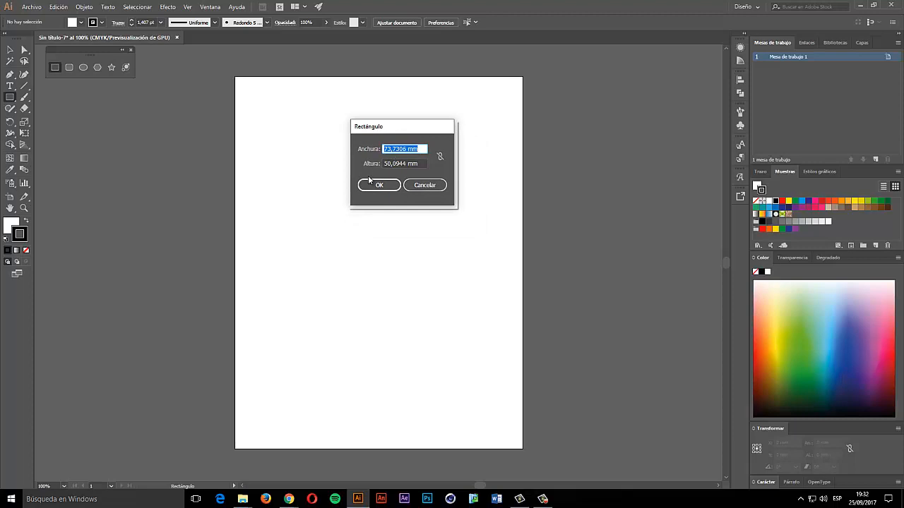
text(50)
key(Tab)
text(50)
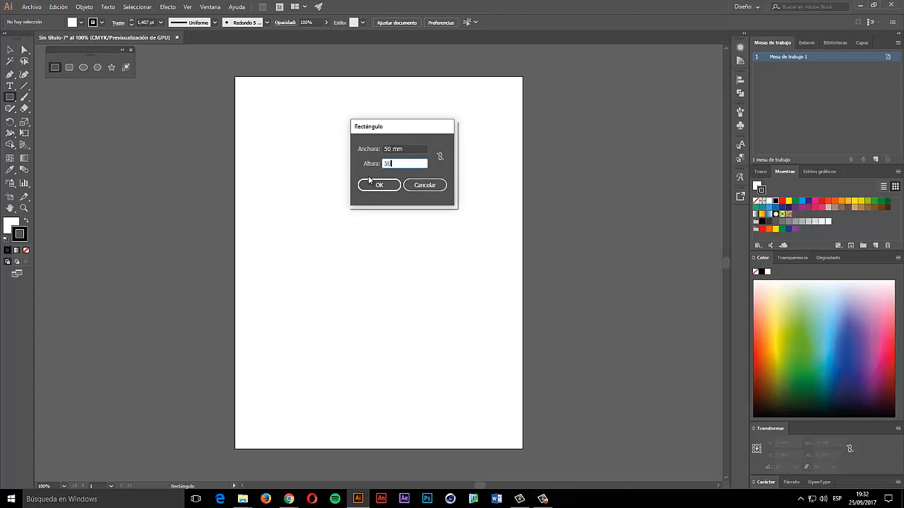
key(Return)
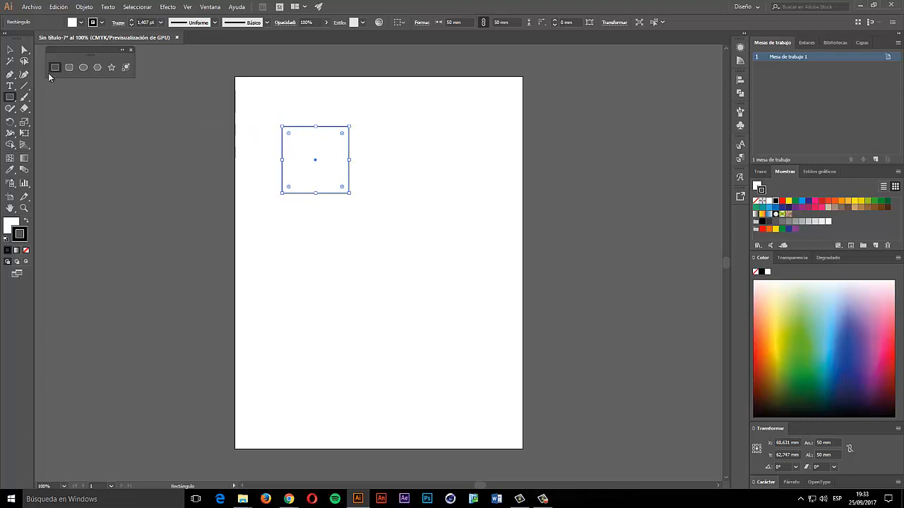
click(10, 50)
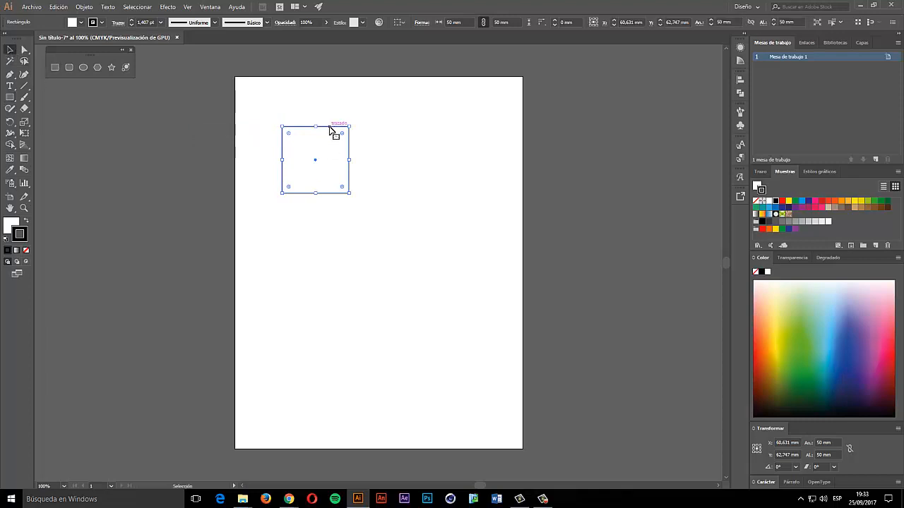
key(Delete)
- Draw and delete a trial rectangle, then create a 65 × 65 mm square and delete it
click(55, 68)
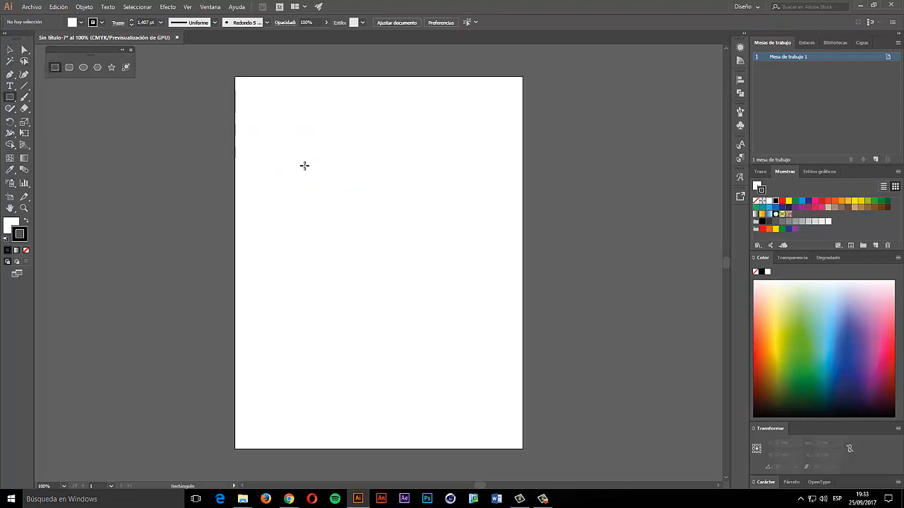
drag(279, 125, 363, 210)
key(Delete)
click(247, 121)
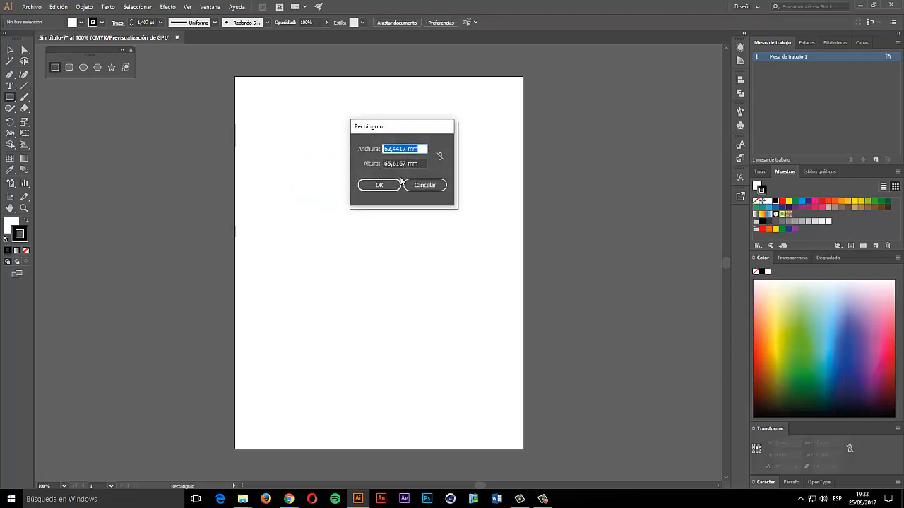
text(65)
key(Tab)
text(65)
key(Return)
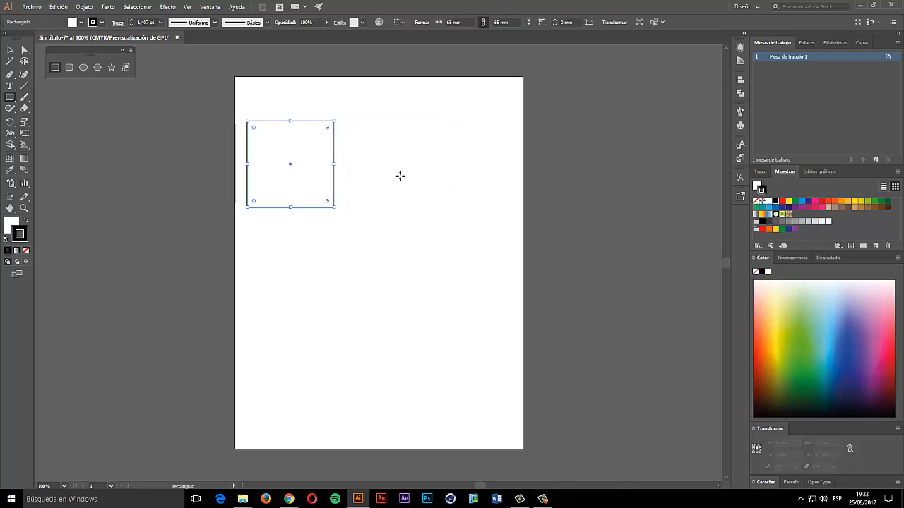
key(Delete)
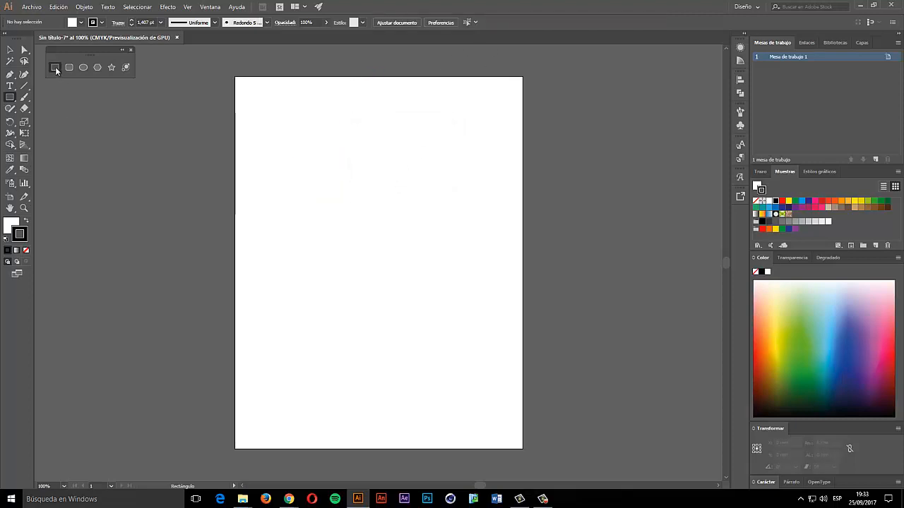
- Drag out a rectangle, resize it by its handles to 101.6 × 107.24 mm, and centre it near the top
drag(259, 105, 379, 216)
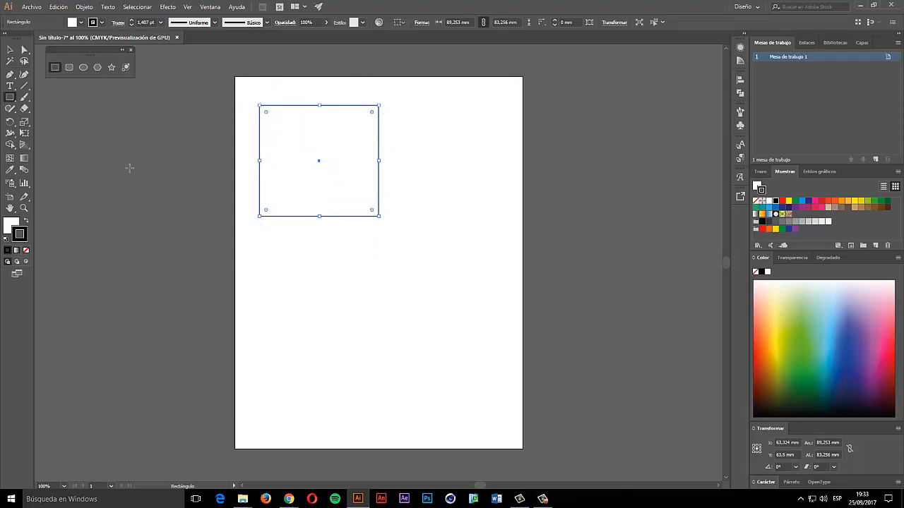
click(12, 51)
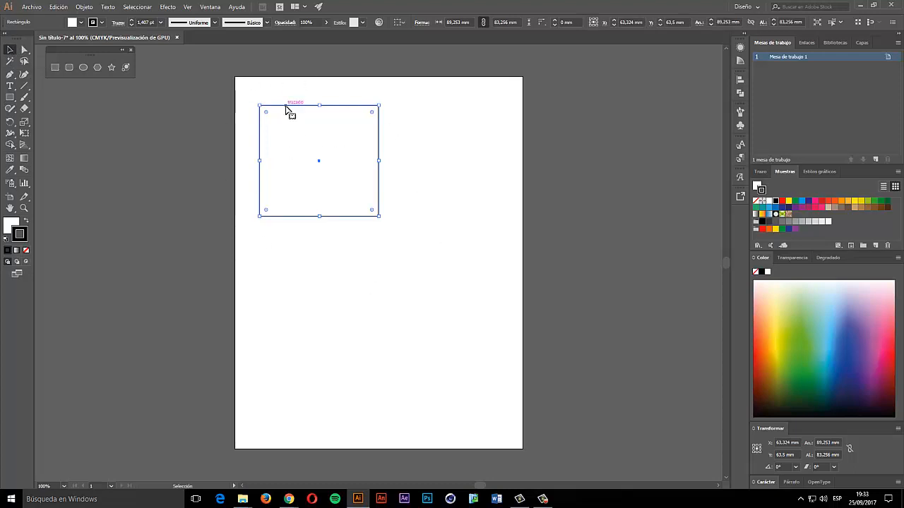
drag(289, 110, 341, 99)
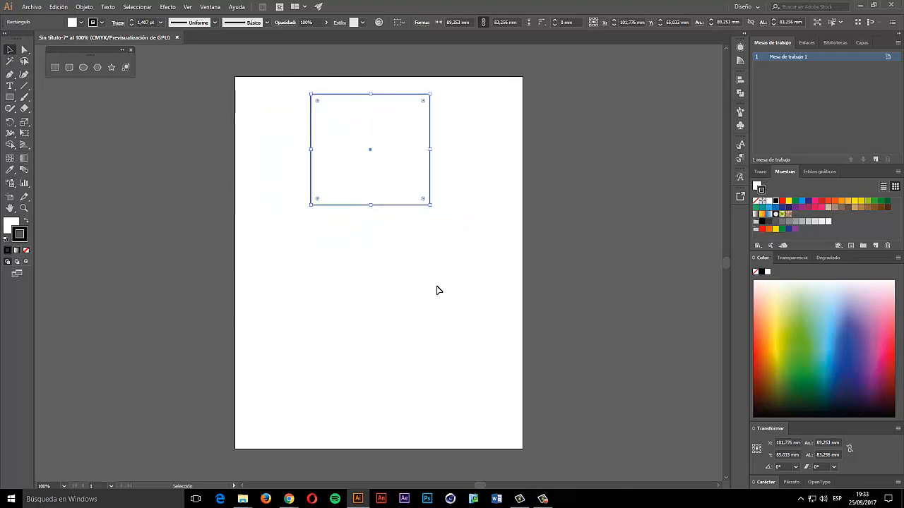
drag(432, 207, 444, 233)
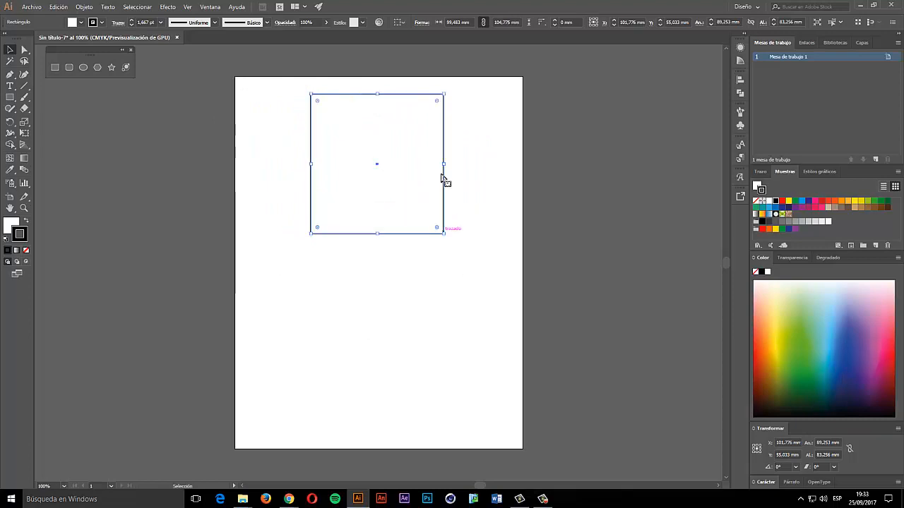
drag(445, 169, 482, 164)
drag(317, 165, 257, 163)
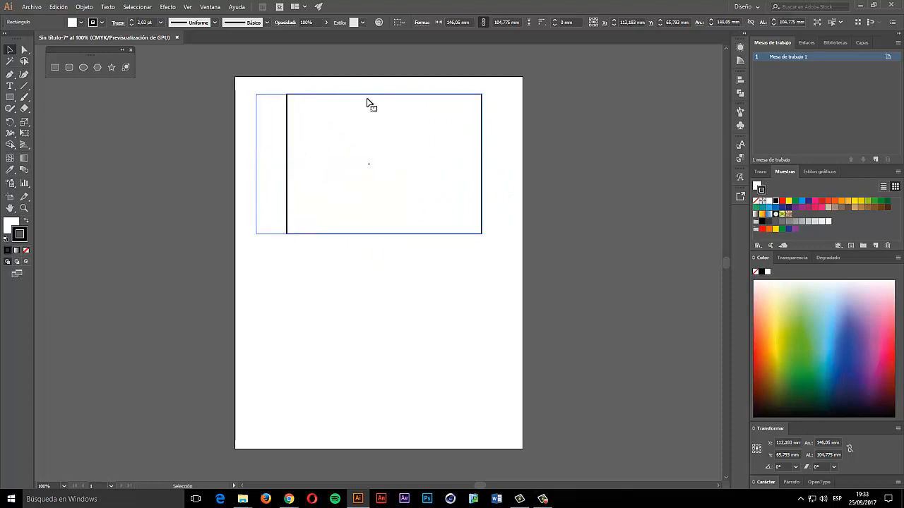
drag(370, 94, 377, 125)
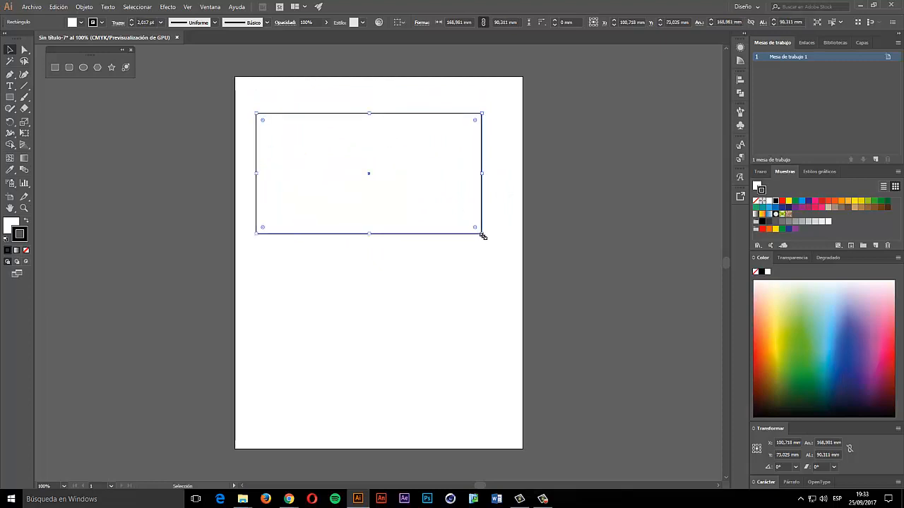
drag(482, 236, 391, 257)
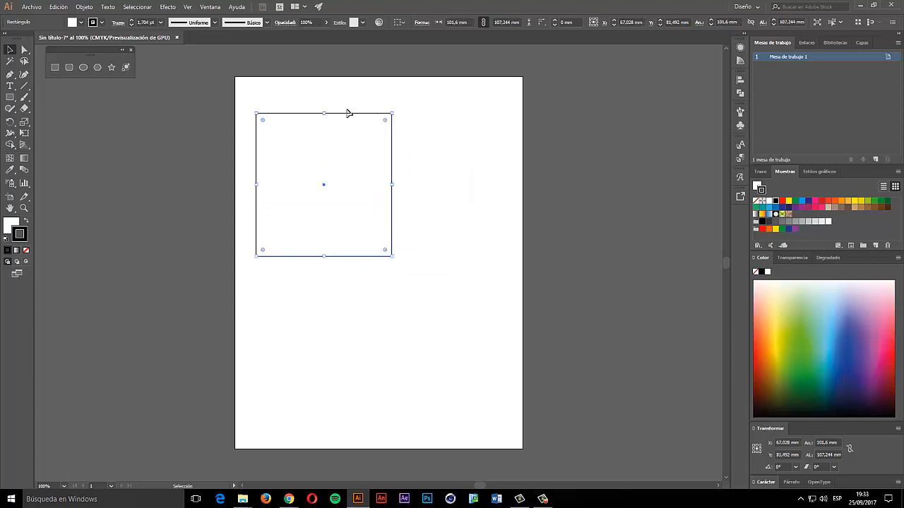
drag(348, 113, 393, 99)
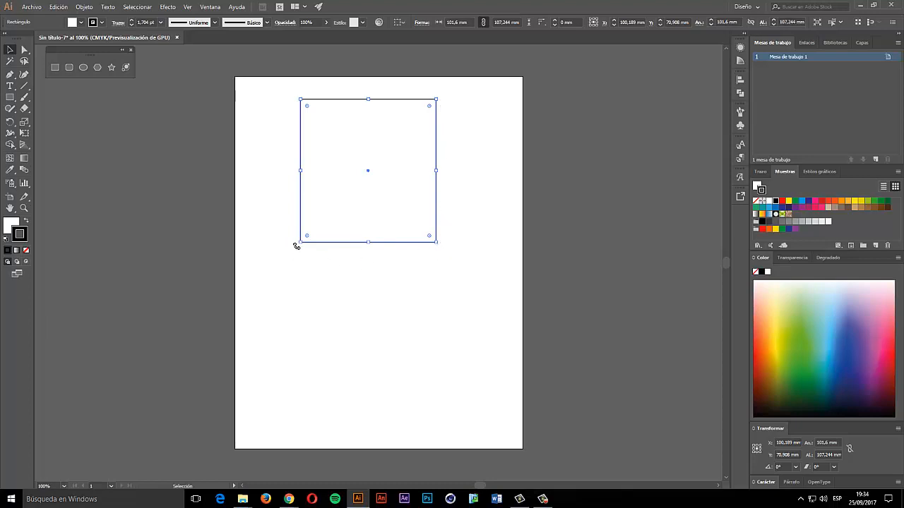
- Try rotating the rectangle, then undo so it stays upright
drag(297, 246, 443, 113)
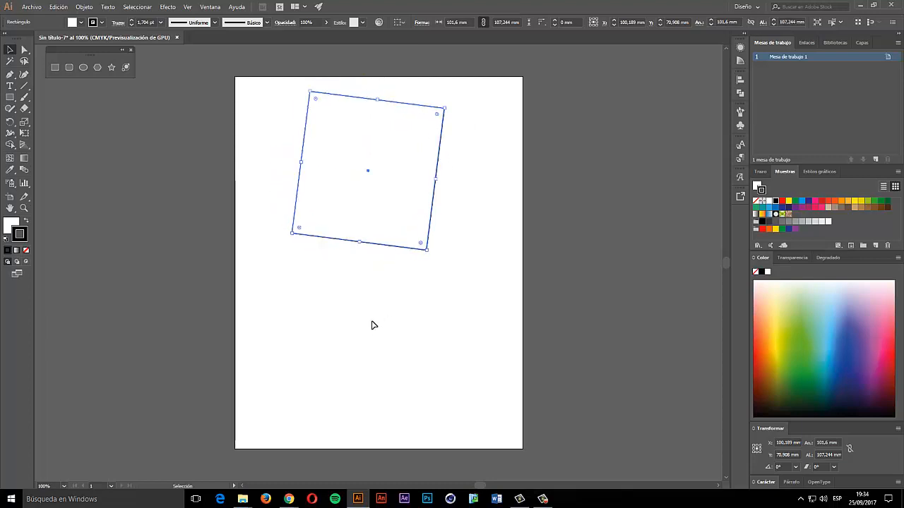
drag(434, 179, 428, 171)
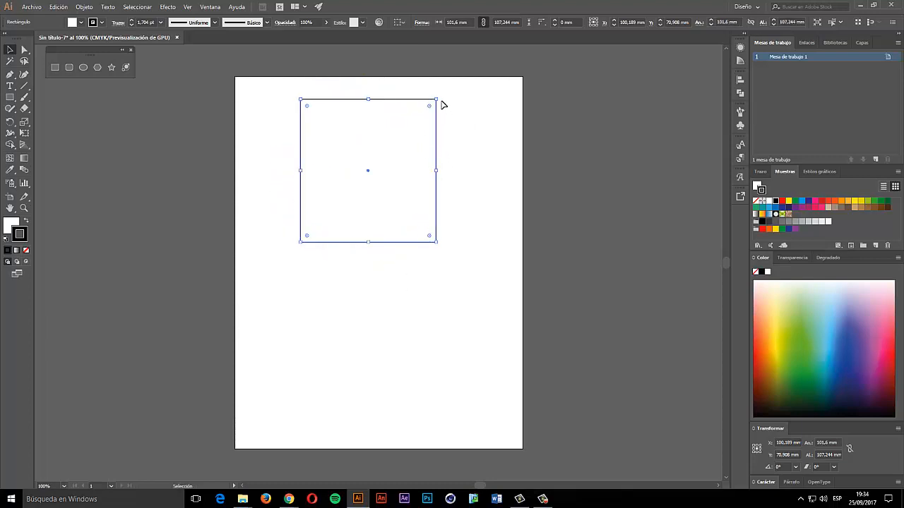
drag(439, 97, 470, 137)
key(ctrl+z)
key(ctrl+z)
- Round the rectangle's corners, setting the corner radius to 15 mm and then 20 mm
drag(307, 108, 336, 130)
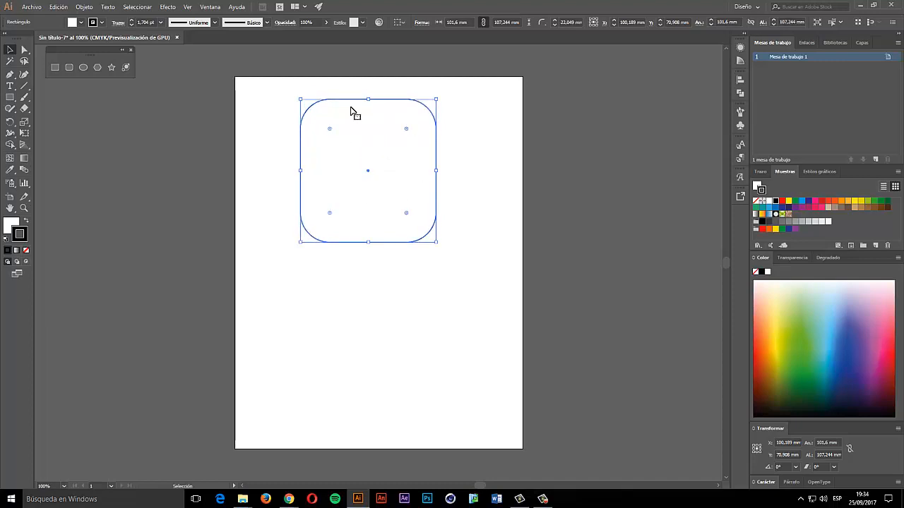
click(562, 21)
key(BackSpace)
key(Return)
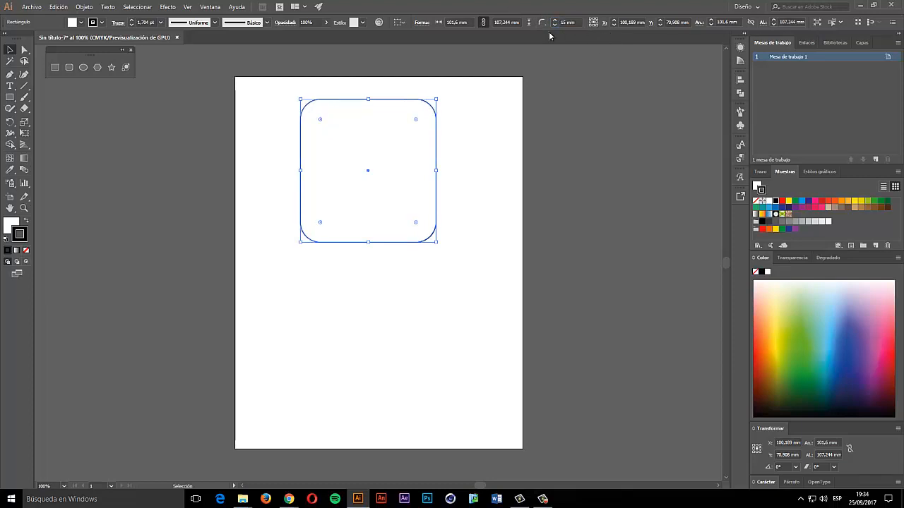
click(577, 21)
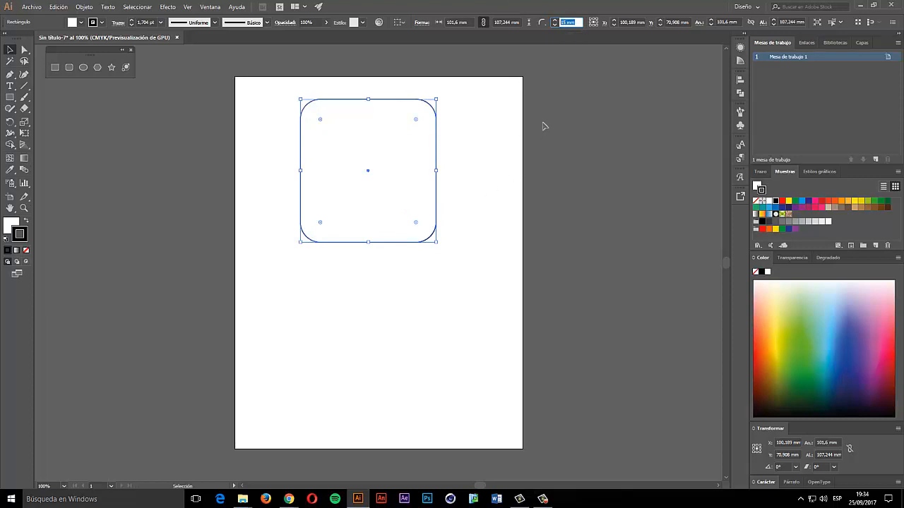
drag(321, 121, 355, 130)
drag(561, 22, 586, 23)
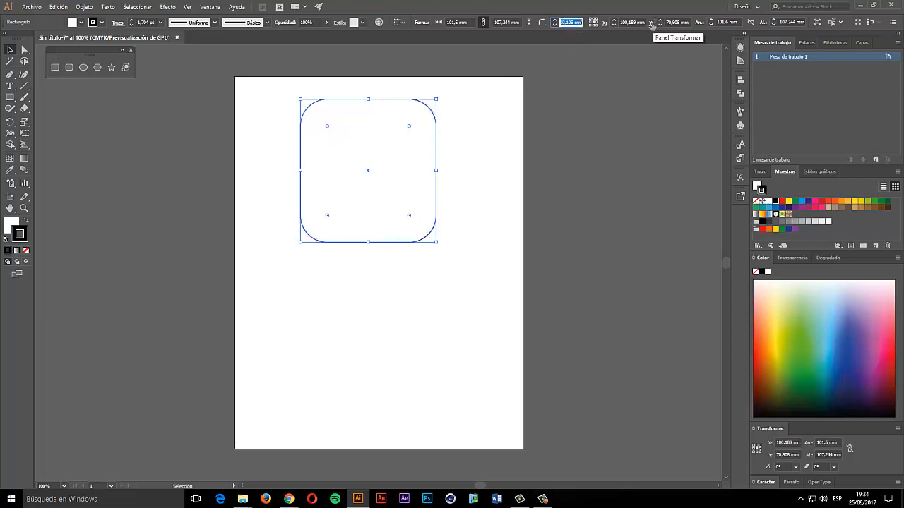
text(5)
text(20)
key(Return)
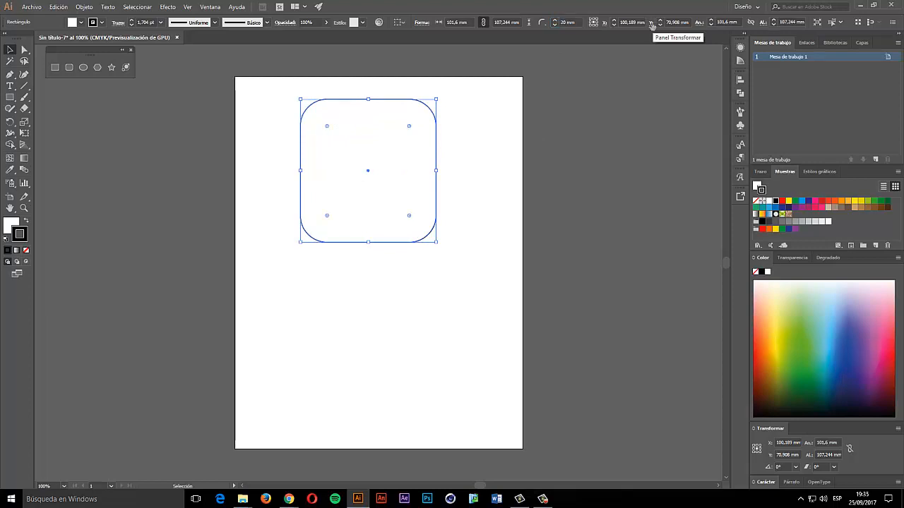
drag(410, 126, 398, 142)
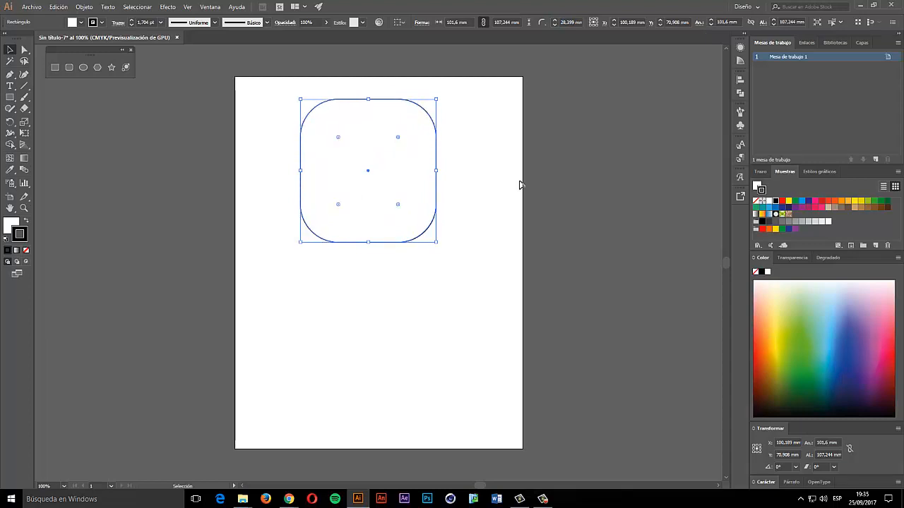
- Enlarge the rounded rectangle to about 167.9 × 123.5 mm by dragging its sides outward
click(472, 145)
click(425, 105)
drag(300, 170, 254, 170)
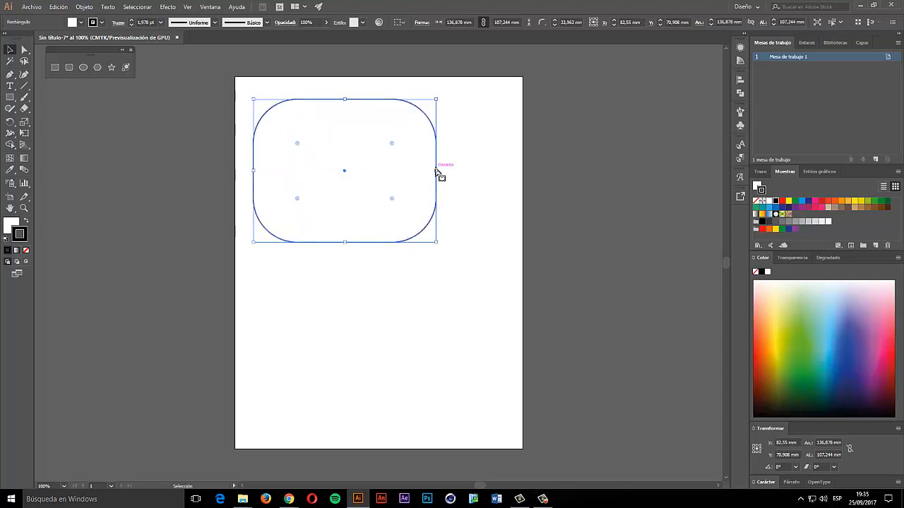
drag(436, 171, 478, 173)
drag(365, 99, 365, 83)
drag(369, 244, 365, 247)
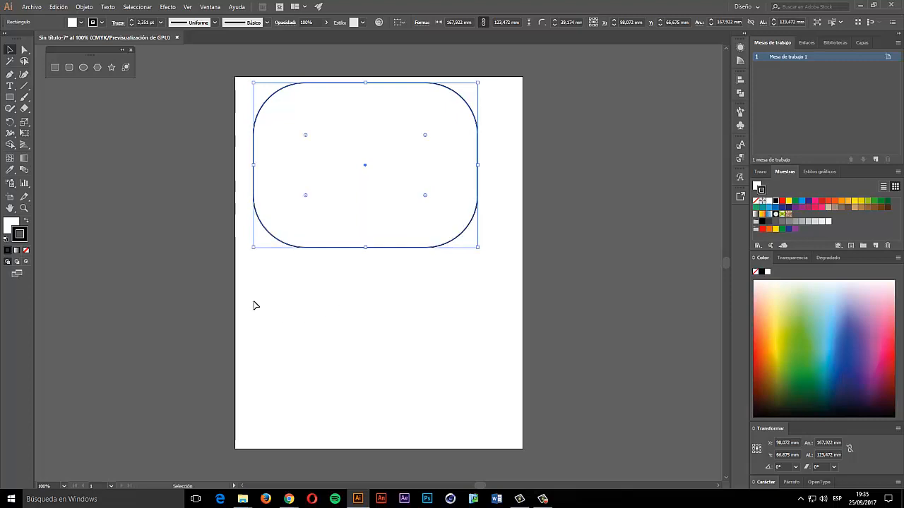
click(69, 67)
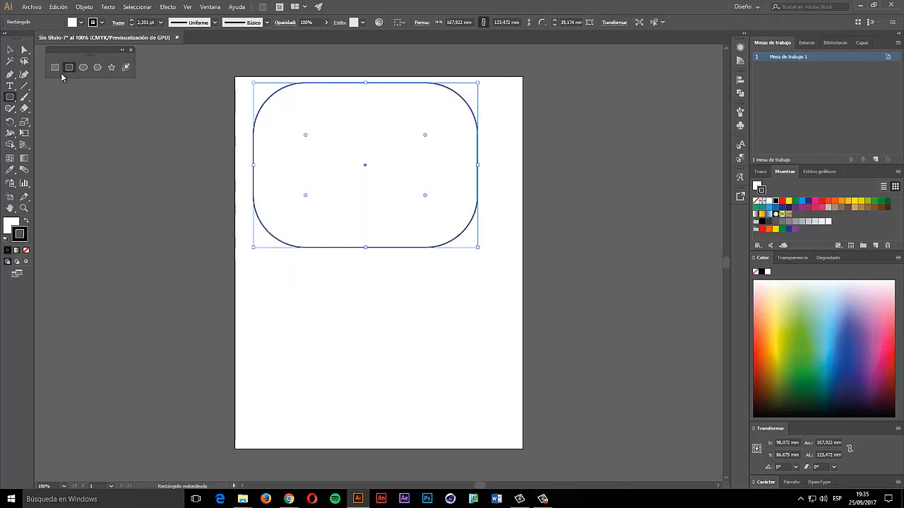
drag(279, 290, 414, 378)
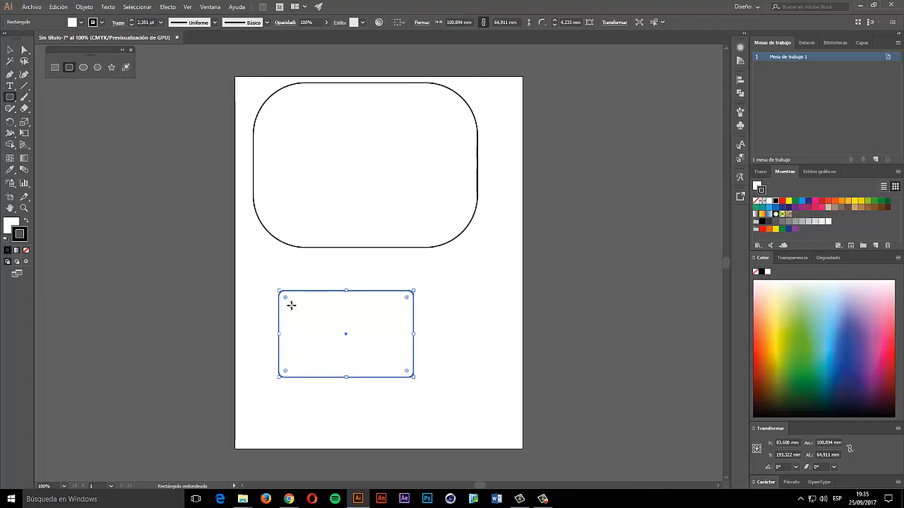
drag(286, 303, 311, 322)
key(Delete)
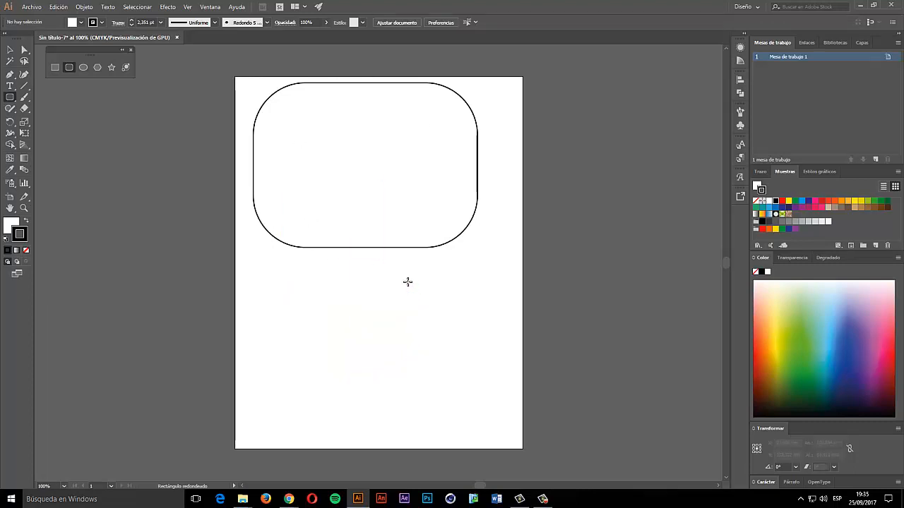
click(85, 66)
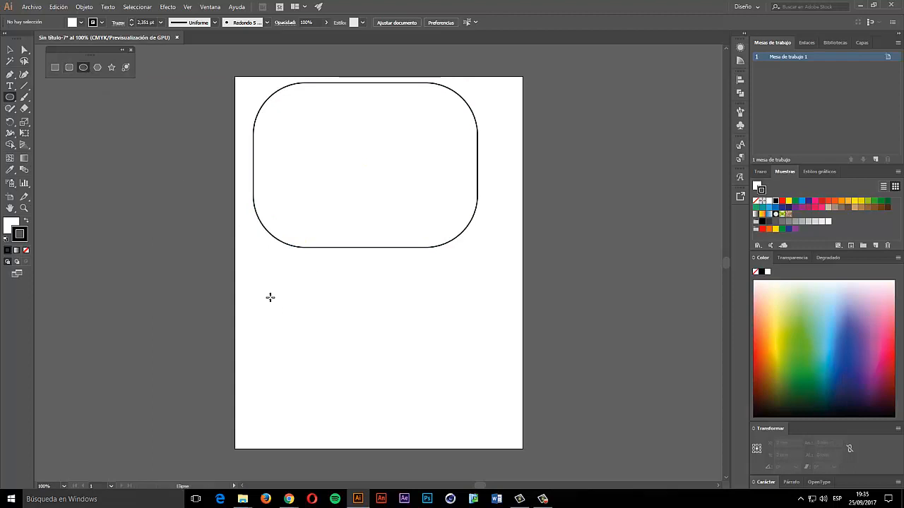
mouse_move(260, 282)
mouse_down()
mouse_move(381, 370)
mouse_move(356, 333)
mouse_move(440, 345)
mouse_move(318, 398)
mouse_move(456, 332)
mouse_move(453, 381)
mouse_move(460, 293)
mouse_move(462, 350)
mouse_up()
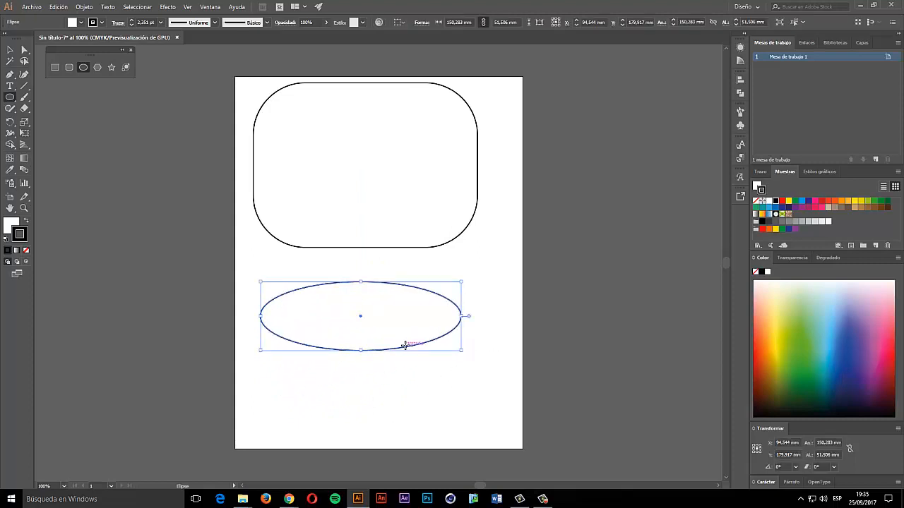
key(Delete)
mouse_move(266, 277)
mouse_down()
mouse_move(365, 369)
mouse_move(374, 374)
mouse_move(331, 343)
mouse_move(422, 384)
mouse_move(273, 299)
mouse_move(393, 367)
mouse_move(313, 323)
mouse_up()
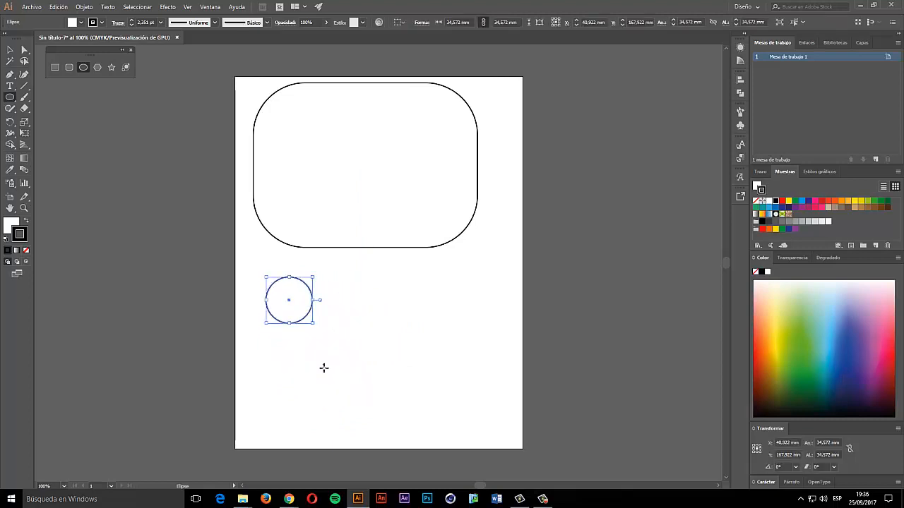
key(Delete)
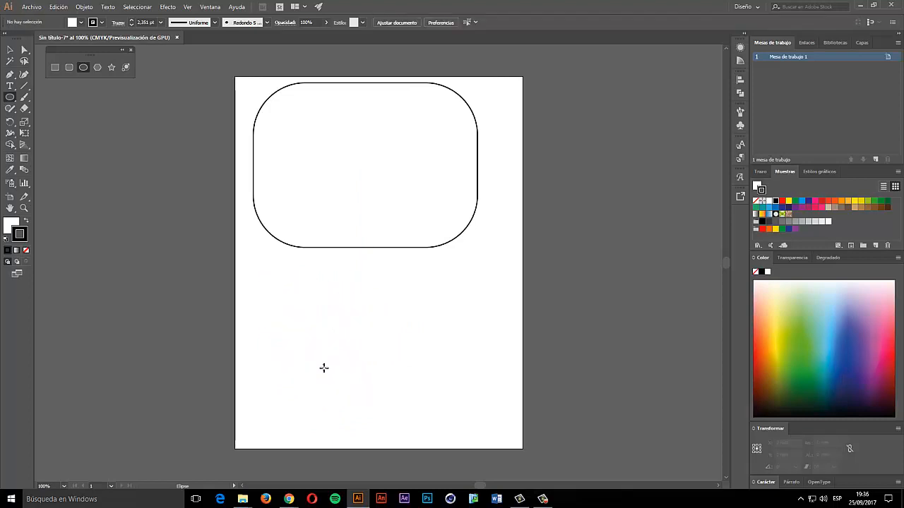
click(283, 291)
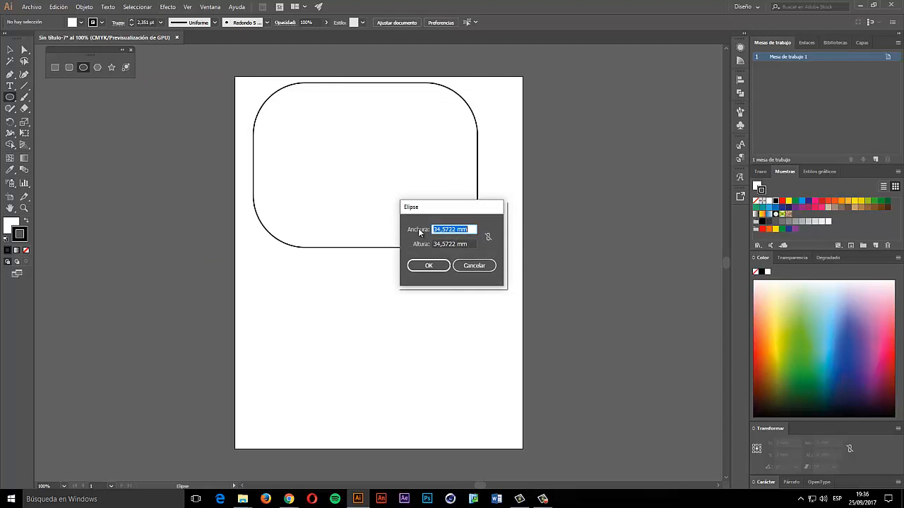
click(429, 265)
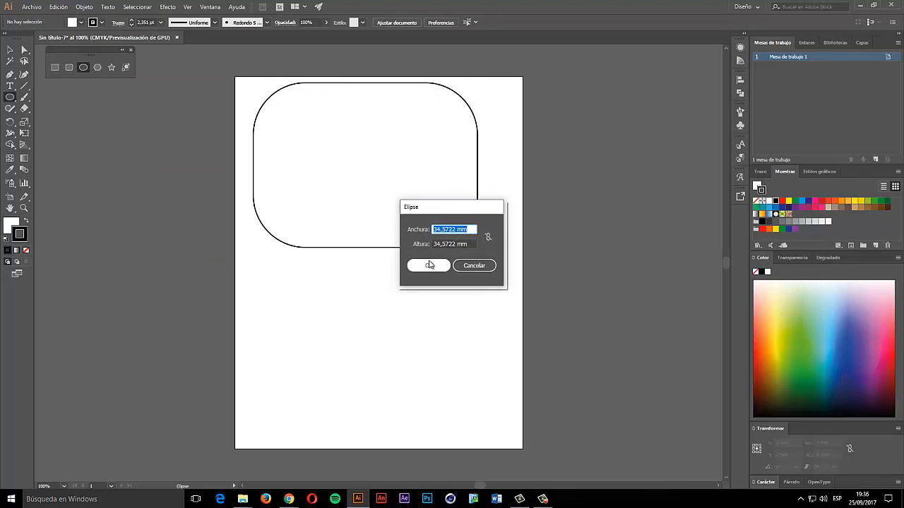
text(200)
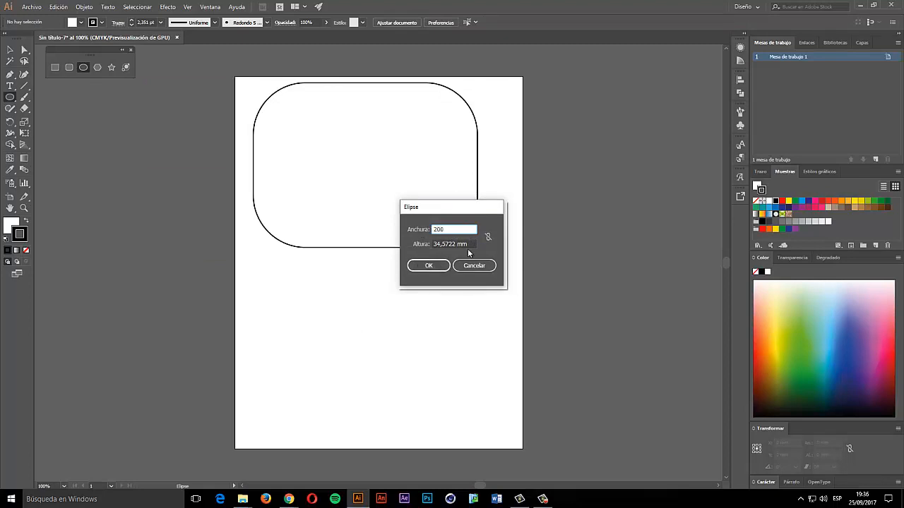
key(Tab)
text(200)
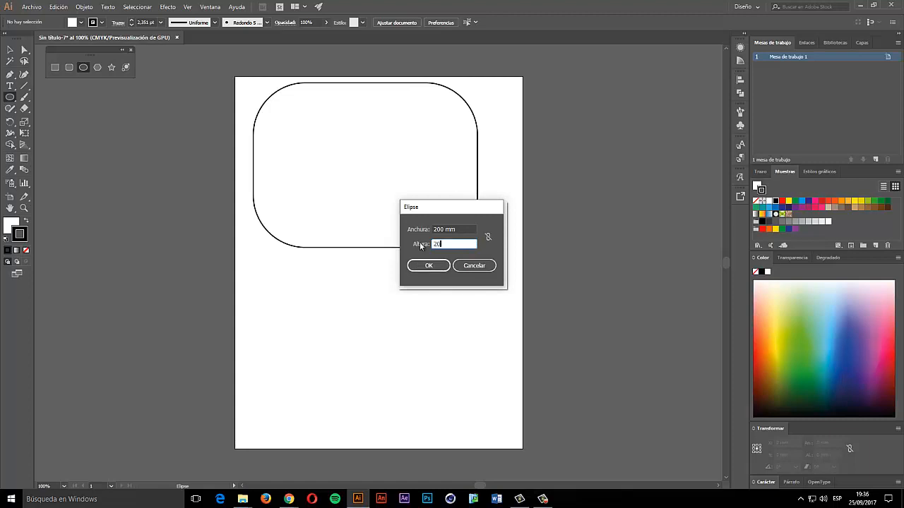
key(Return)
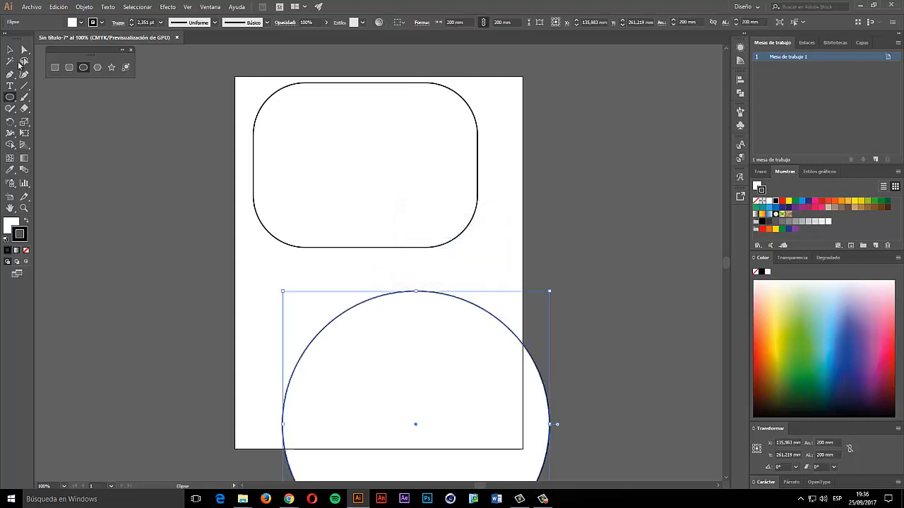
click(8, 50)
drag(405, 306, 355, 210)
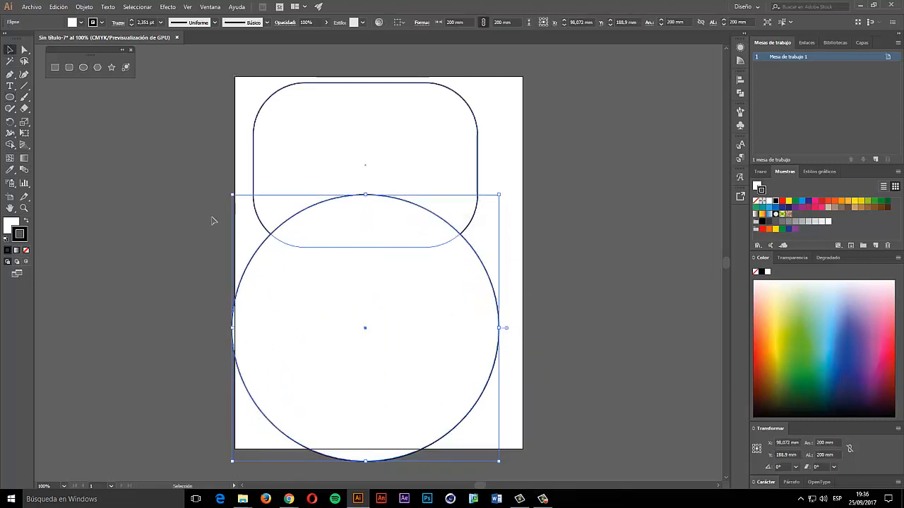
key(Delete)
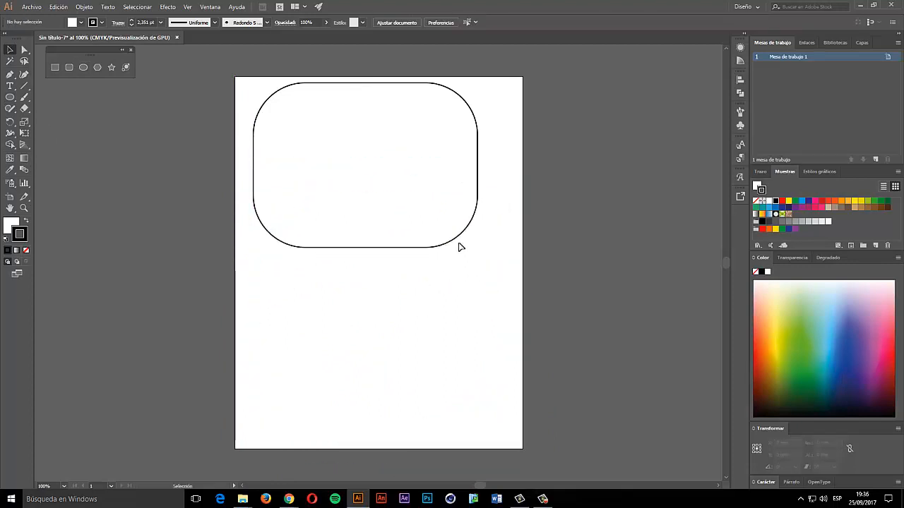
click(452, 231)
- Delete the rounded rectangle, try out hexagons, and leave one about 63.2 × 54.7 mm at top-left
key(Delete)
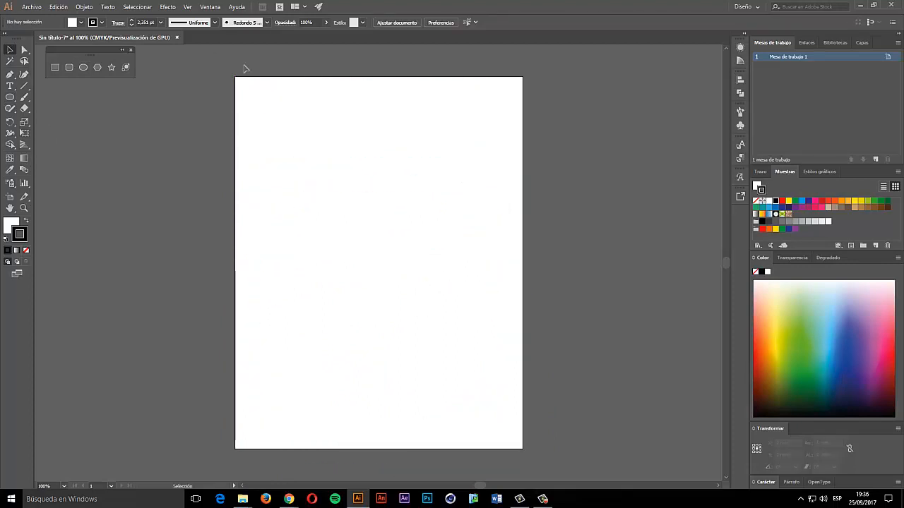
click(97, 68)
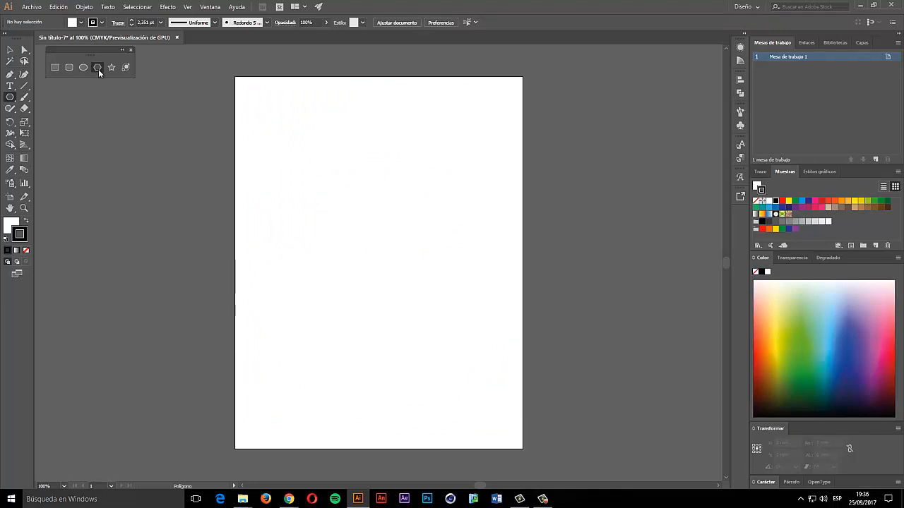
drag(280, 126, 315, 138)
key(Delete)
mouse_move(391, 210)
mouse_down()
mouse_move(408, 220)
mouse_move(428, 212)
mouse_move(431, 191)
mouse_move(391, 204)
mouse_move(405, 190)
mouse_move(434, 208)
mouse_up()
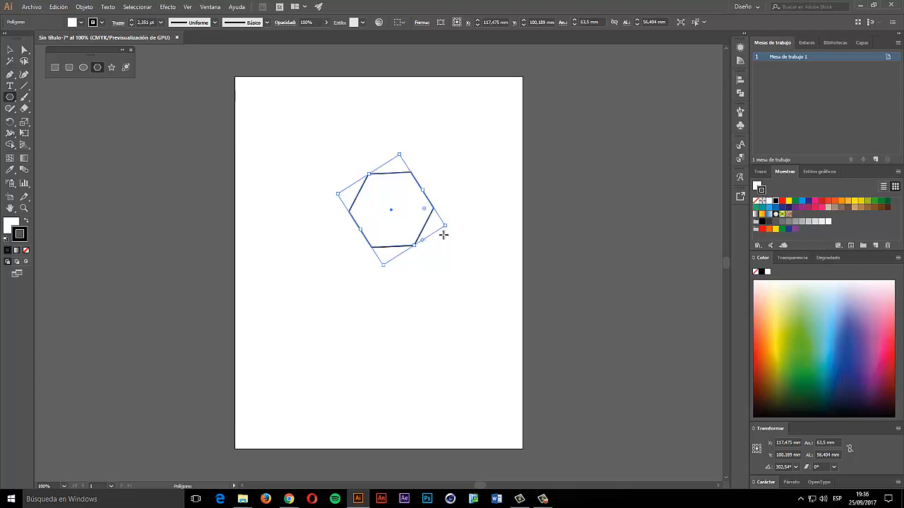
drag(447, 225, 417, 183)
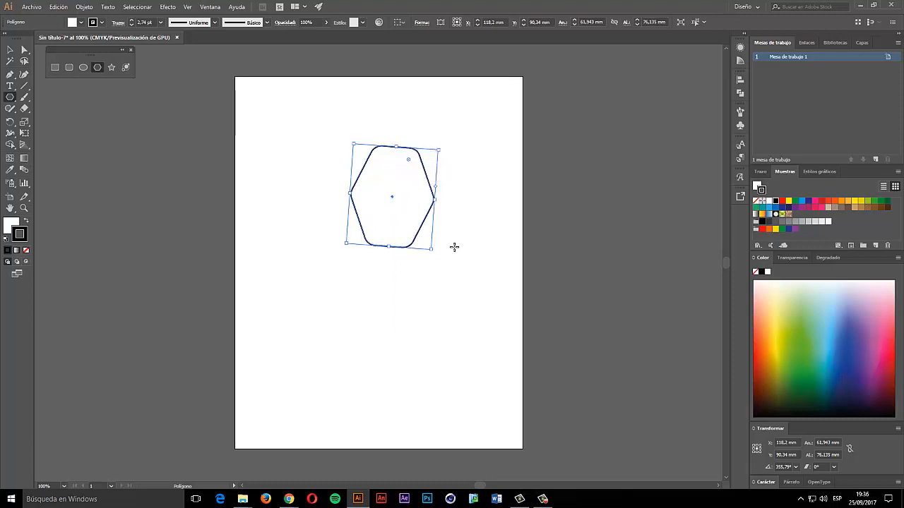
key(Delete)
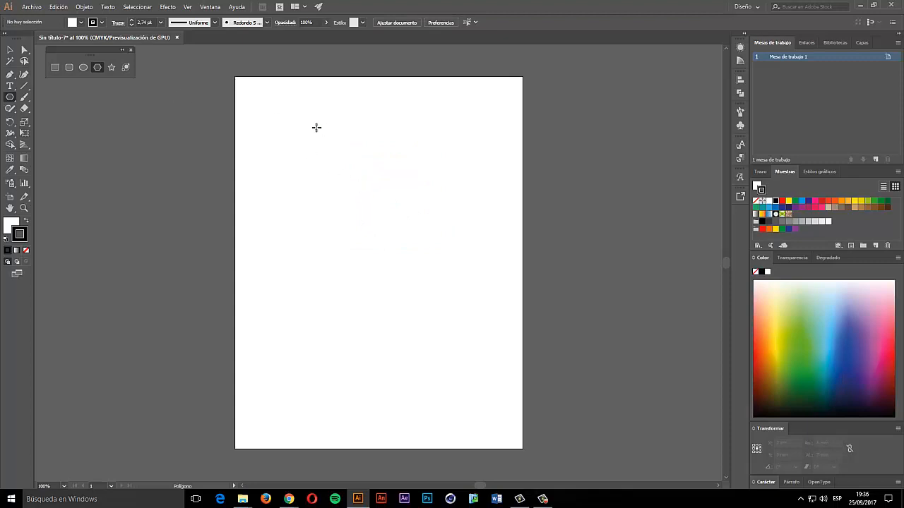
mouse_move(303, 127)
mouse_down()
mouse_move(349, 147)
mouse_move(340, 149)
mouse_up()
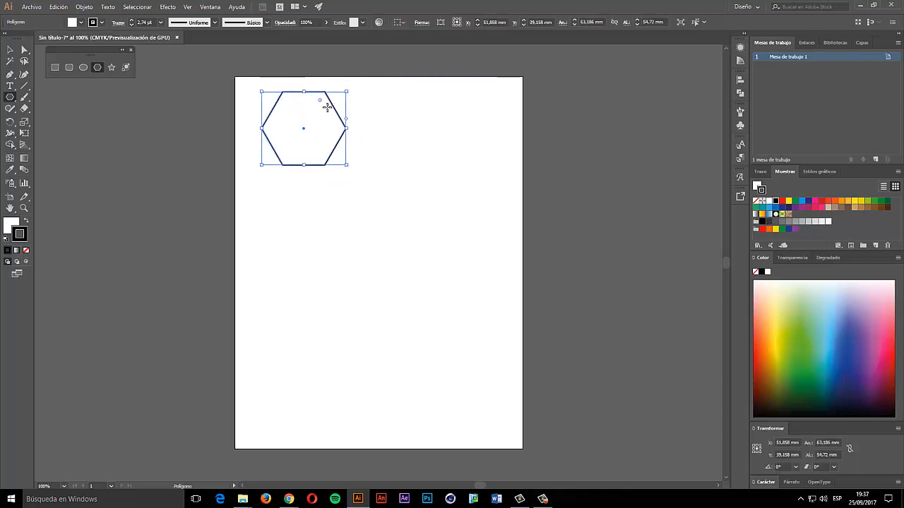
- Replace the hexagon with an eight-sided polygon of 30 mm radius
key(Delete)
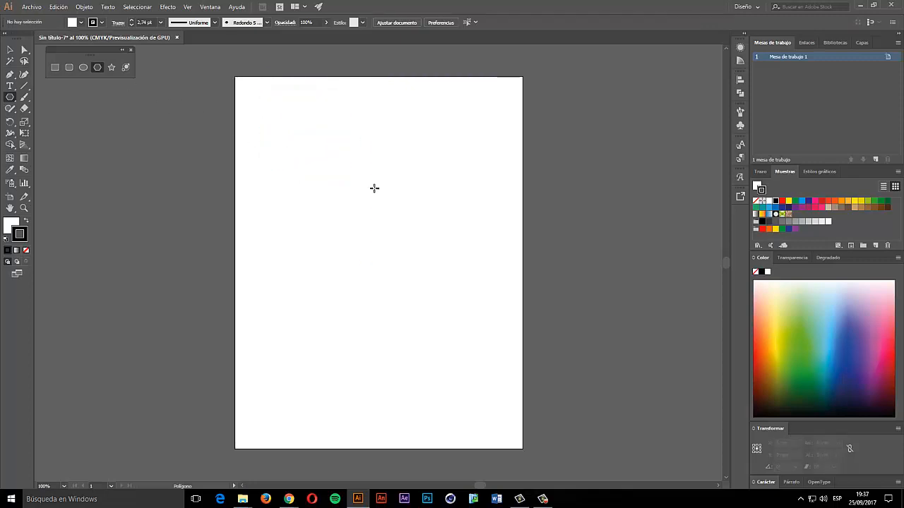
click(375, 307)
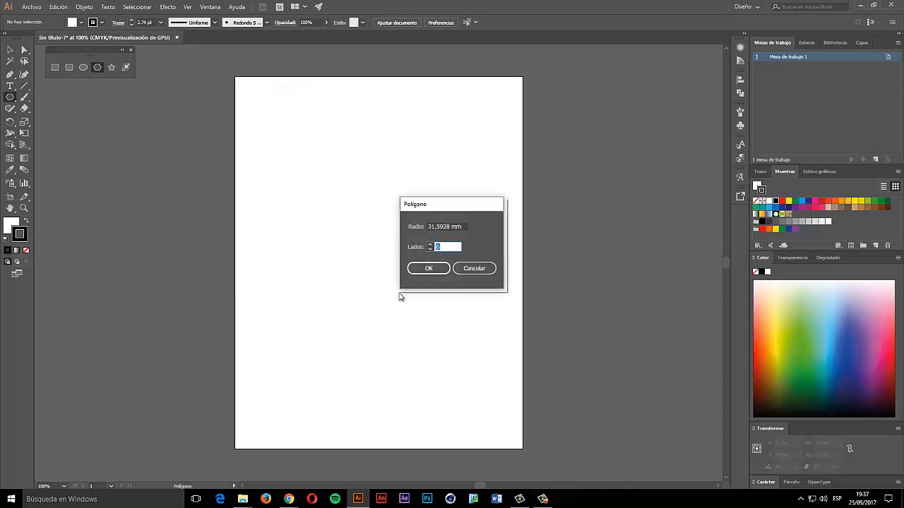
drag(432, 215, 391, 169)
click(422, 181)
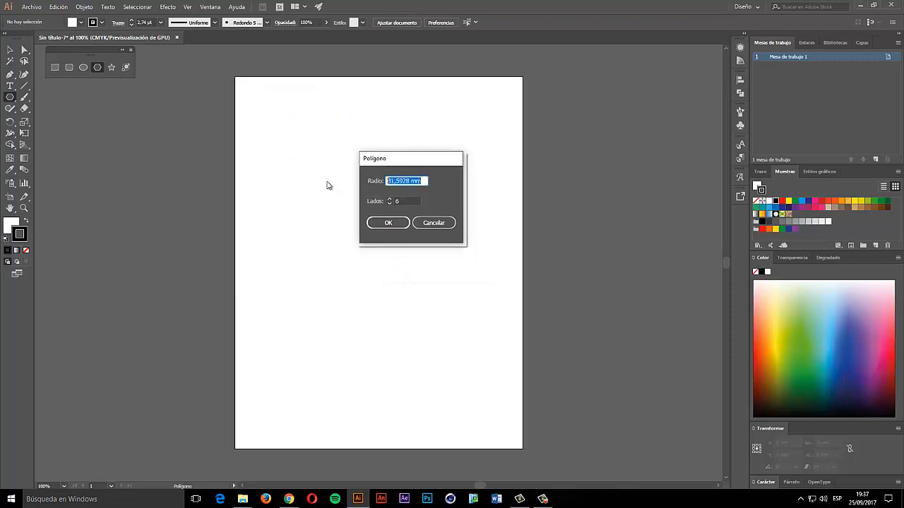
text(30)
click(404, 201)
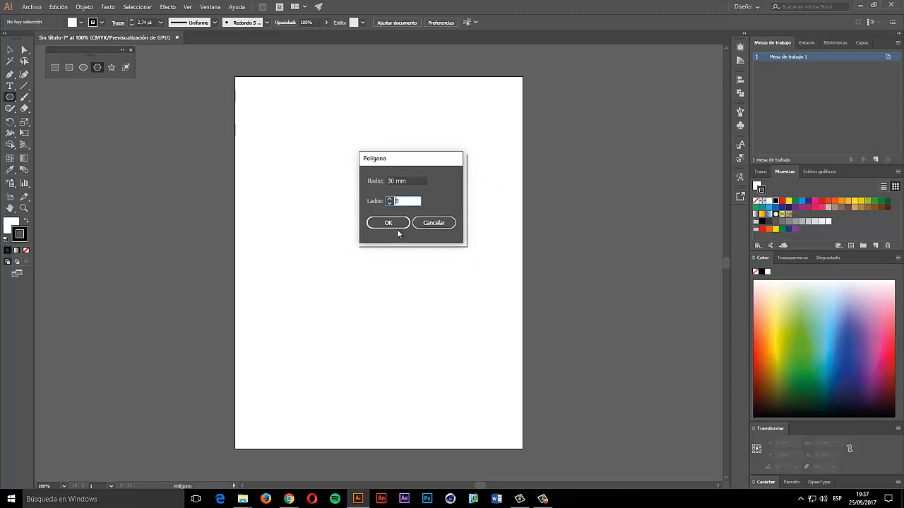
click(391, 223)
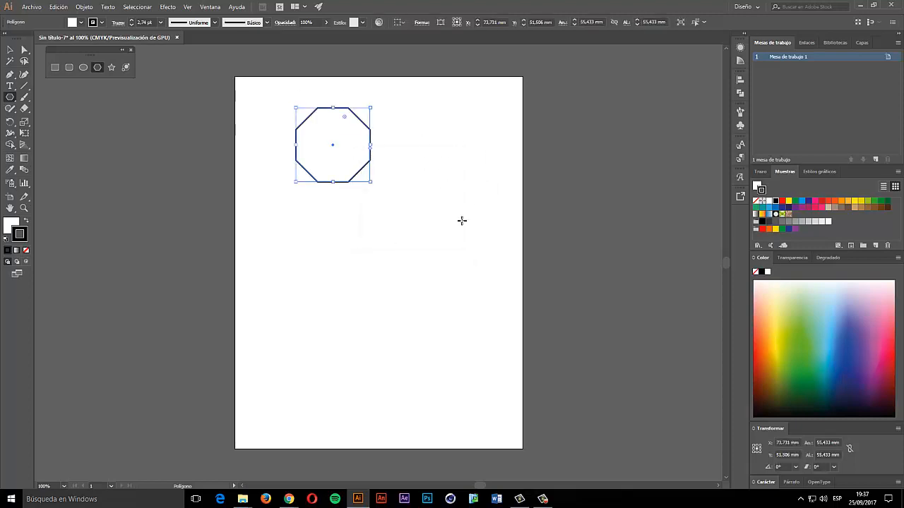
- Move the octagon left, round its corners almost into a circle, then delete it
click(10, 49)
click(376, 233)
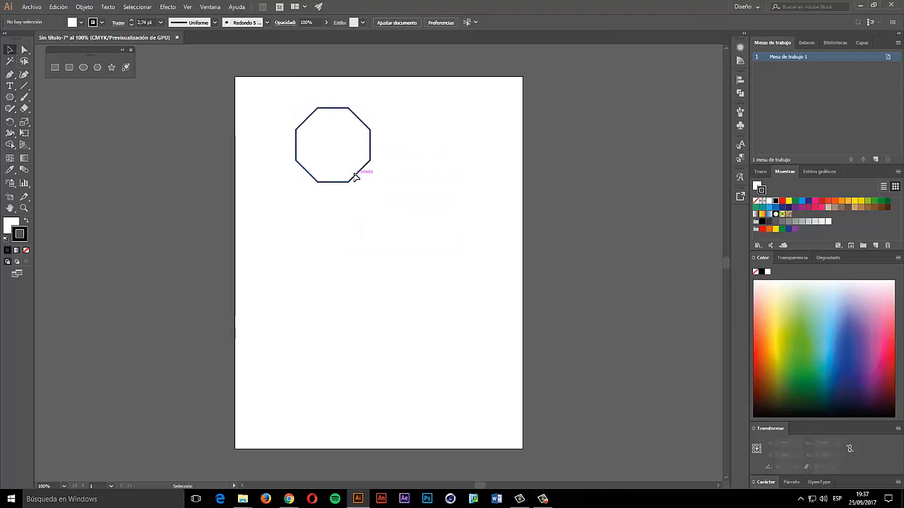
click(355, 177)
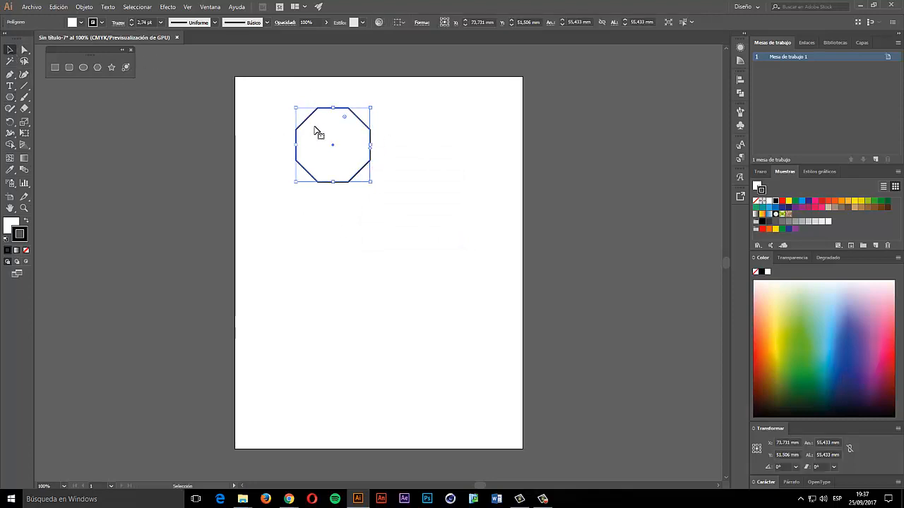
drag(296, 115, 264, 115)
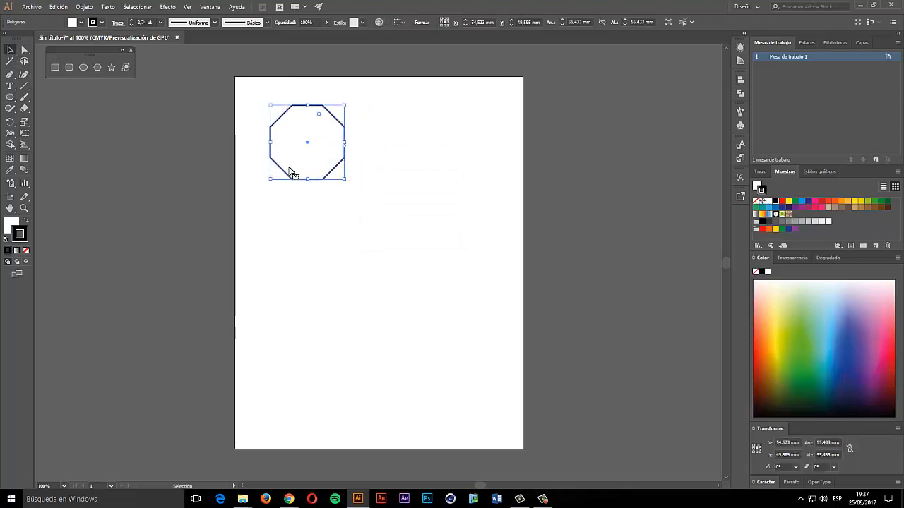
drag(318, 121, 343, 172)
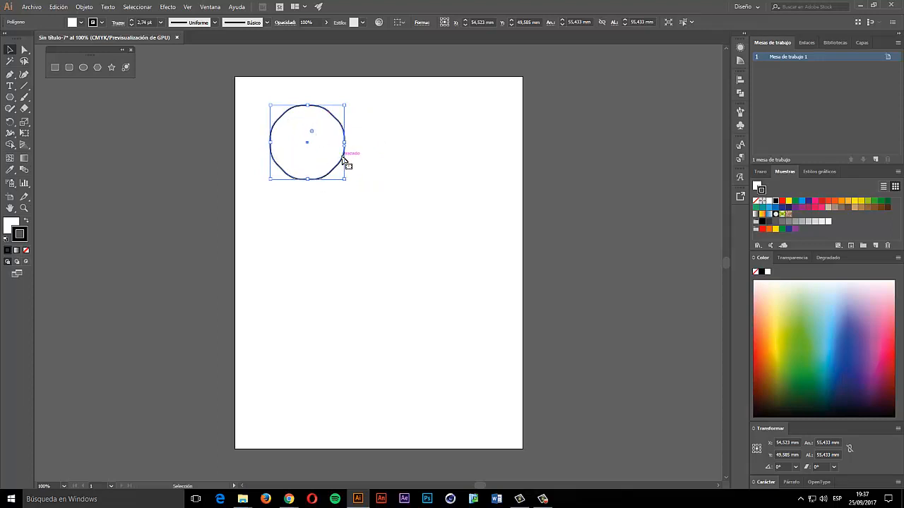
key(Delete)
- Discard a trial star and create a 10-point star with radii 10 mm and 15 mm
click(112, 67)
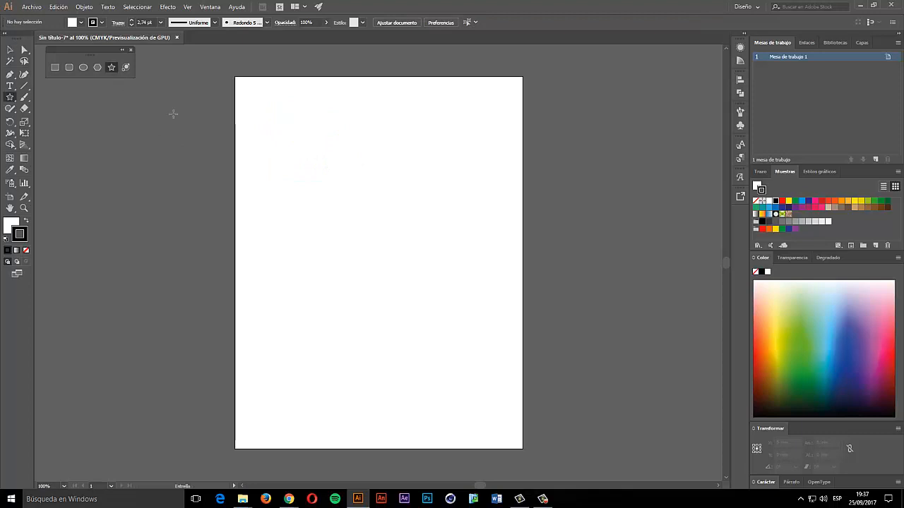
drag(292, 133, 314, 162)
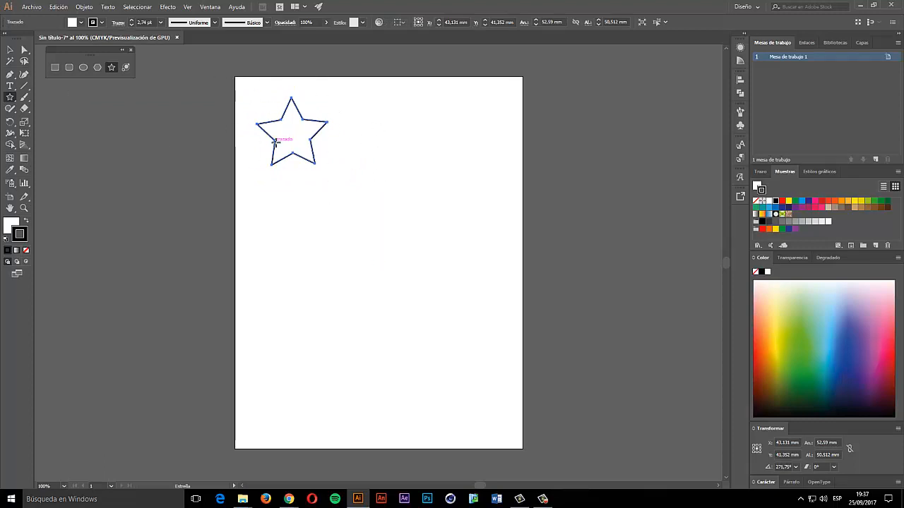
key(Delete)
click(331, 172)
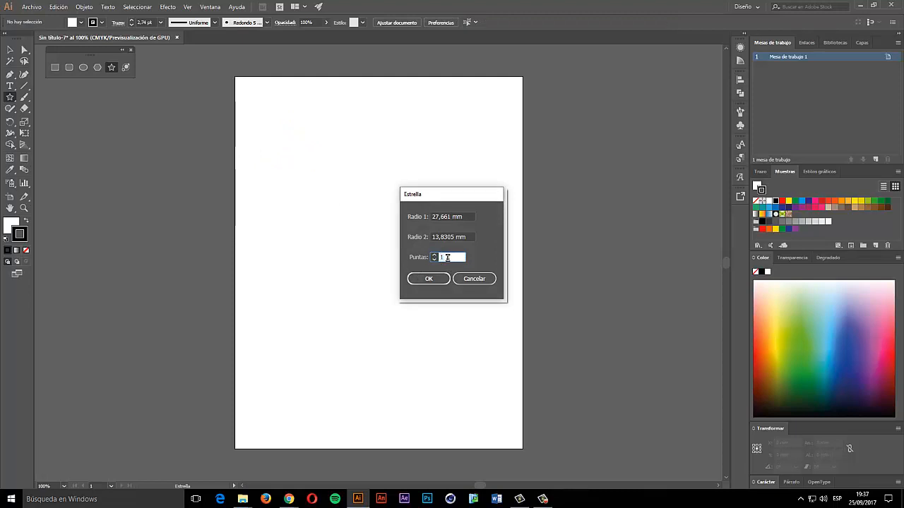
click(466, 216)
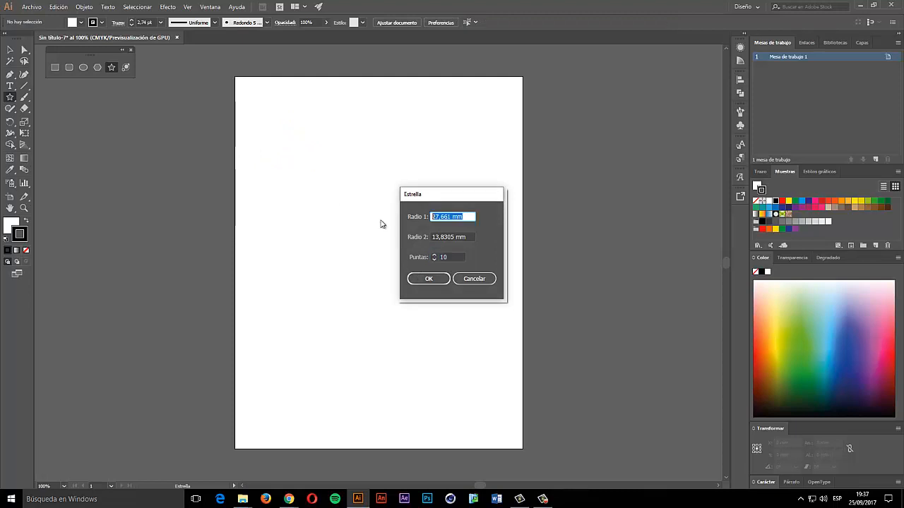
text(10)
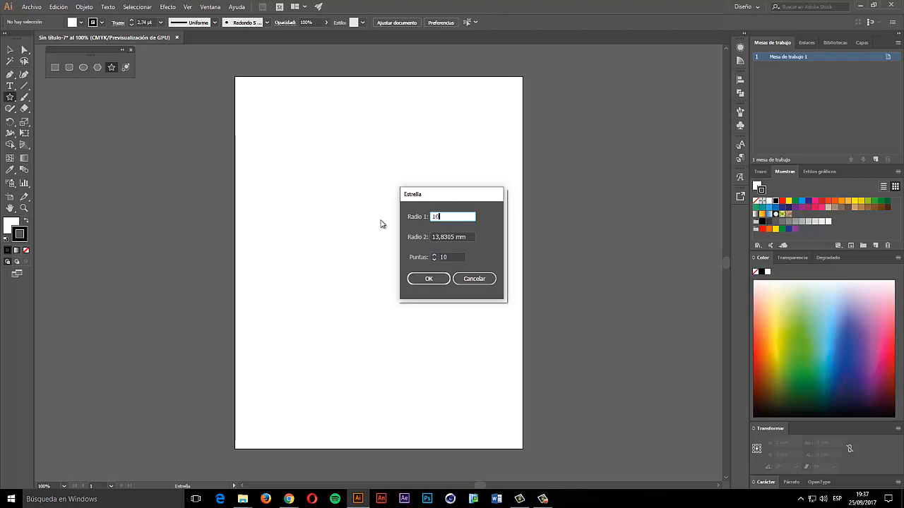
click(470, 237)
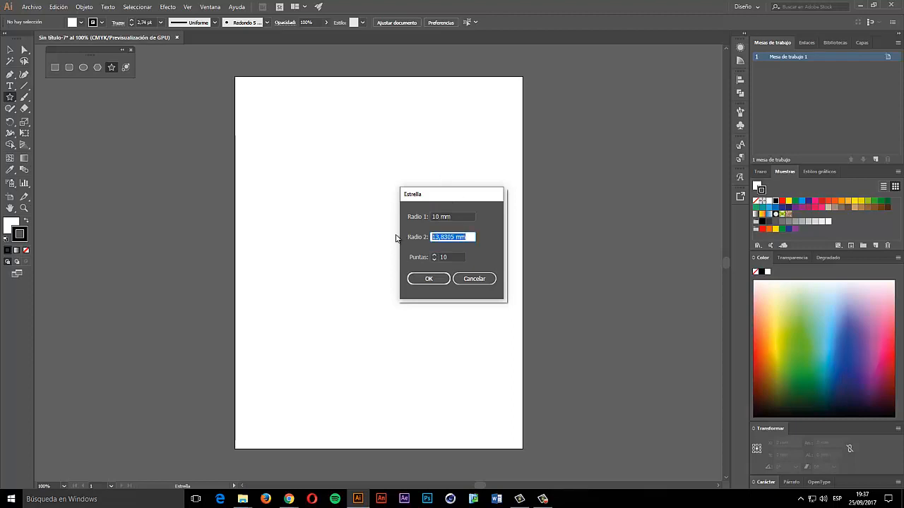
text(15)
key(Return)
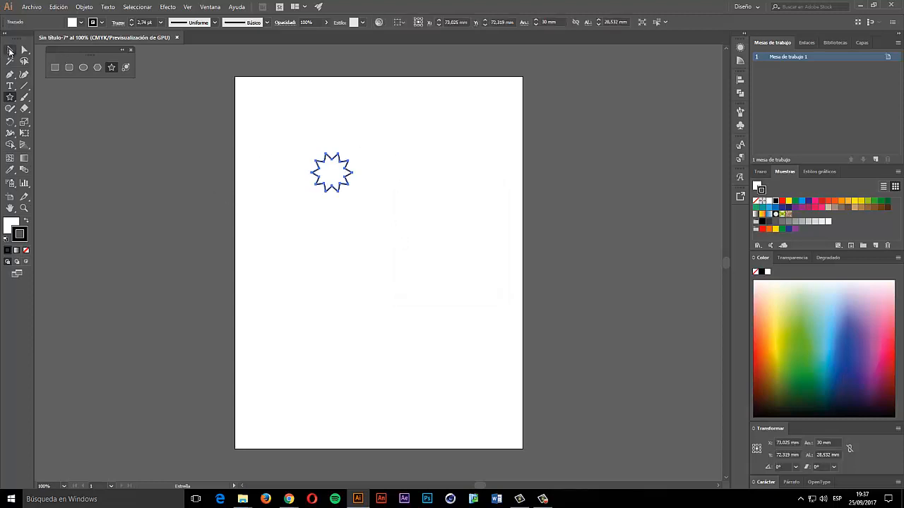
- Move the star toward the top-right, rotate it, then delete it
click(10, 49)
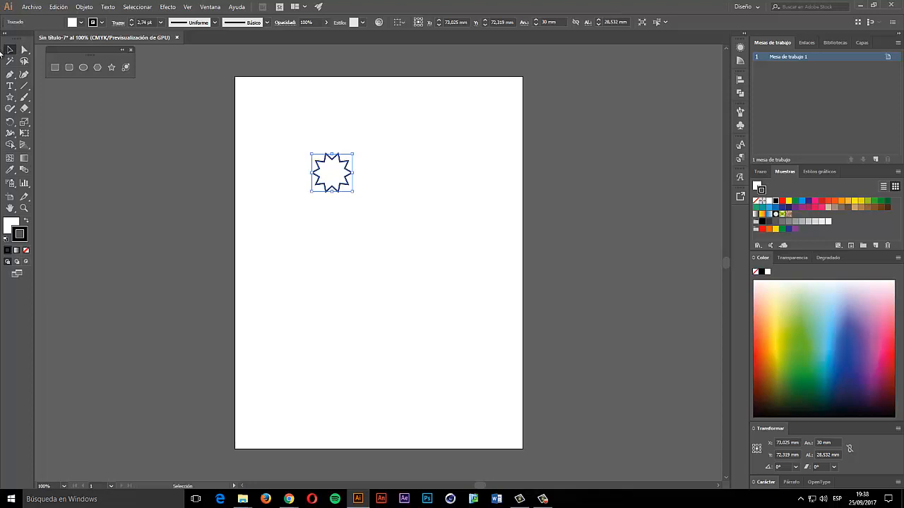
drag(341, 187, 424, 170)
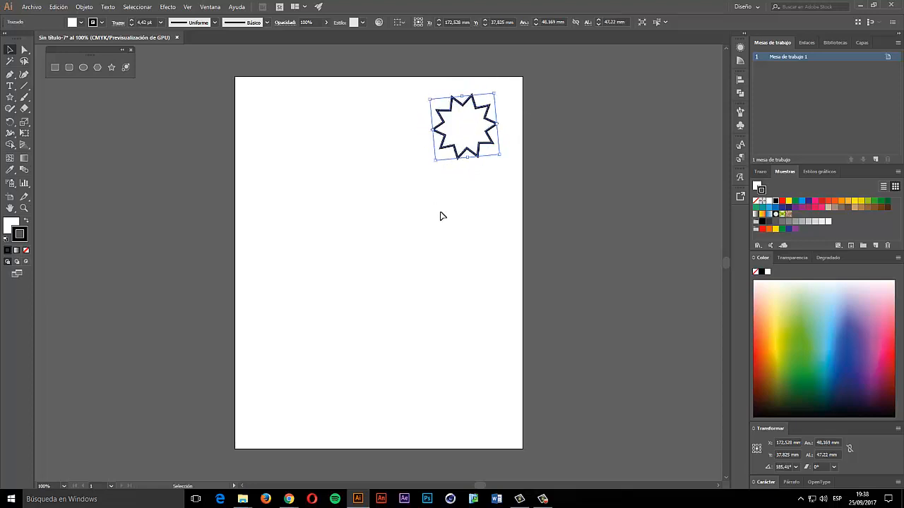
drag(501, 159, 466, 165)
key(Delete)
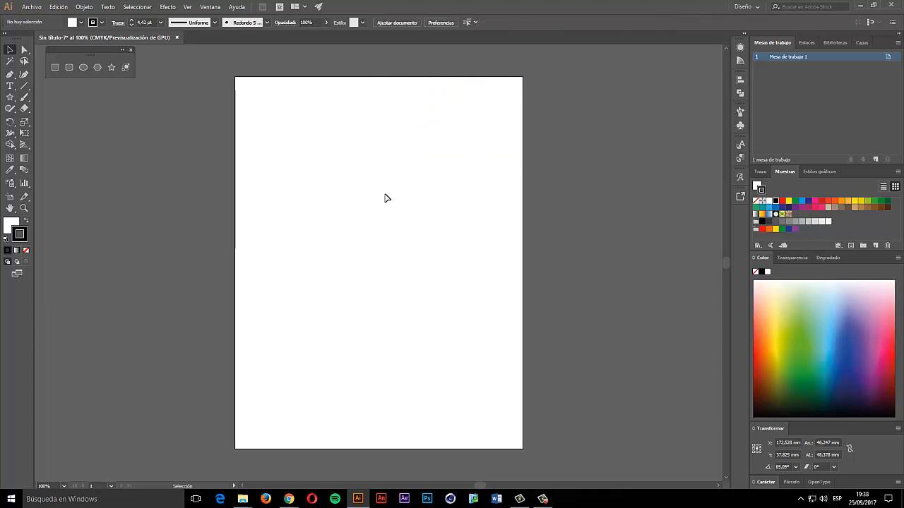
- Place a trial lens flare on the artboard, then undo it
click(126, 67)
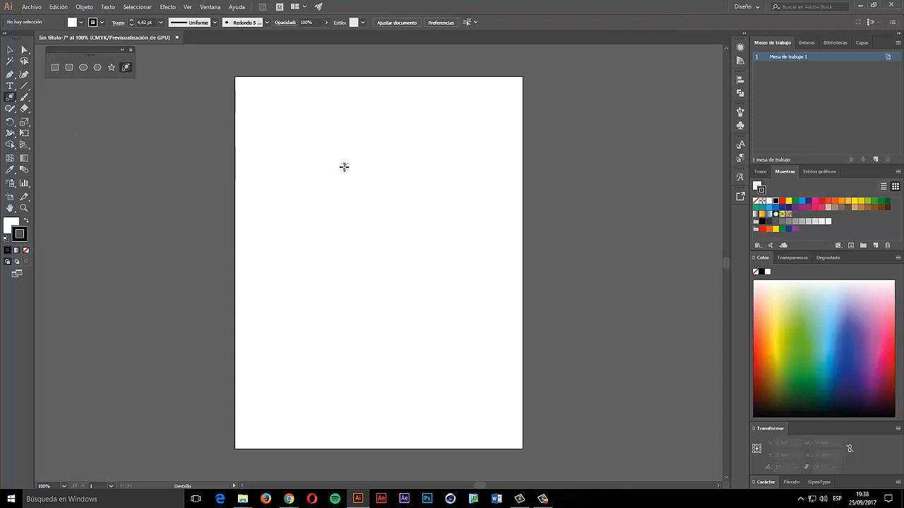
click(344, 165)
click(471, 326)
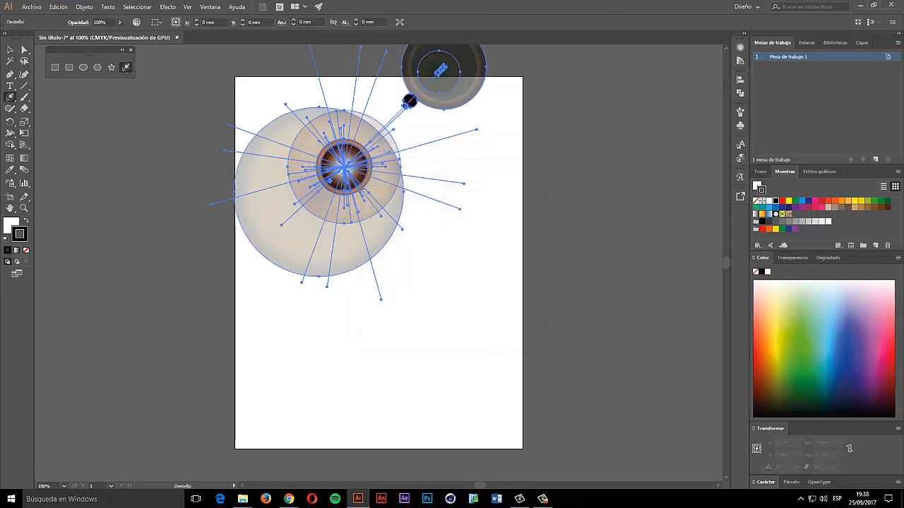
key(ctrl+z)
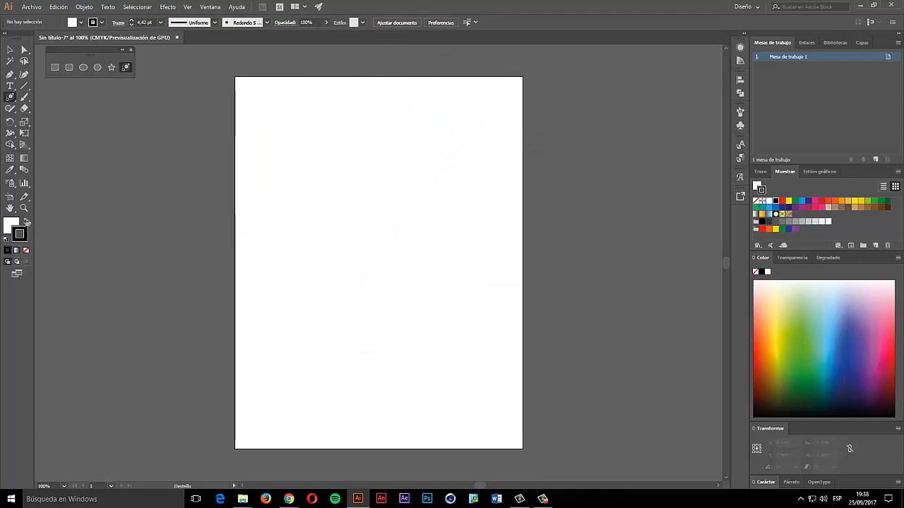
- Draw a large black rectangle and add a lens flare over it
click(25, 221)
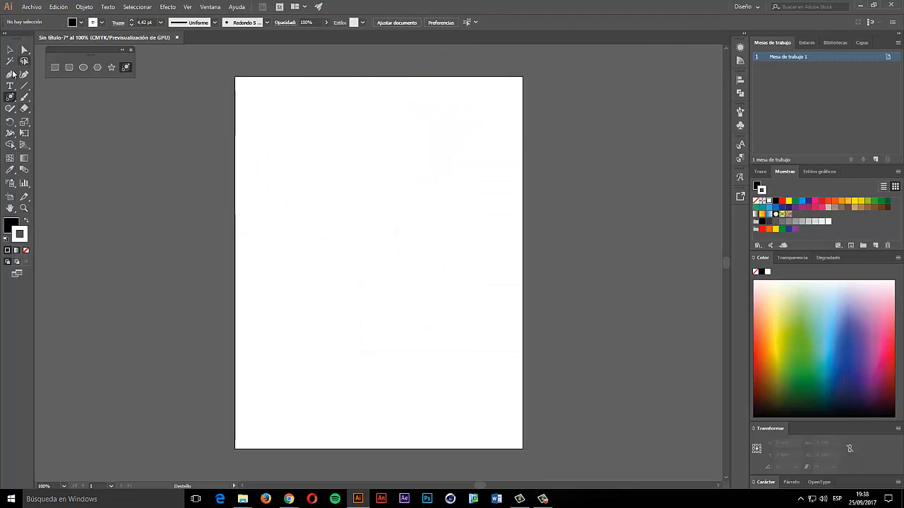
click(54, 67)
drag(295, 154, 492, 406)
click(126, 67)
click(403, 272)
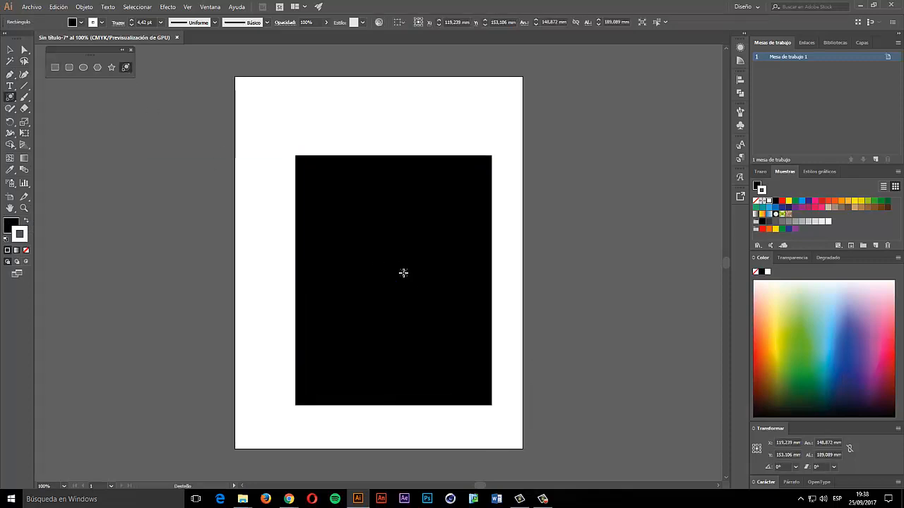
click(484, 327)
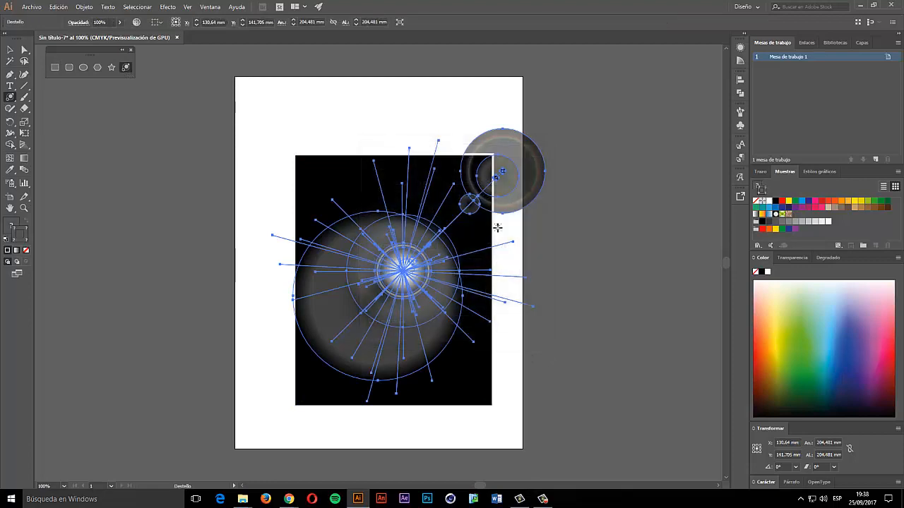
- Delete the lens flare and then the black rectangle
click(10, 49)
click(186, 200)
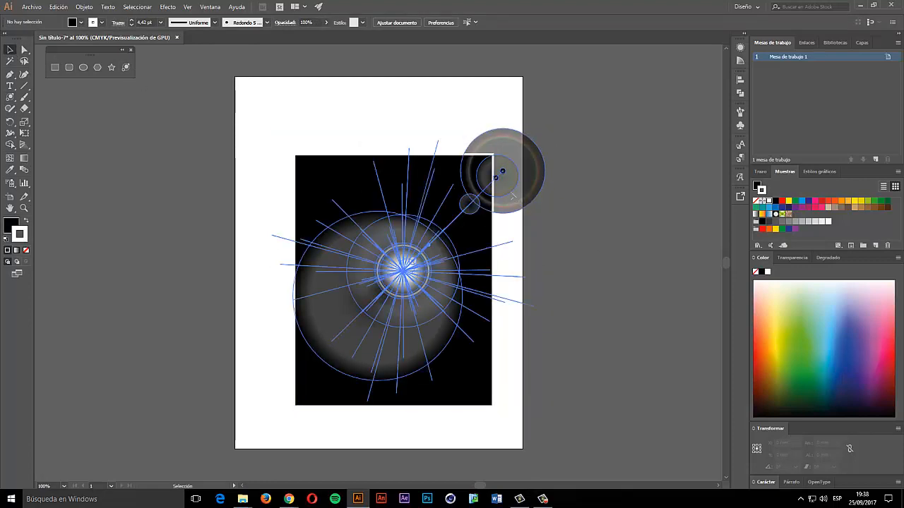
click(514, 195)
key(Delete)
click(410, 193)
key(Delete)
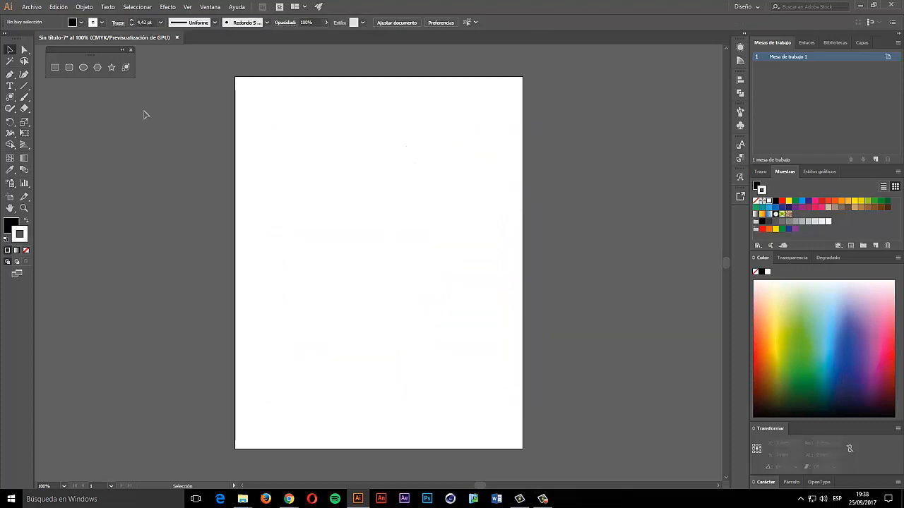
- Draw a trial black square near the top-left, then delete it
click(55, 67)
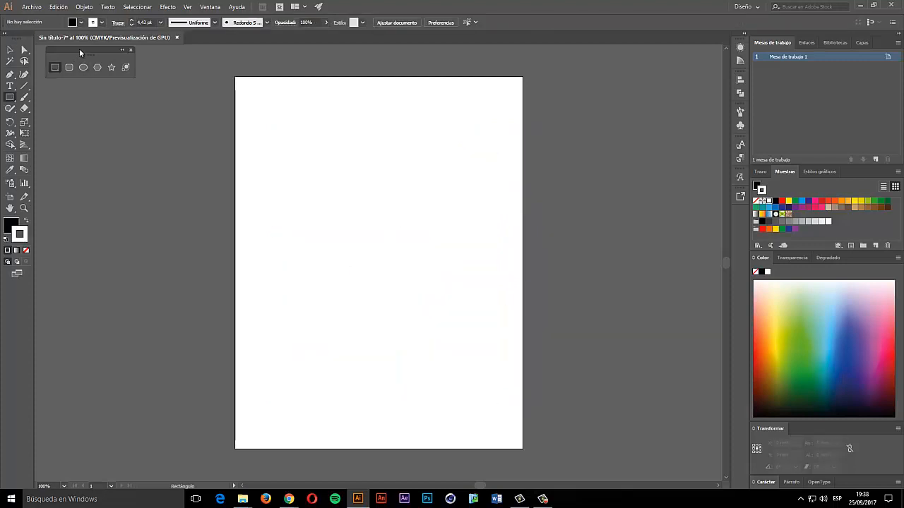
drag(79, 48, 86, 53)
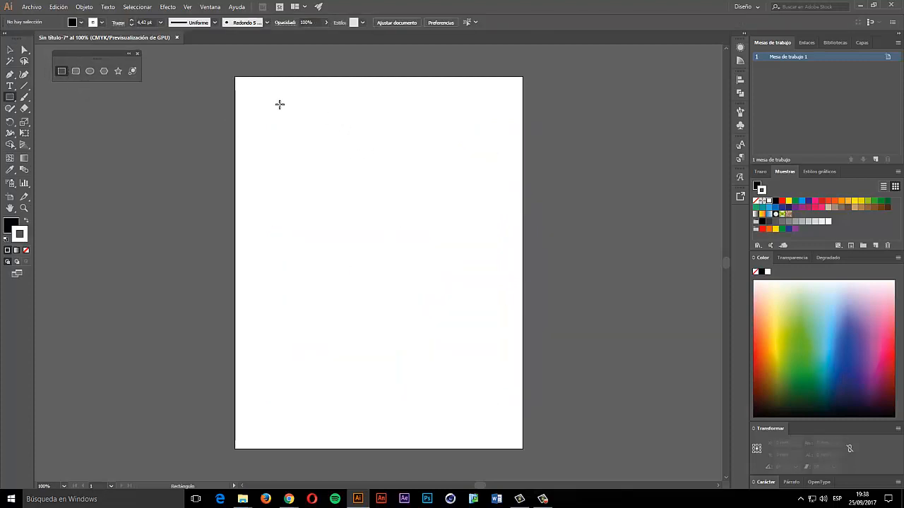
drag(275, 104, 352, 179)
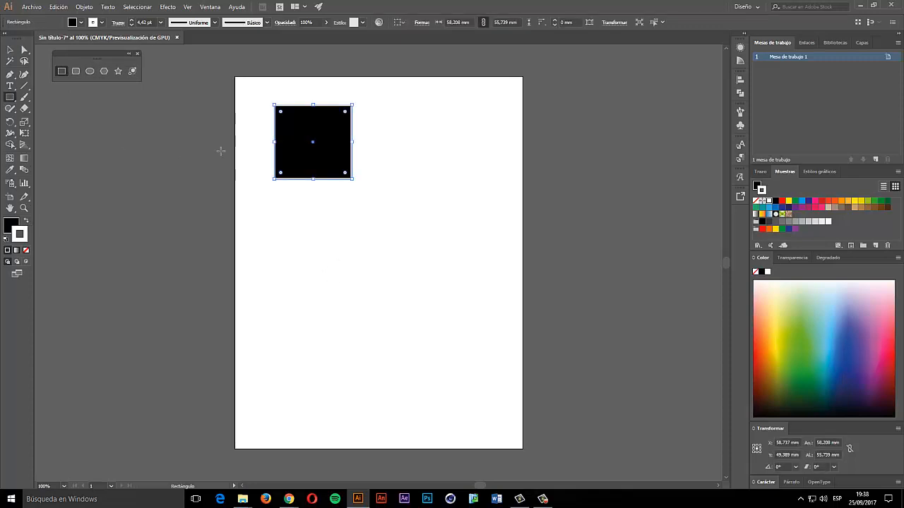
key(Delete)
- Draw a white rectangle with a dark outline and move it up and left
click(27, 222)
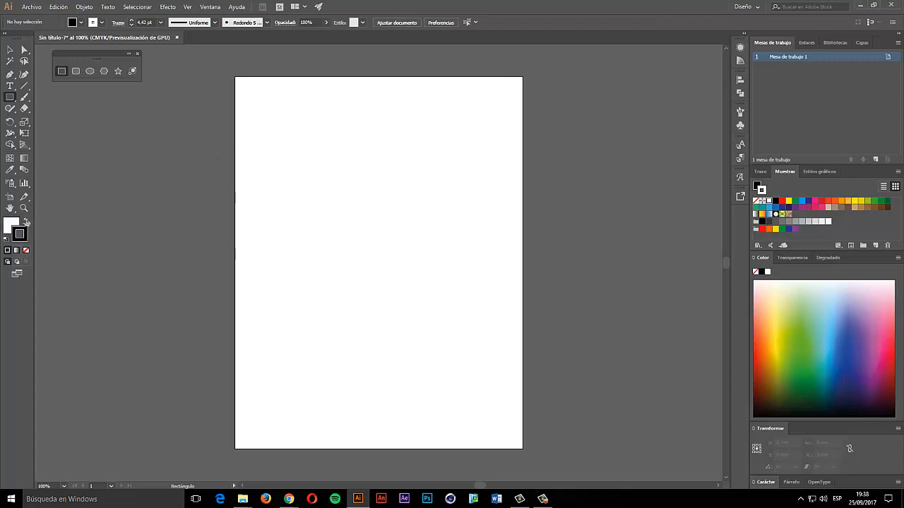
drag(284, 116, 376, 192)
click(11, 50)
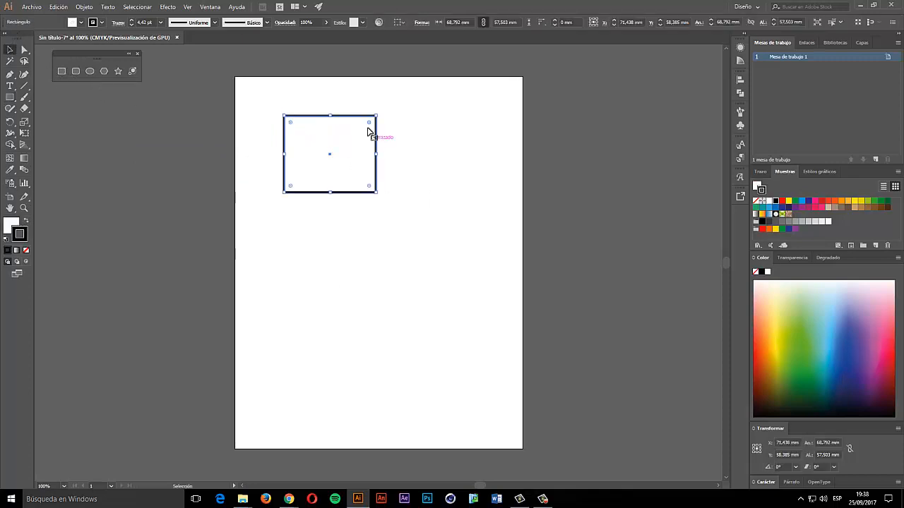
drag(346, 120, 313, 95)
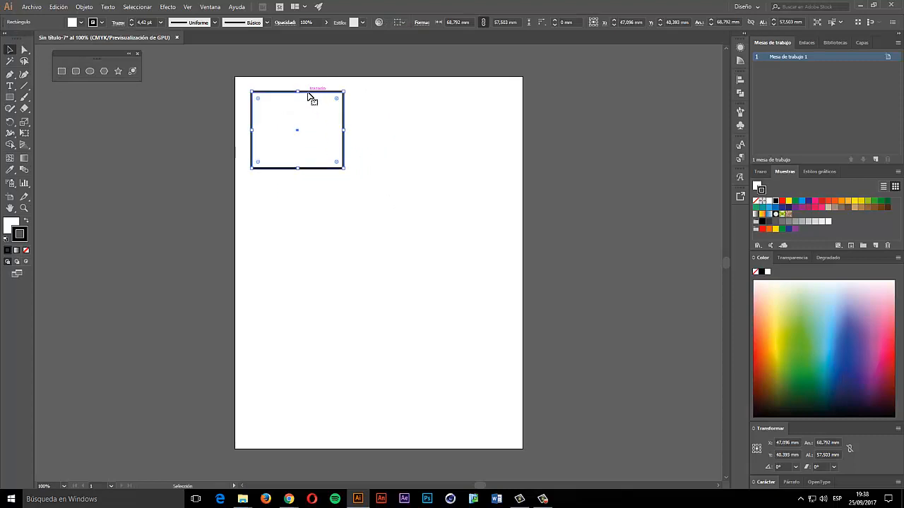
key(a)
key(ctrl+v)
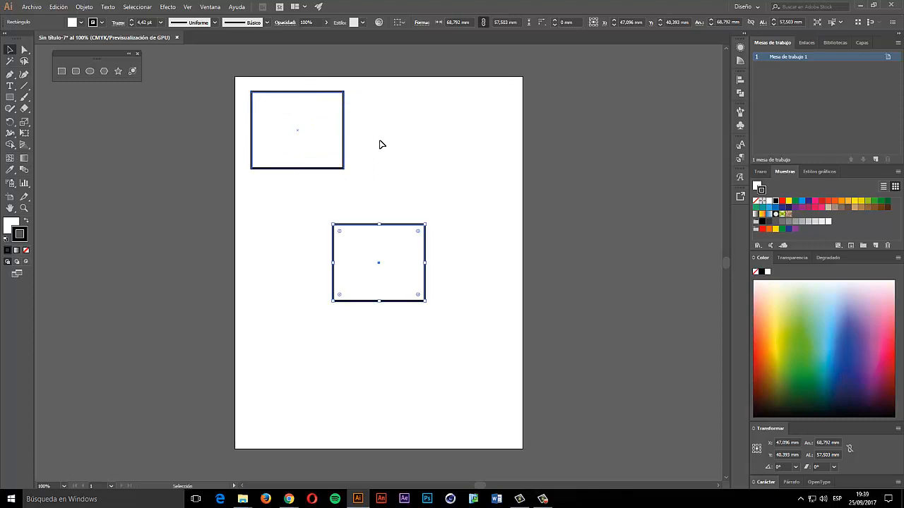
drag(395, 224, 413, 92)
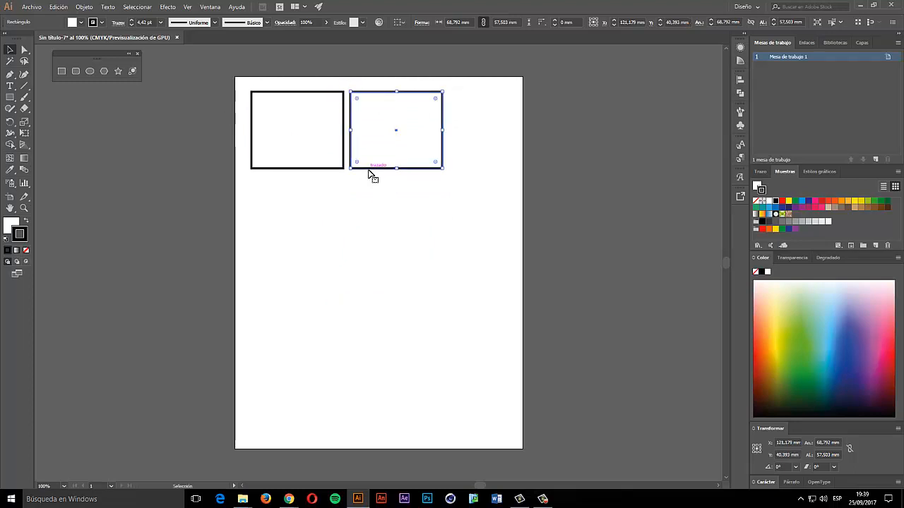
click(378, 175)
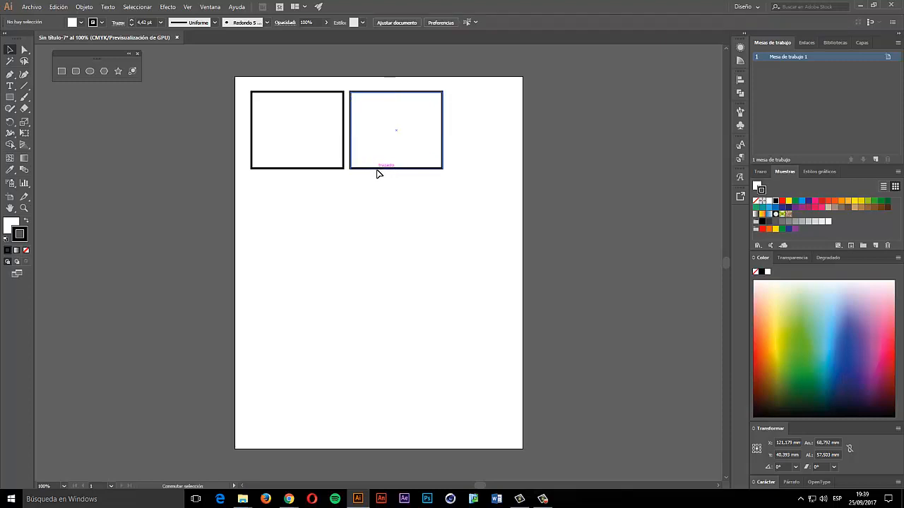
drag(388, 173, 388, 247)
key(ctrl+z)
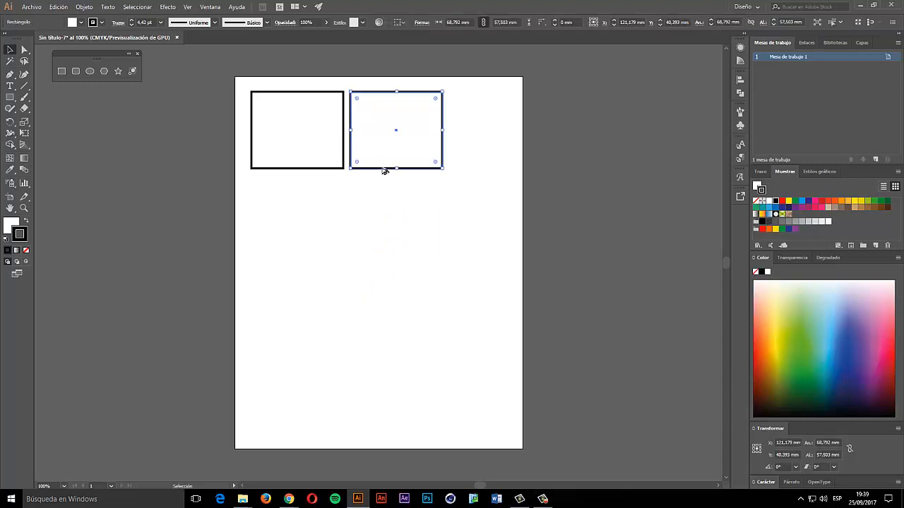
drag(384, 168, 361, 312)
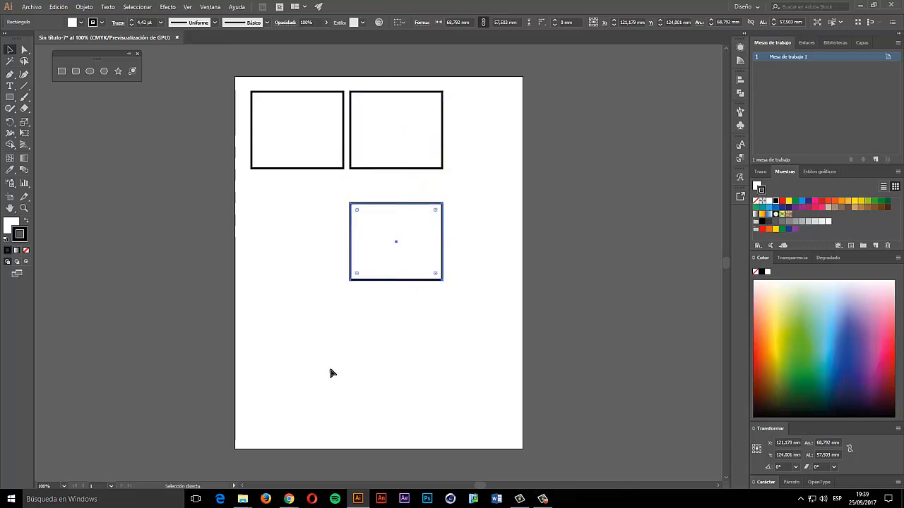
key(ctrl+z)
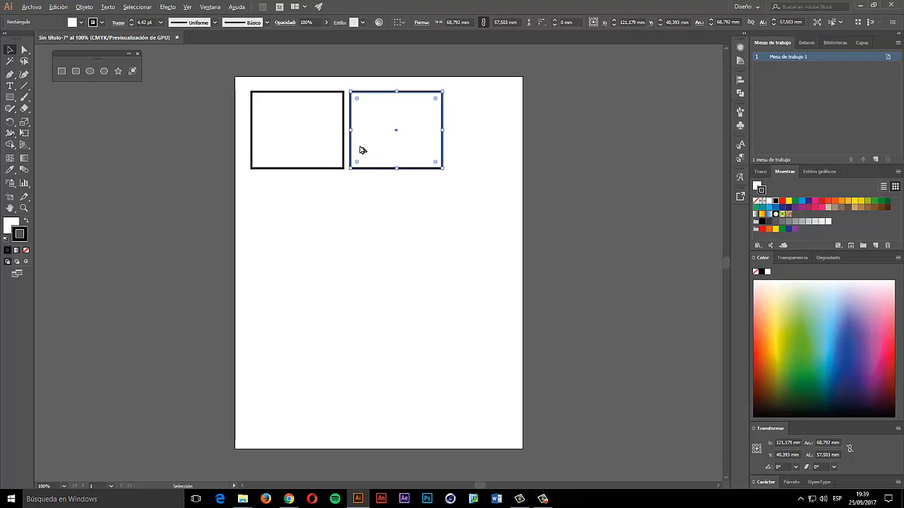
drag(367, 146, 368, 234)
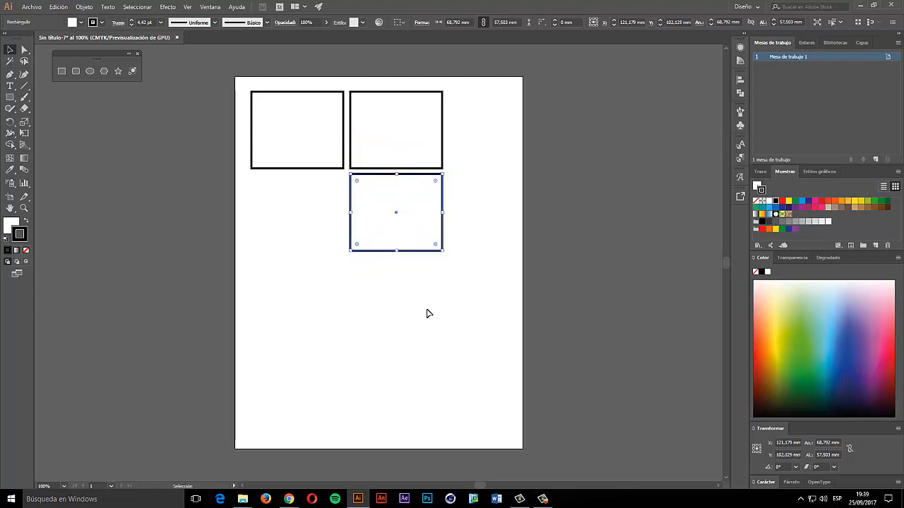
click(466, 234)
click(432, 210)
key(Delete)
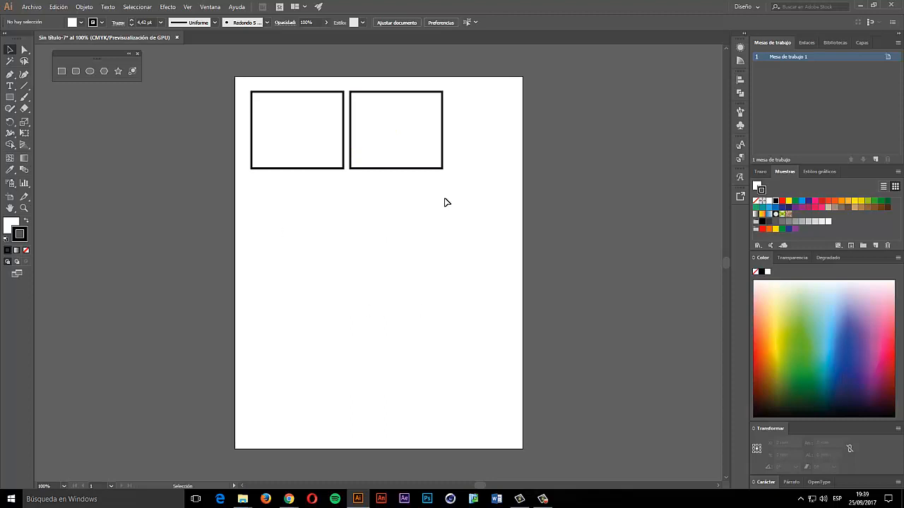
key(a)
key(ctrl+z)
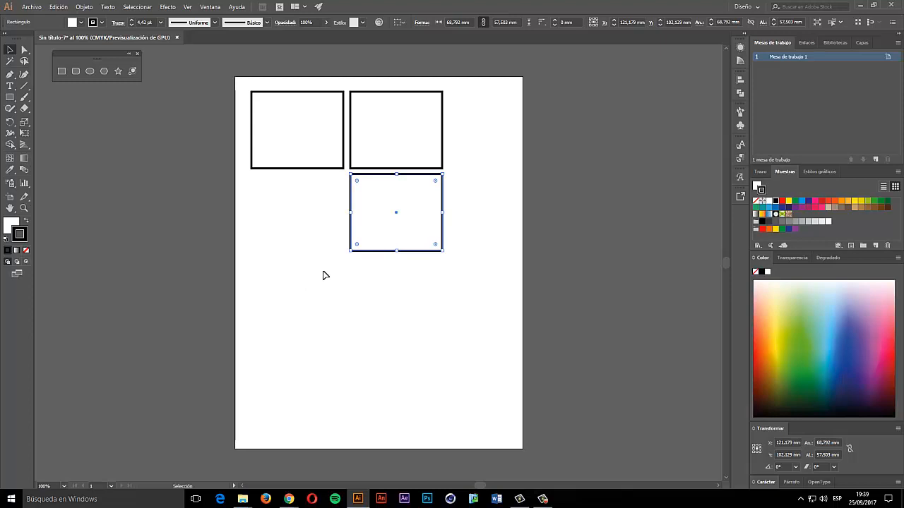
- Delete the bottom copy and the right-hand rectangle, then select the left one
key(Delete)
click(400, 141)
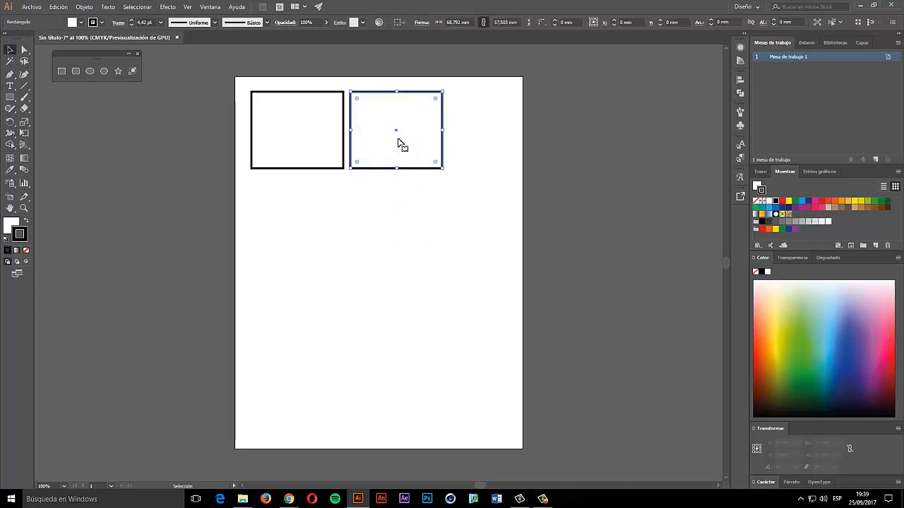
key(Delete)
click(320, 170)
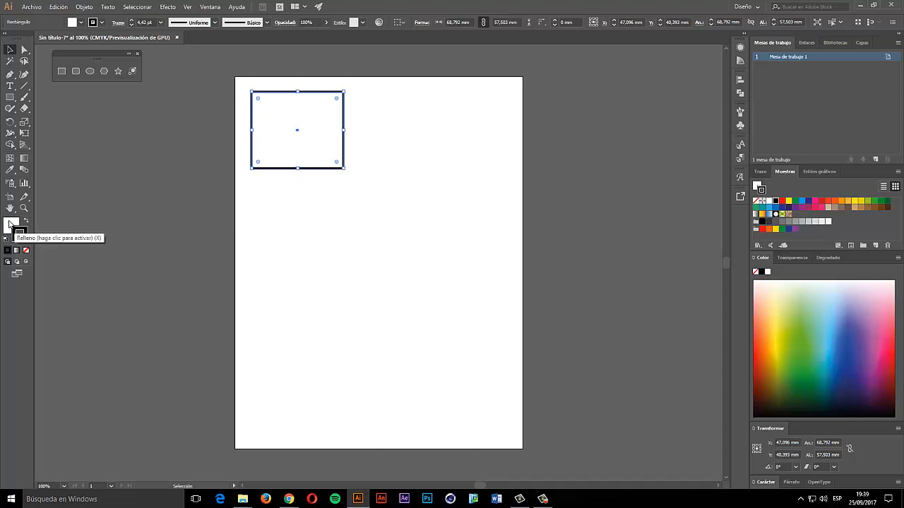
- Reselect the rectangle and make Fill the active colour swatch
click(299, 205)
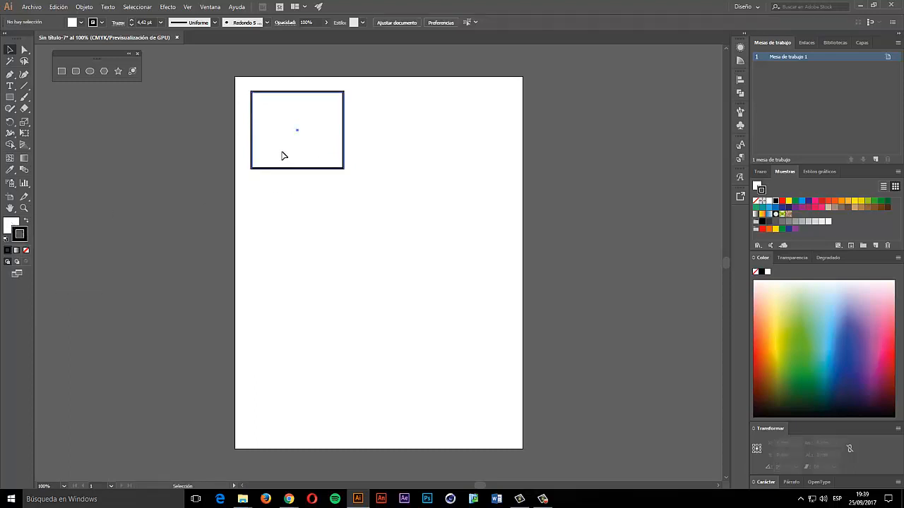
click(283, 154)
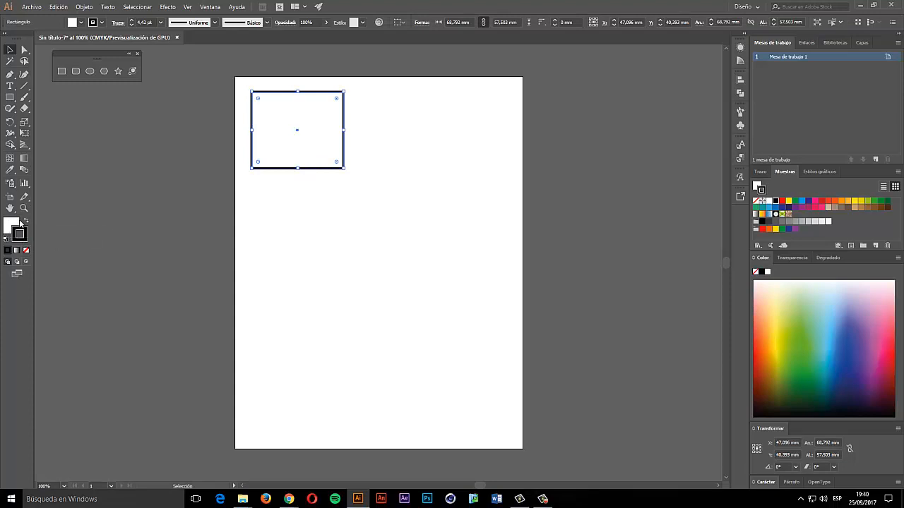
click(14, 224)
click(24, 238)
click(7, 226)
click(24, 239)
click(8, 225)
click(23, 239)
click(11, 224)
- Try red, yellow and blue swatches, ending on a pinkish-red fill
click(783, 202)
click(789, 201)
click(802, 201)
click(815, 207)
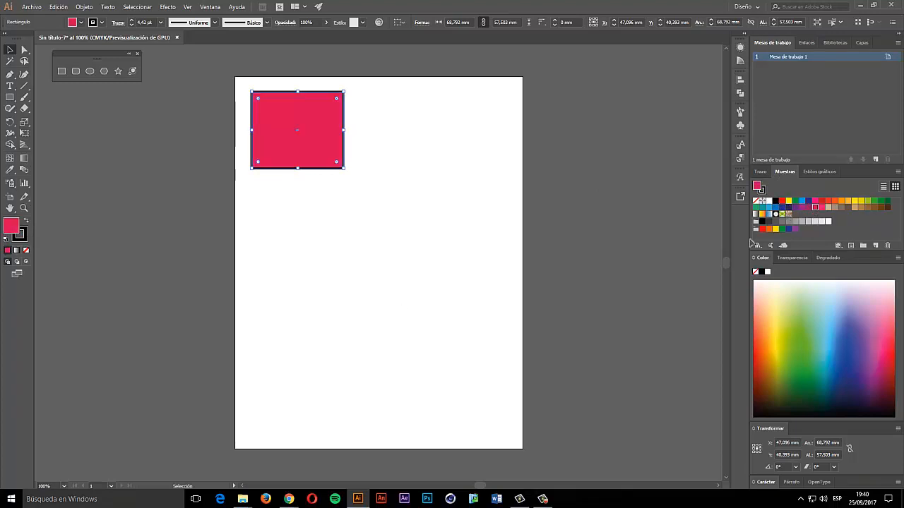
- Choose a magenta purple (#B22F9A) for the fill in the Color Picker
double_click(7, 227)
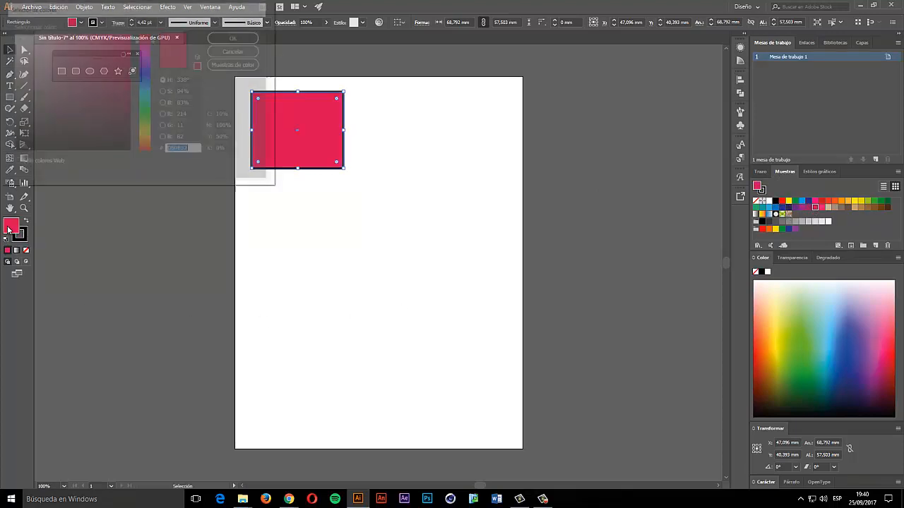
drag(124, 5, 417, 92)
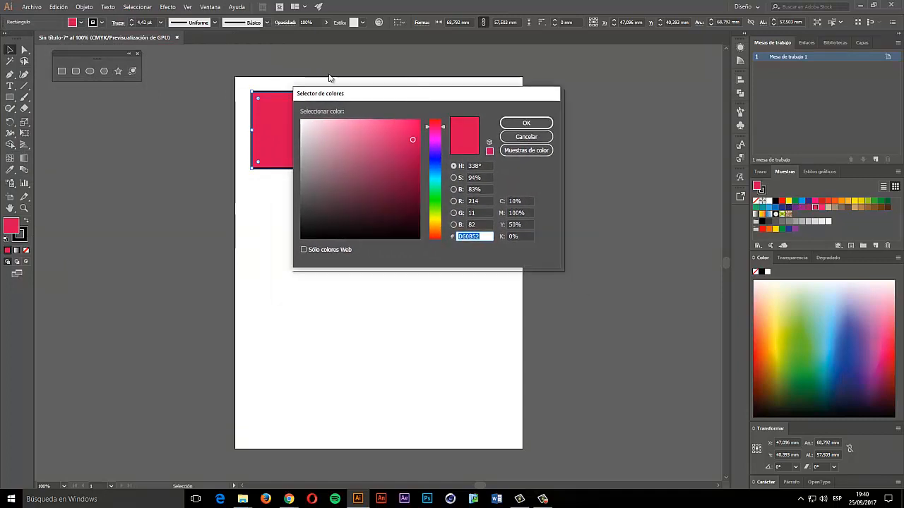
mouse_move(330, 187)
mouse_down()
mouse_move(365, 207)
mouse_move(389, 155)
mouse_move(435, 167)
mouse_move(435, 199)
mouse_move(435, 135)
mouse_up()
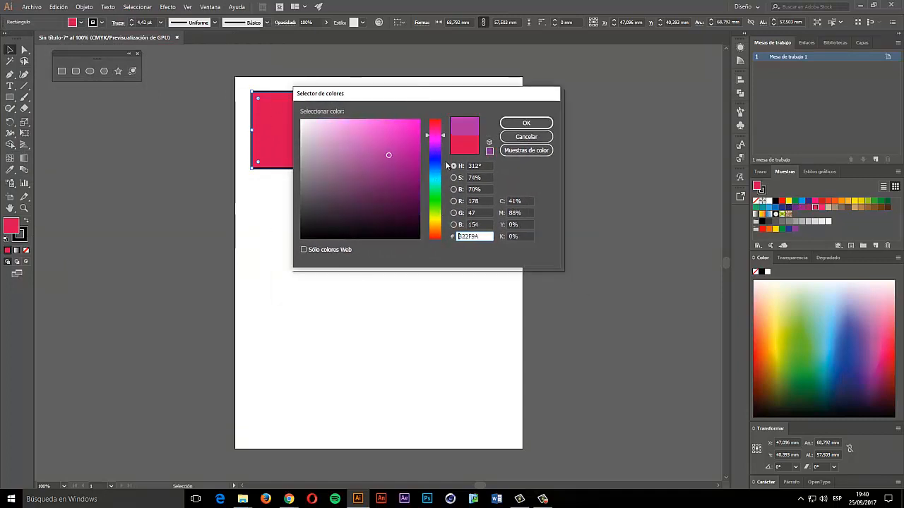
- Cycle the colour field through H, S, B, R, G and B modes, then confirm magenta
click(454, 178)
click(454, 166)
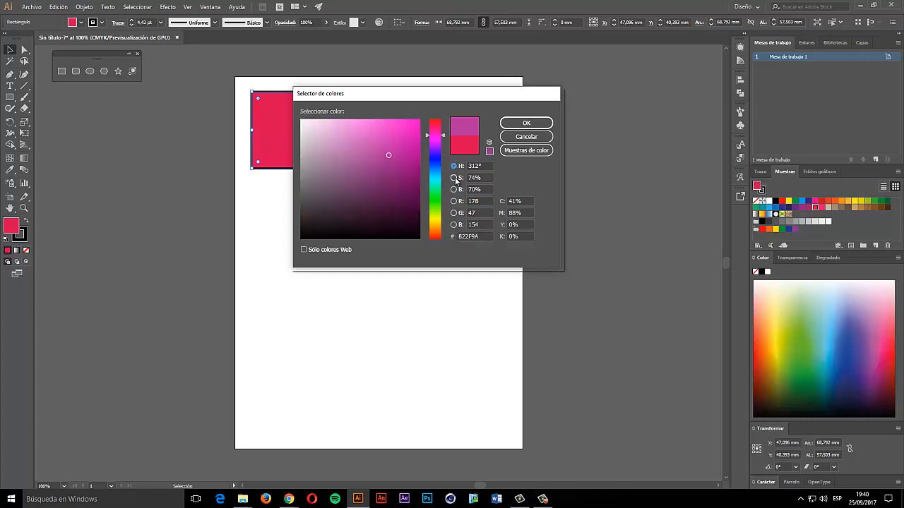
click(455, 178)
click(454, 189)
click(454, 201)
click(453, 213)
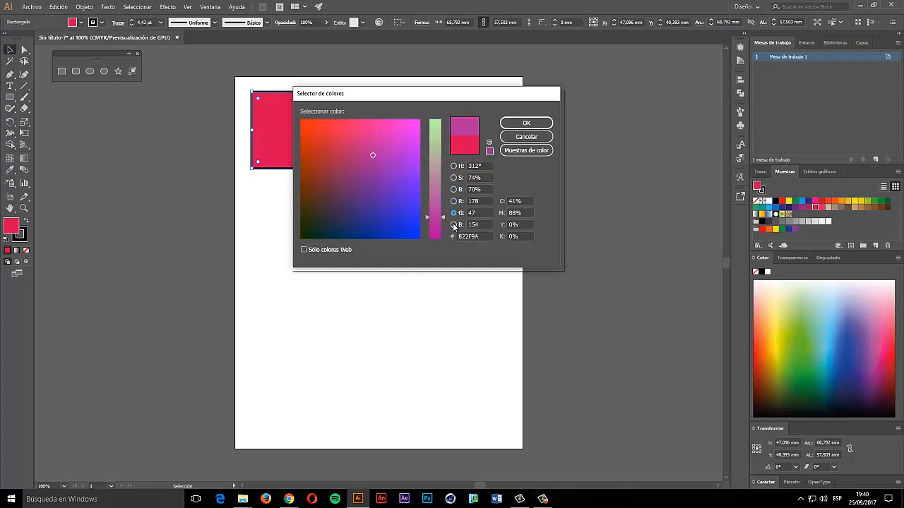
click(454, 224)
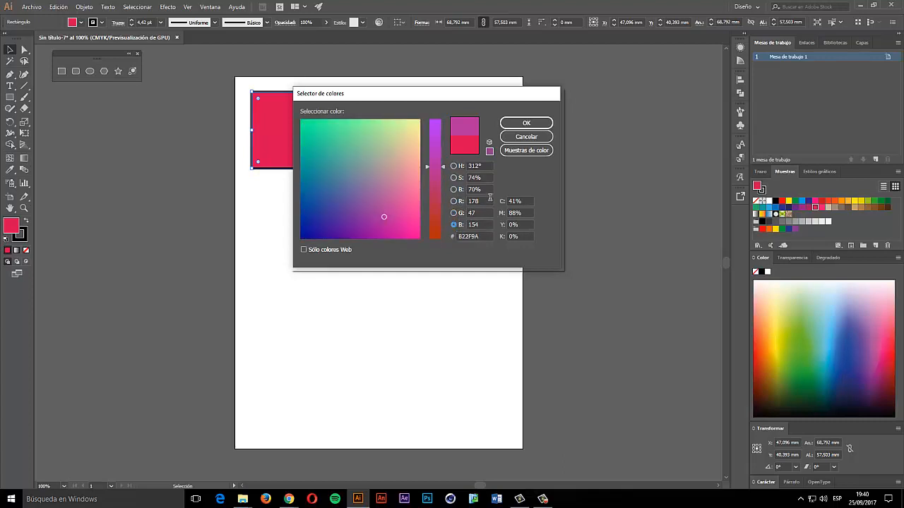
click(454, 212)
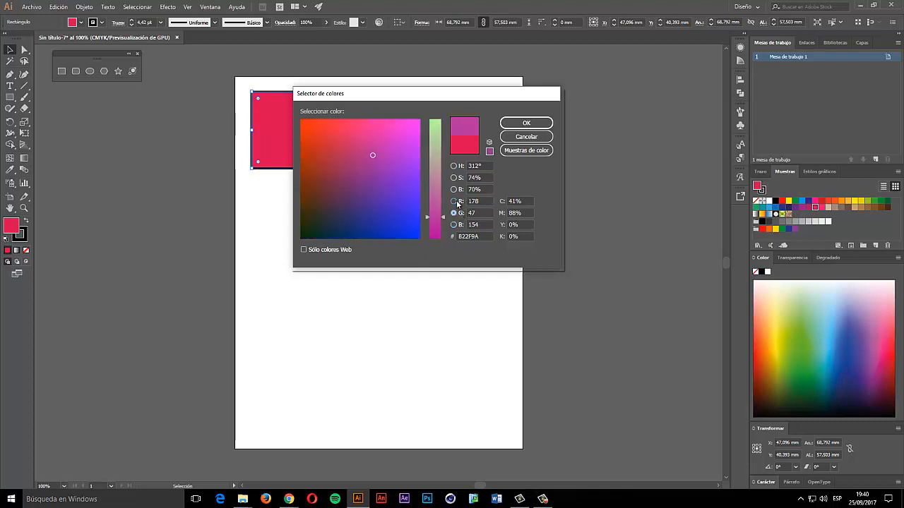
click(454, 201)
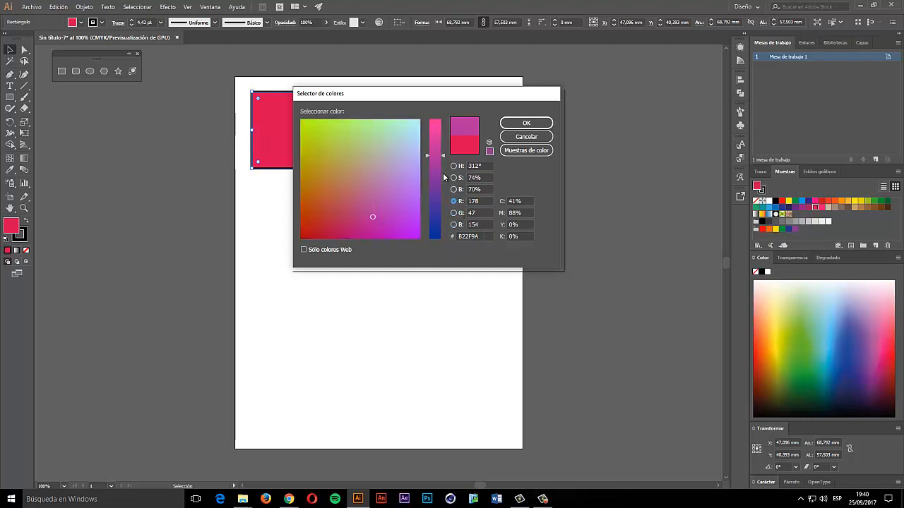
click(454, 213)
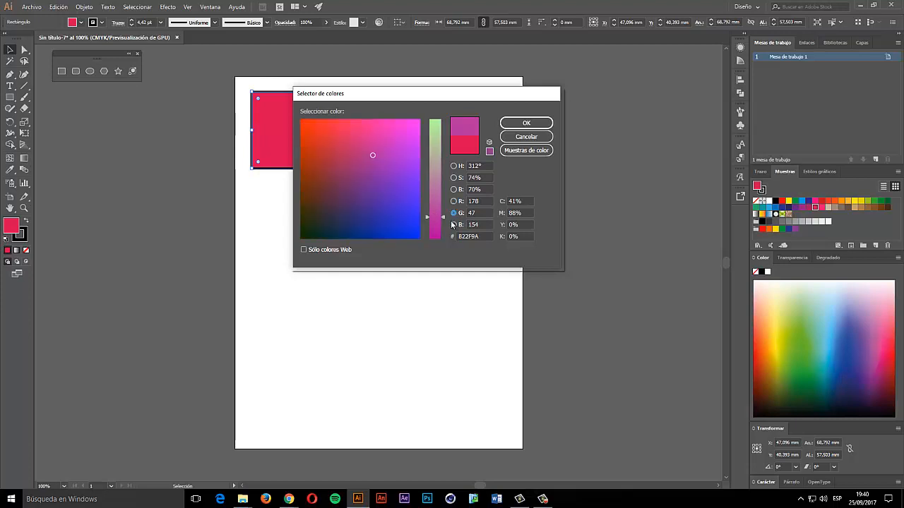
click(454, 224)
click(453, 166)
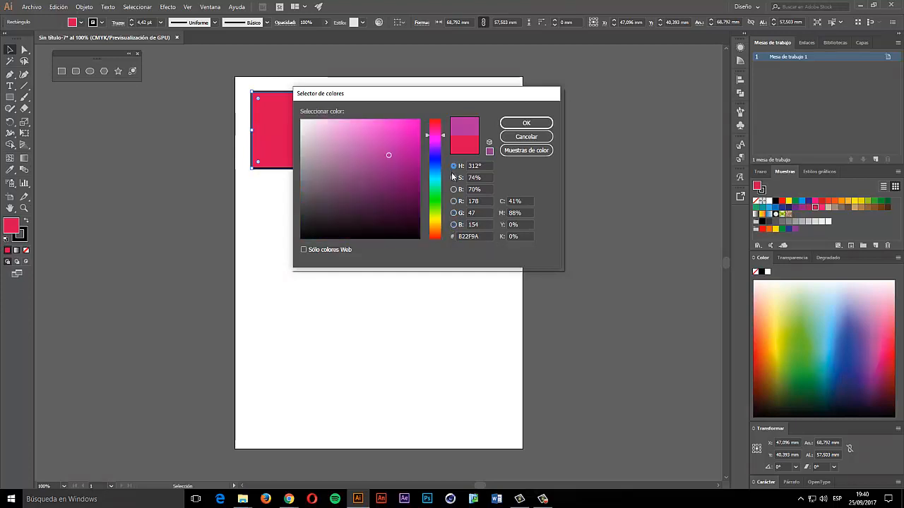
click(453, 178)
click(453, 166)
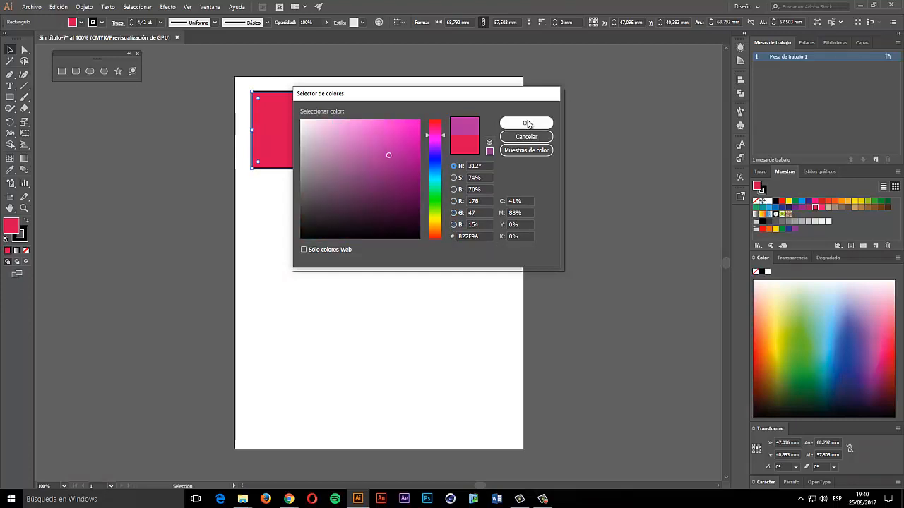
click(524, 122)
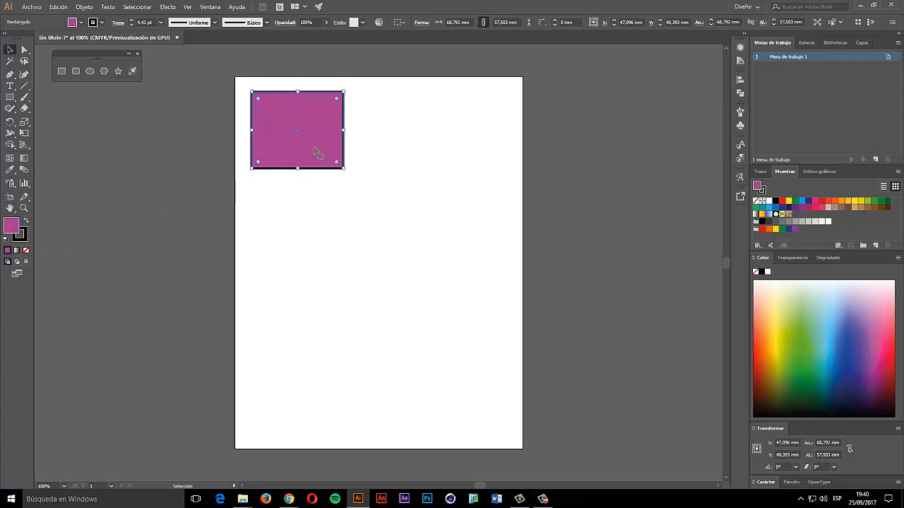
- Give the rectangle a trial yellow stroke via the Color Picker
double_click(11, 227)
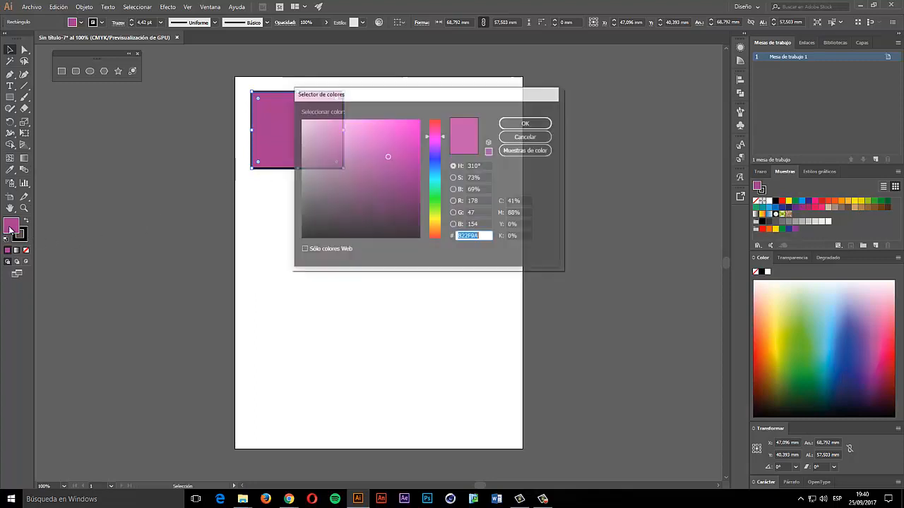
click(534, 142)
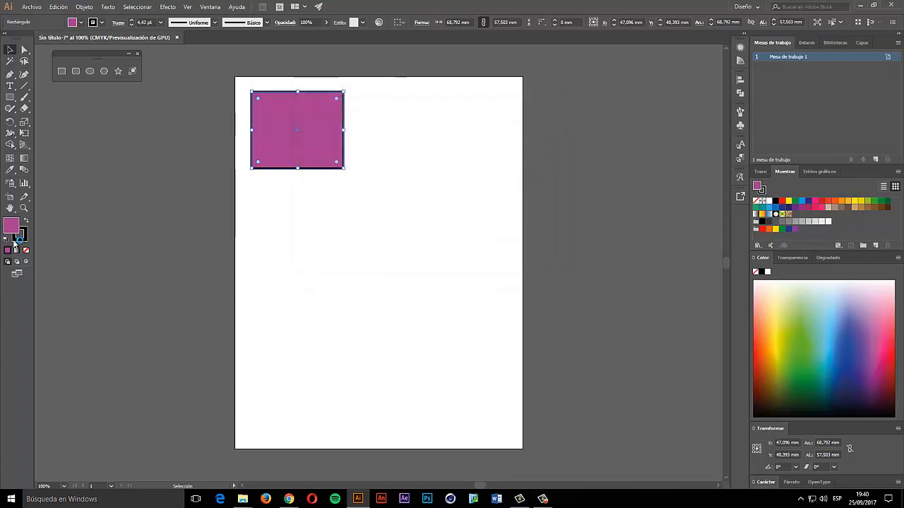
click(21, 238)
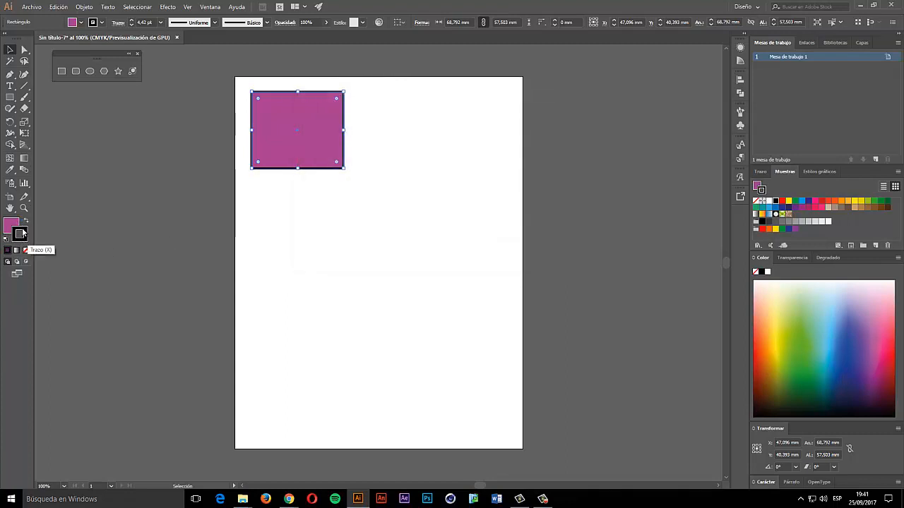
double_click(25, 236)
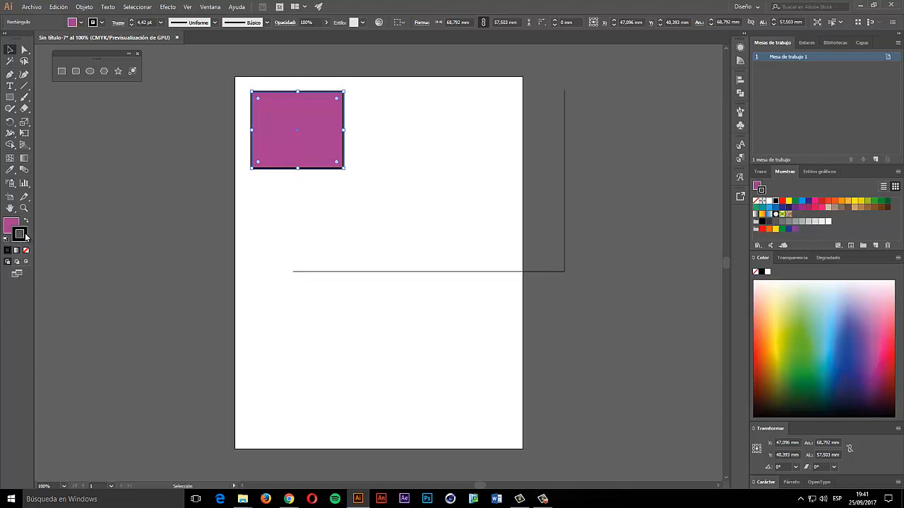
drag(339, 198, 408, 124)
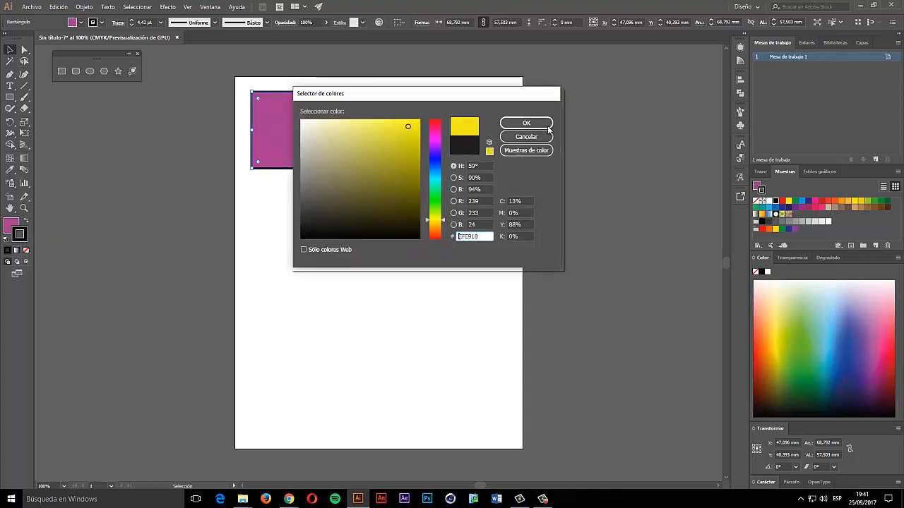
click(545, 127)
- Reselect the purple rectangle and change its stroke to the green swatch
click(321, 184)
click(324, 167)
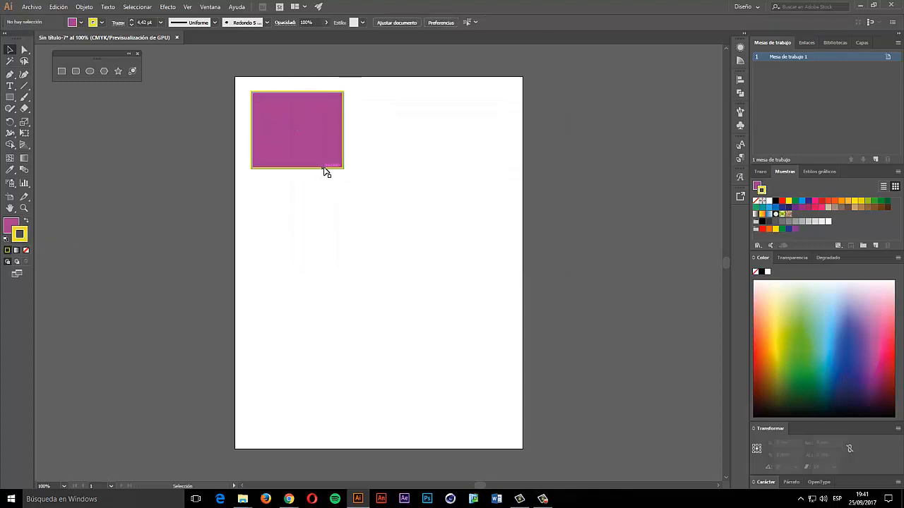
click(796, 202)
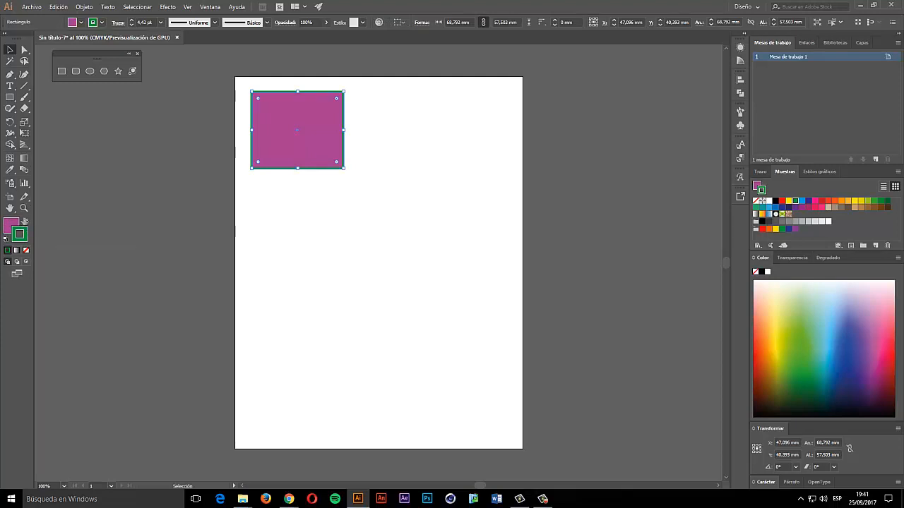
- Set the rectangle's fill to white and its stroke to black in the Color Picker
click(27, 223)
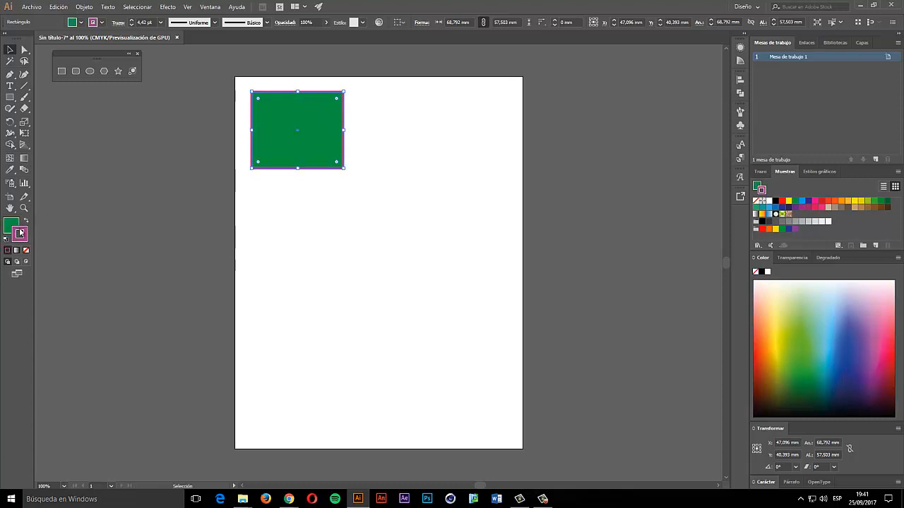
key(x)
double_click(15, 228)
click(301, 120)
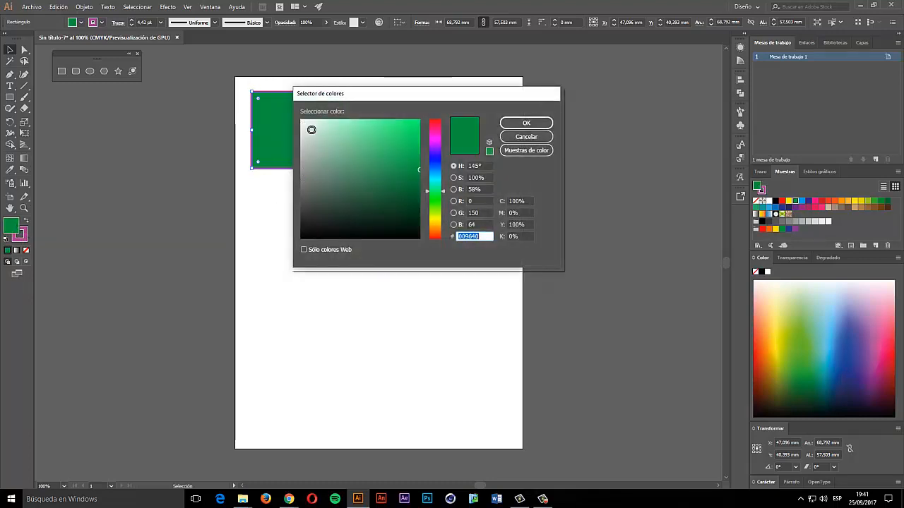
click(533, 124)
click(24, 240)
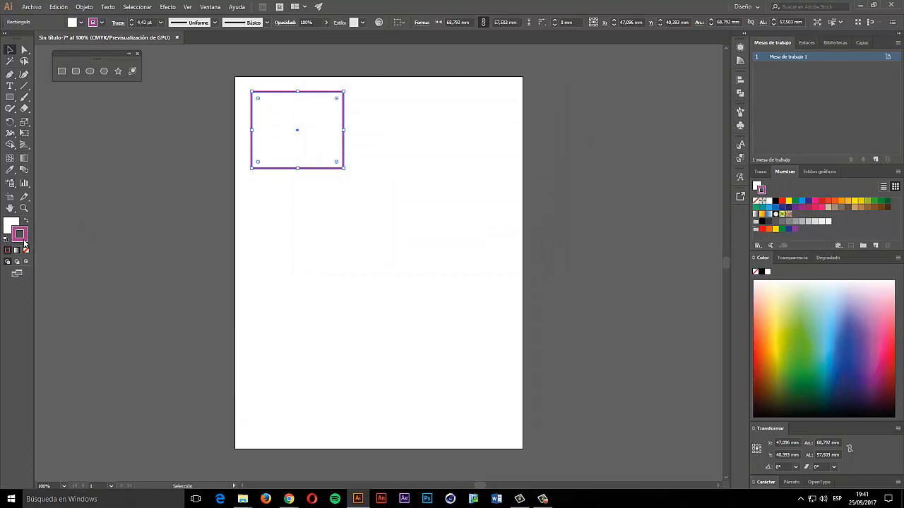
double_click(22, 236)
click(303, 238)
click(531, 123)
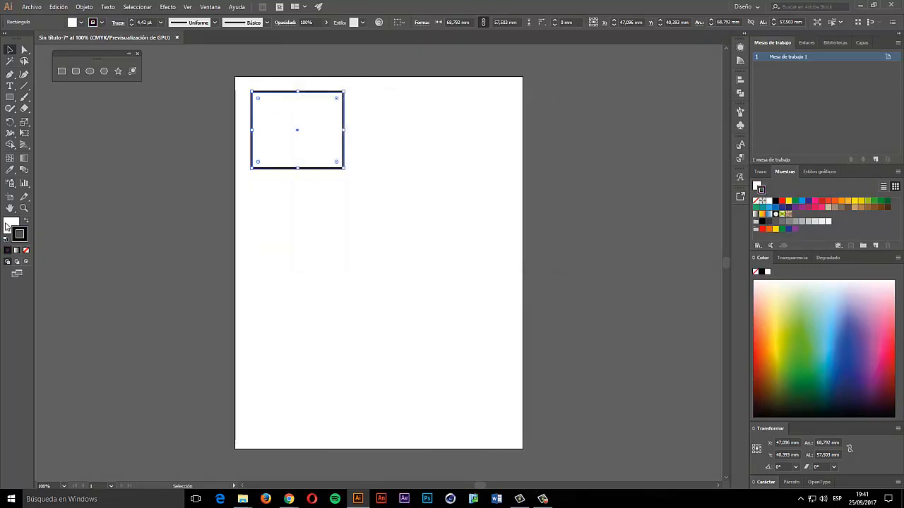
- Swap fill and stroke repeatedly, leaving a black fill with a white outline
click(26, 222)
click(26, 222)
click(26, 222)
click(26, 221)
click(26, 222)
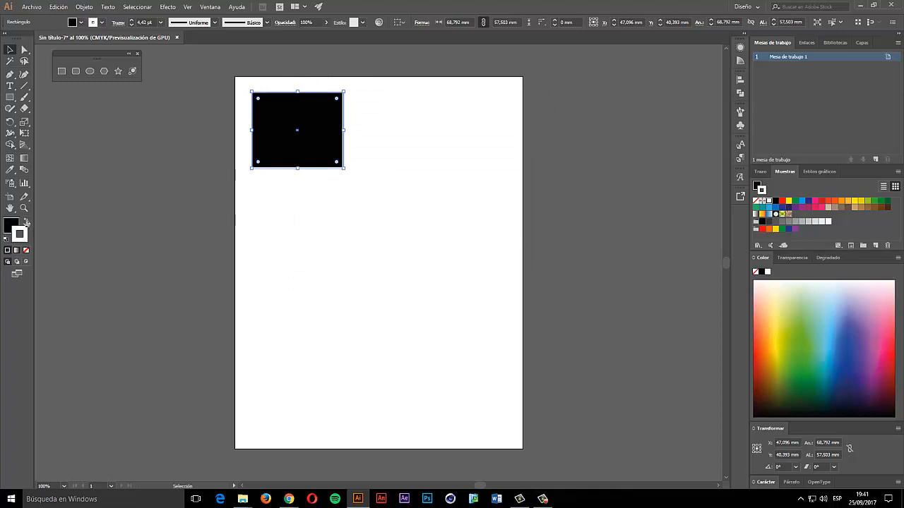
click(26, 221)
click(26, 221)
click(27, 222)
click(26, 222)
click(26, 222)
click(26, 221)
click(26, 222)
click(27, 222)
click(26, 222)
click(26, 222)
click(26, 221)
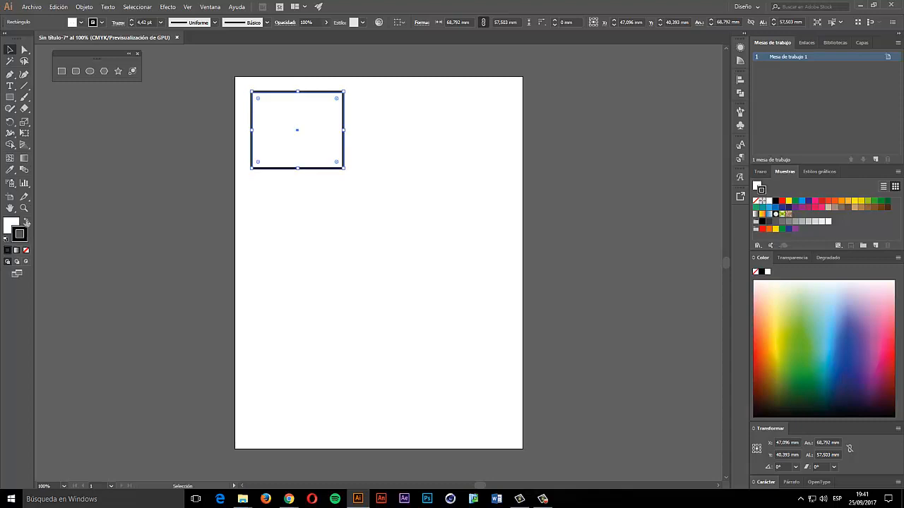
click(26, 221)
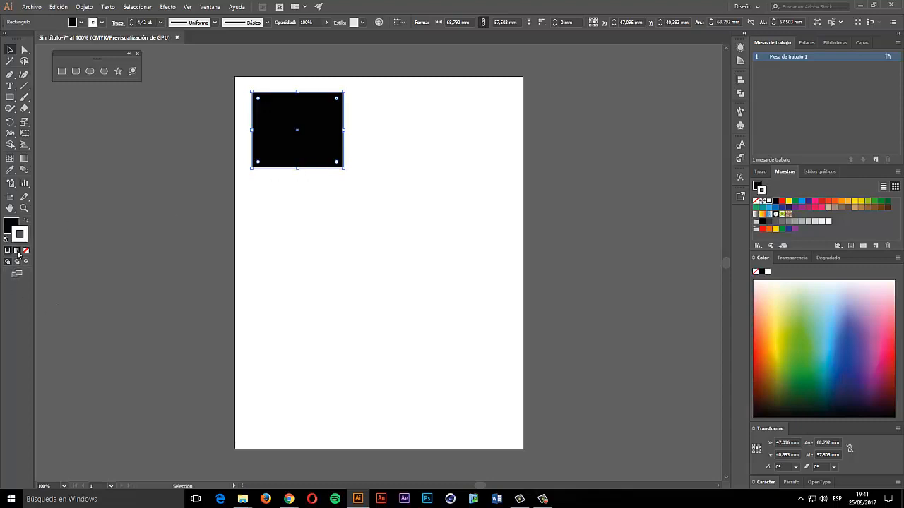
- Try gradient fill and stroke, remove the stroke, then give it a solid black stroke
click(16, 251)
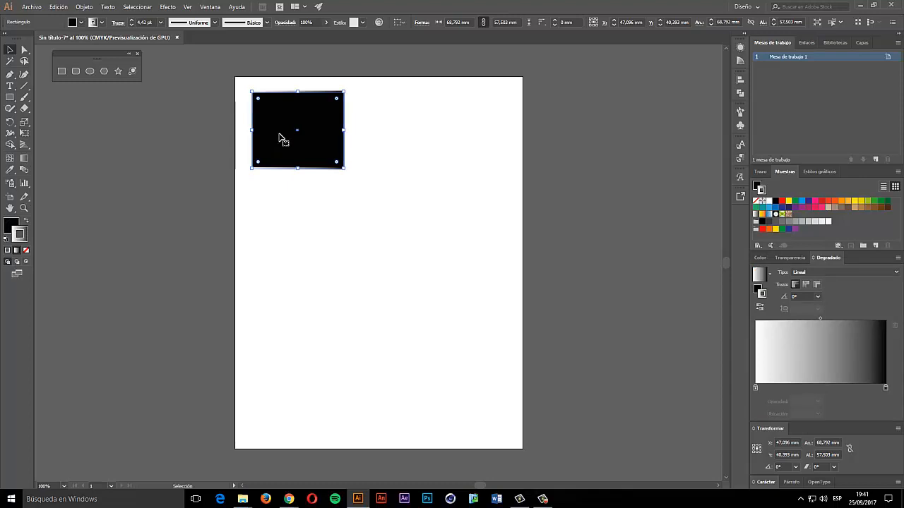
click(11, 224)
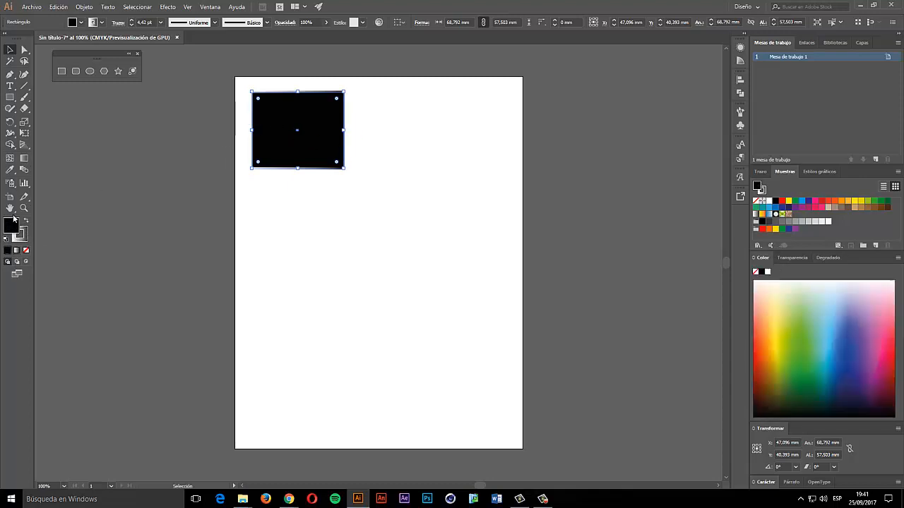
click(17, 251)
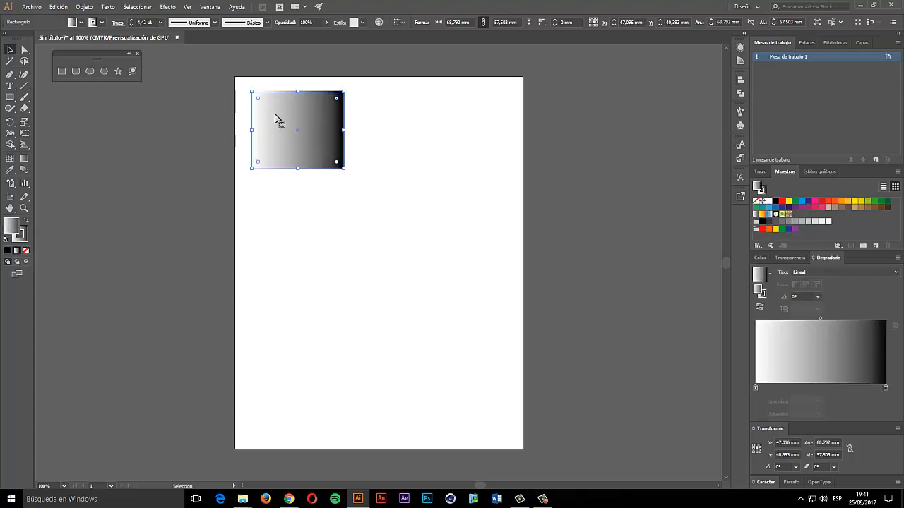
click(25, 240)
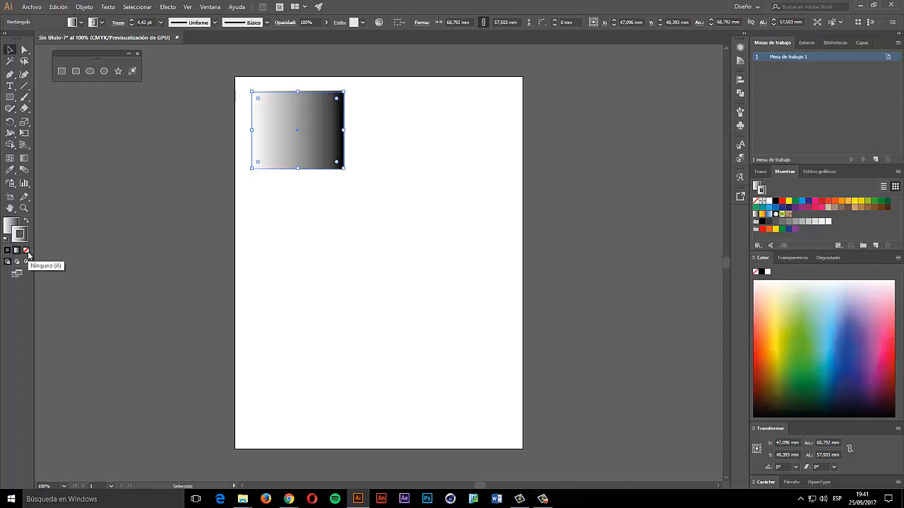
click(26, 251)
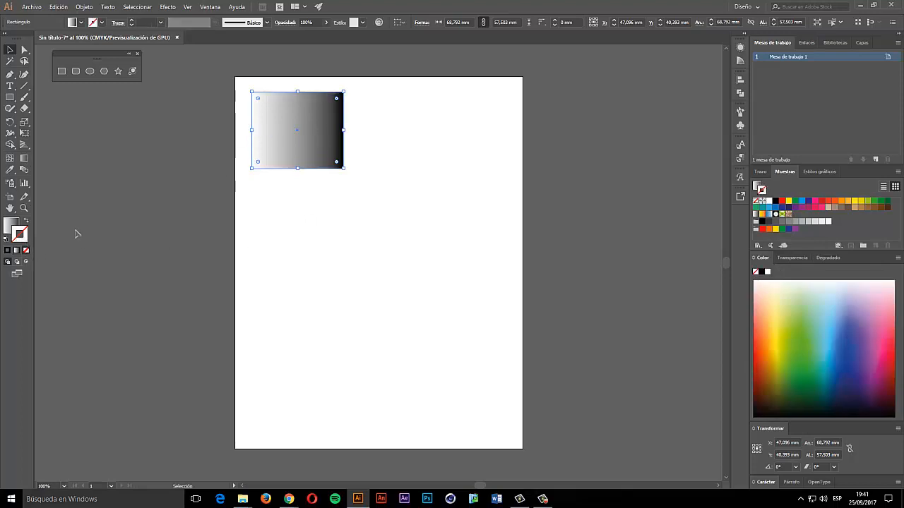
click(8, 251)
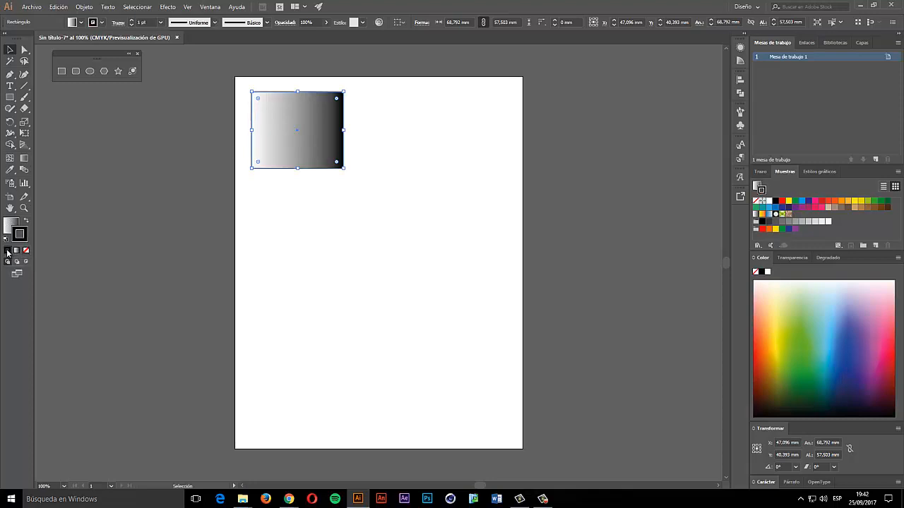
- Toggle the fill between gradient, none and solid, ending with solid black
click(9, 227)
click(7, 253)
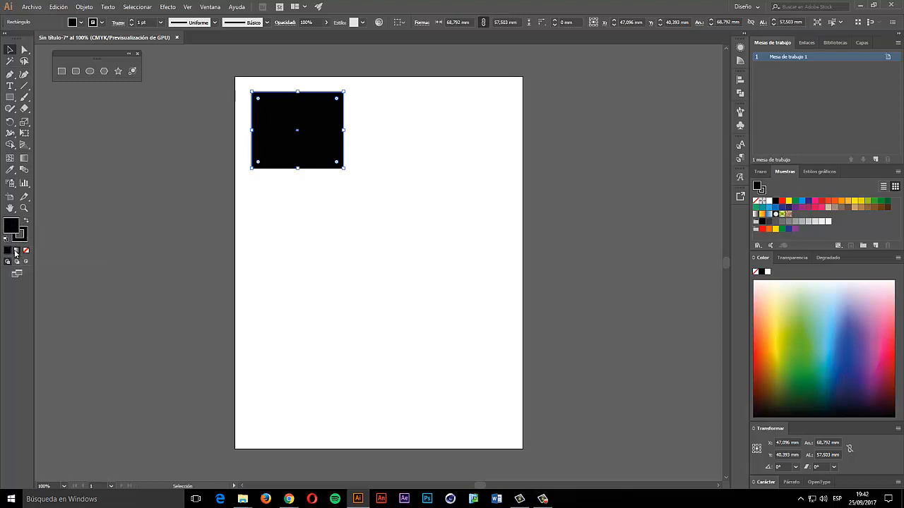
click(17, 250)
click(26, 251)
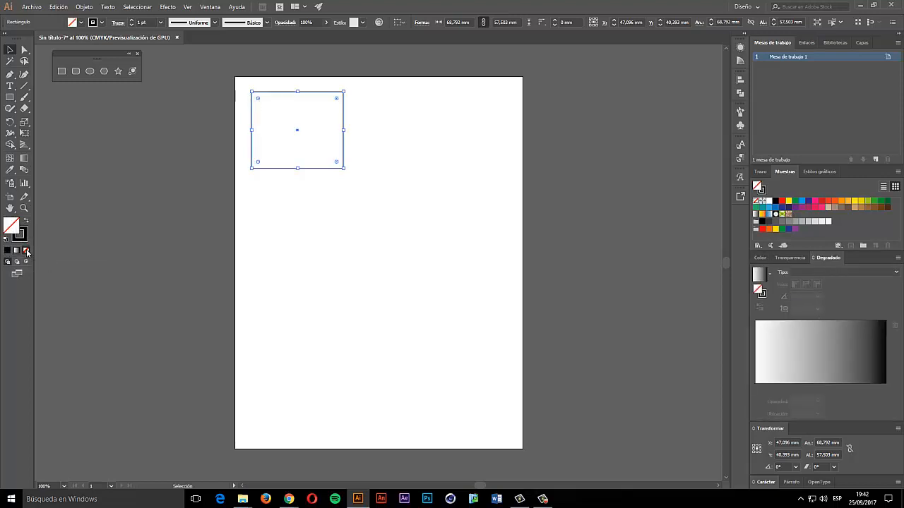
click(17, 251)
click(7, 251)
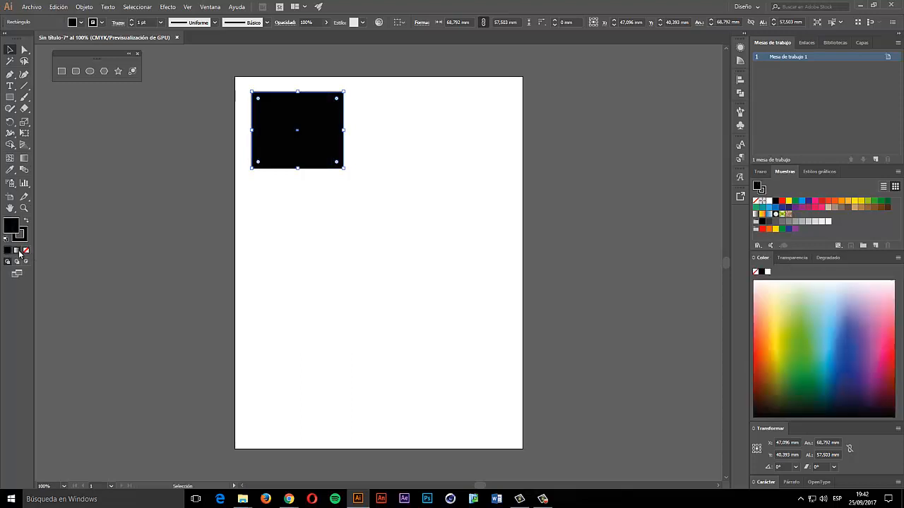
click(17, 251)
click(26, 252)
click(7, 251)
- Try a yellow fill, reset to default colours, then apply green and dark blue swatches
click(789, 201)
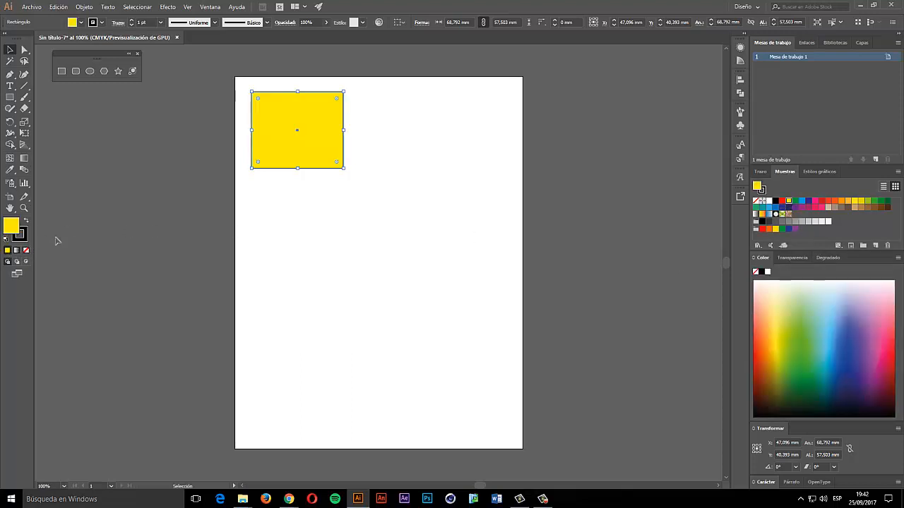
click(6, 240)
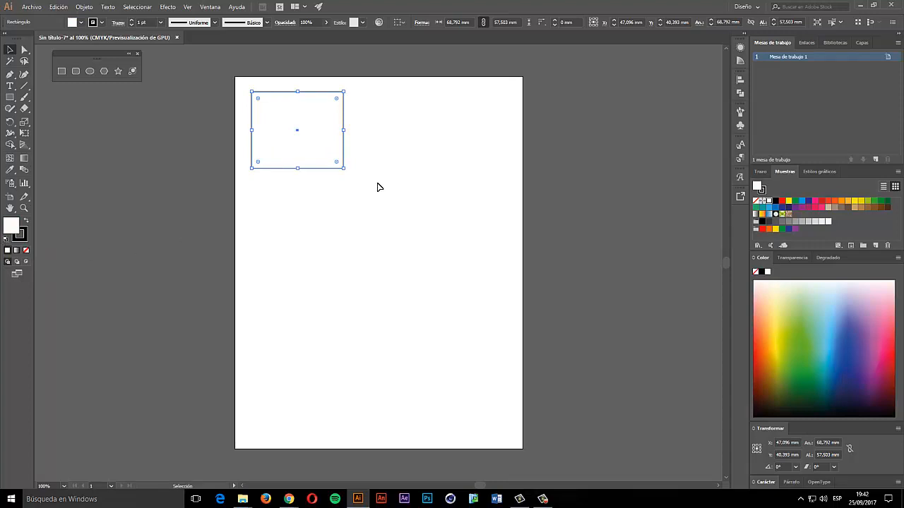
click(404, 215)
click(302, 143)
click(795, 201)
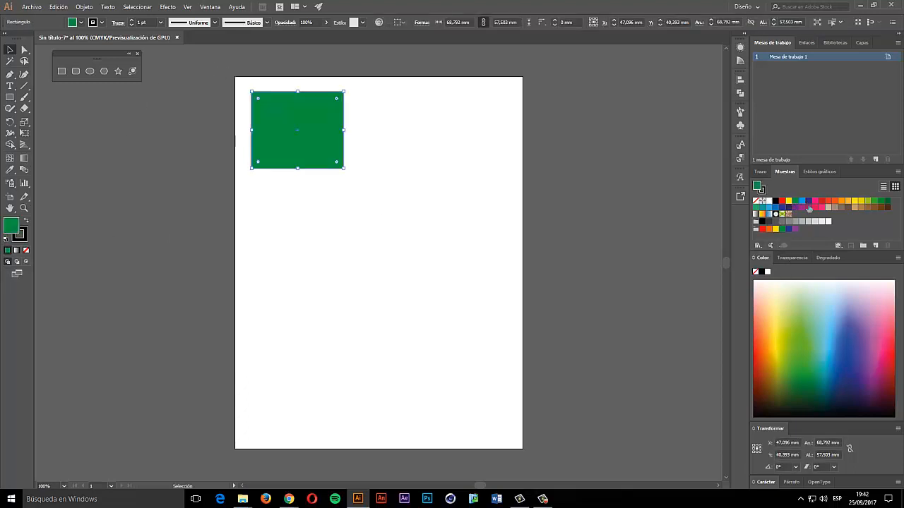
click(782, 207)
- Set the fill to dark olive green #355110 in the Color Picker
double_click(13, 225)
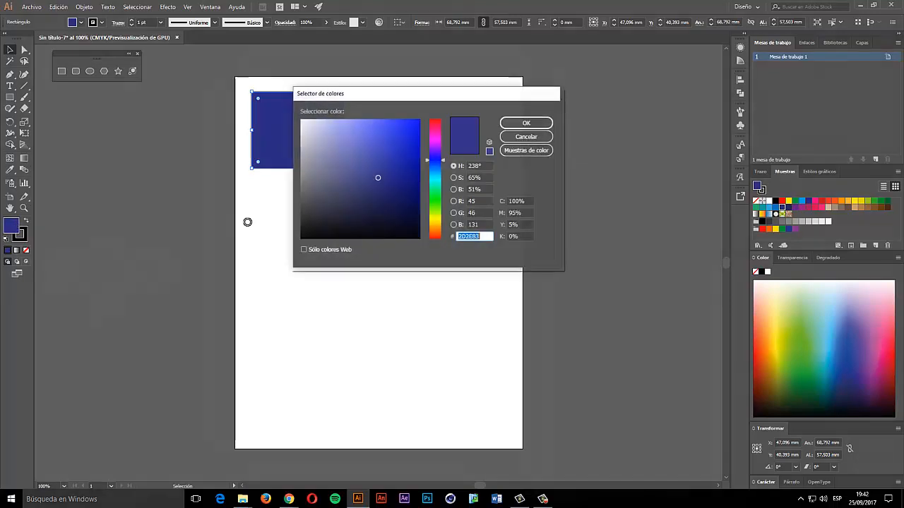
drag(365, 145, 347, 157)
drag(435, 181, 435, 211)
click(367, 200)
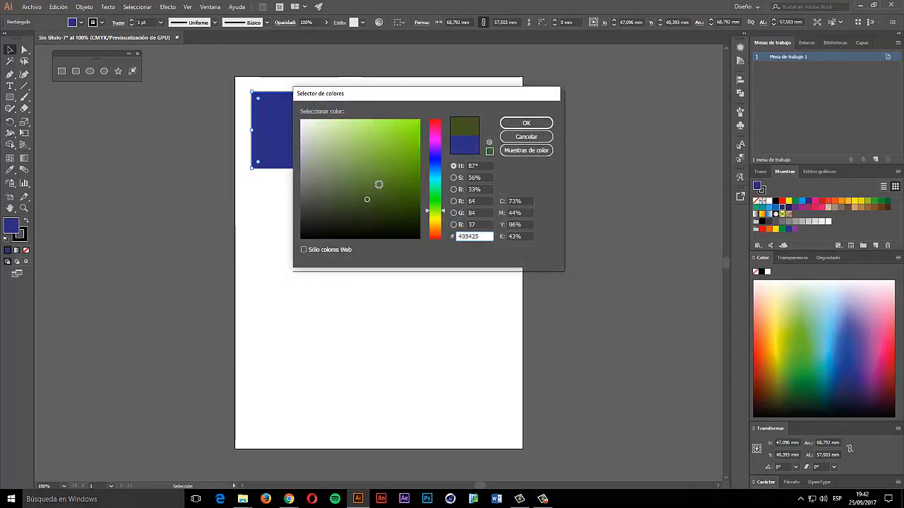
mouse_move(378, 184)
mouse_down()
mouse_move(399, 138)
mouse_move(396, 201)
mouse_up()
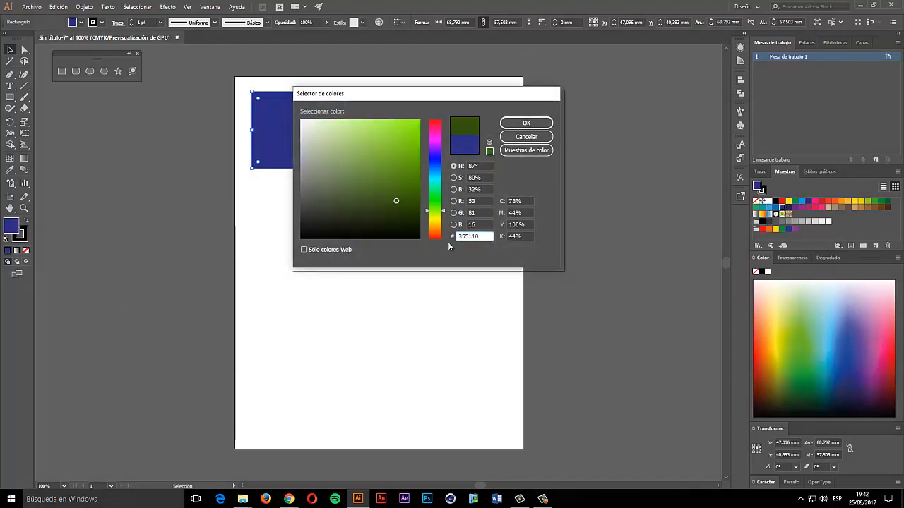
click(526, 123)
- Reselect the green rectangle and make the stroke the active colour
click(270, 193)
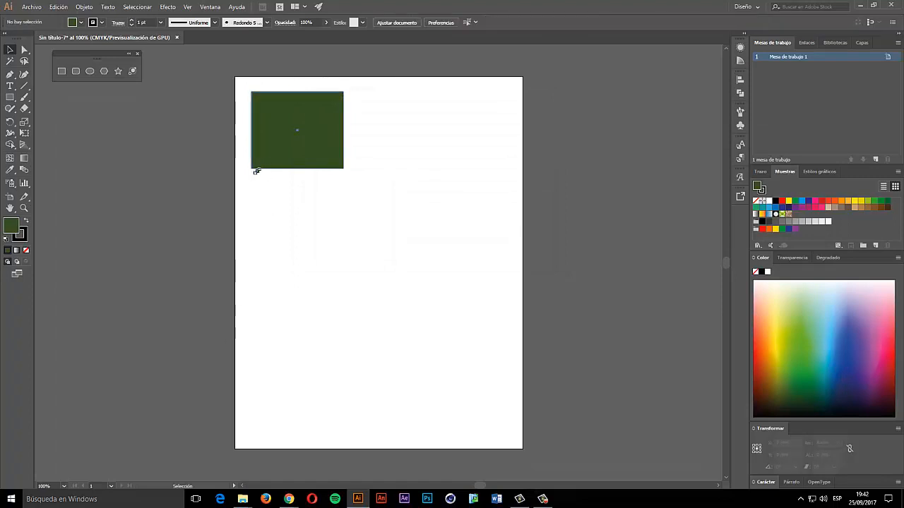
click(254, 168)
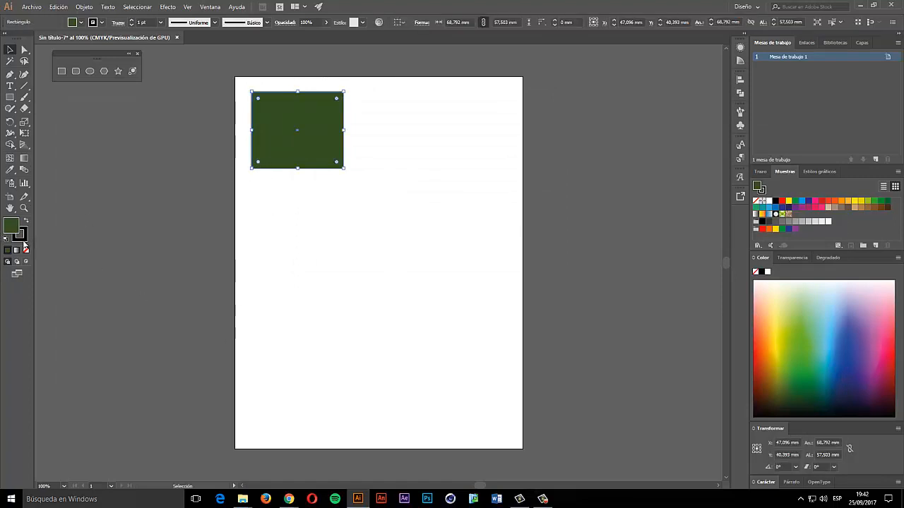
click(19, 235)
click(273, 180)
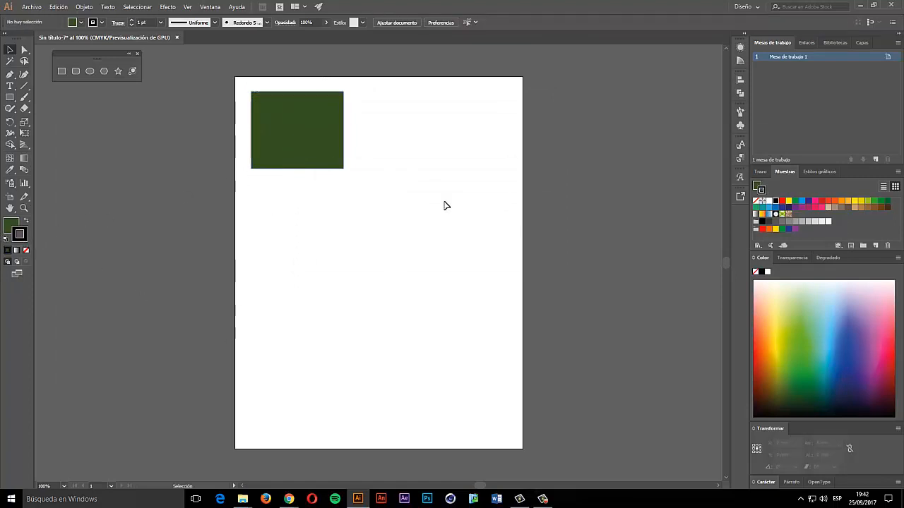
click(329, 131)
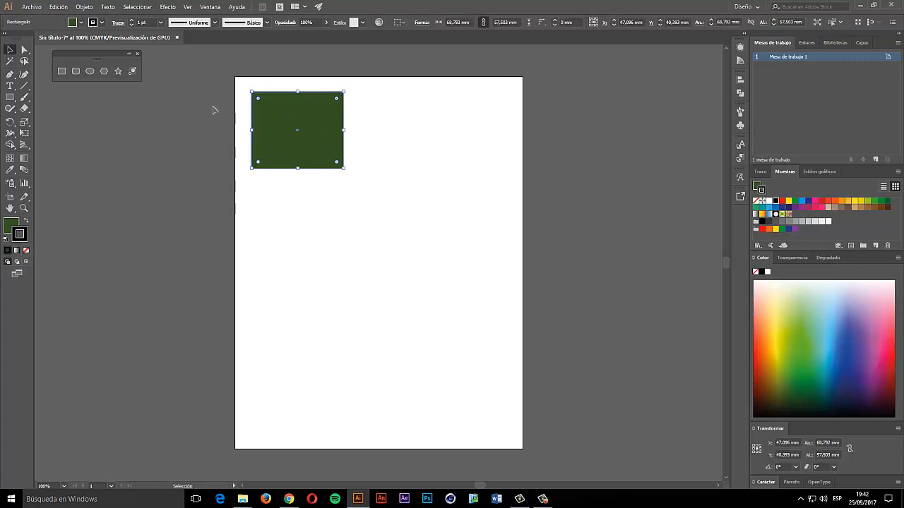
- Fill the rectangle with the dark green swatch from the Control bar fill list
click(239, 137)
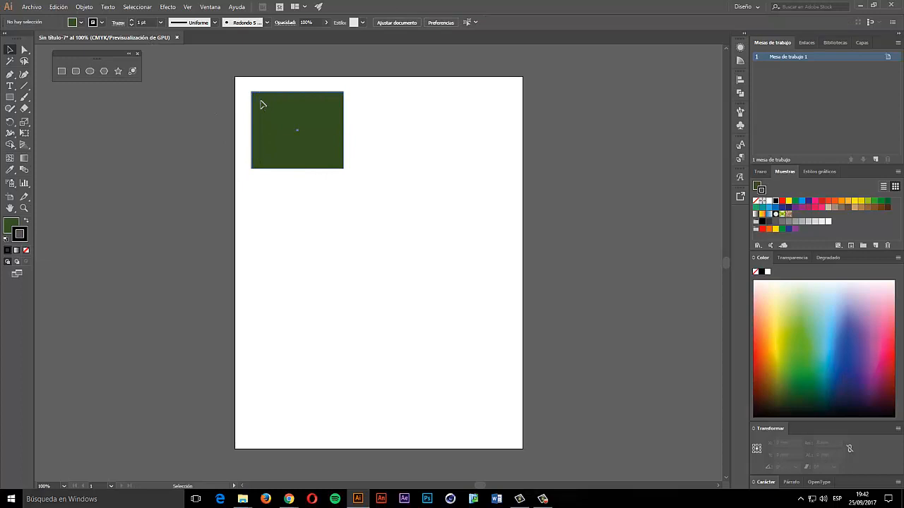
click(262, 103)
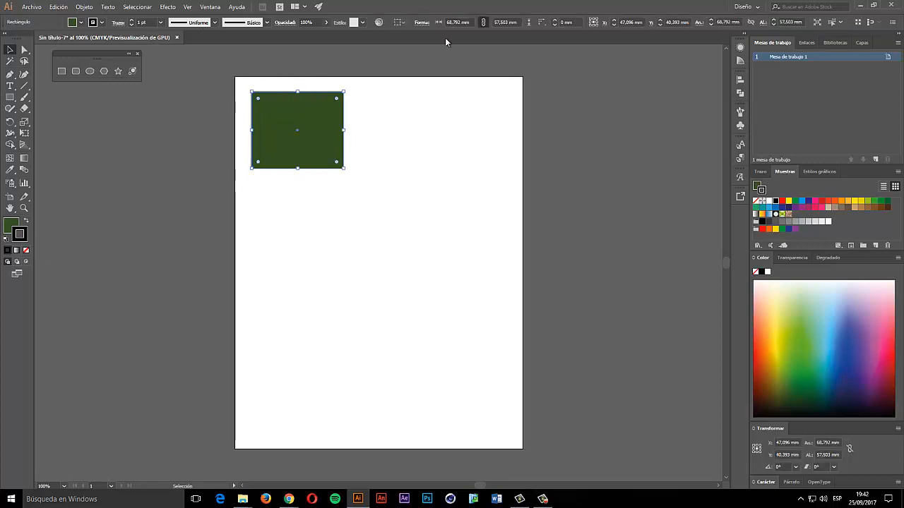
click(80, 23)
click(45, 44)
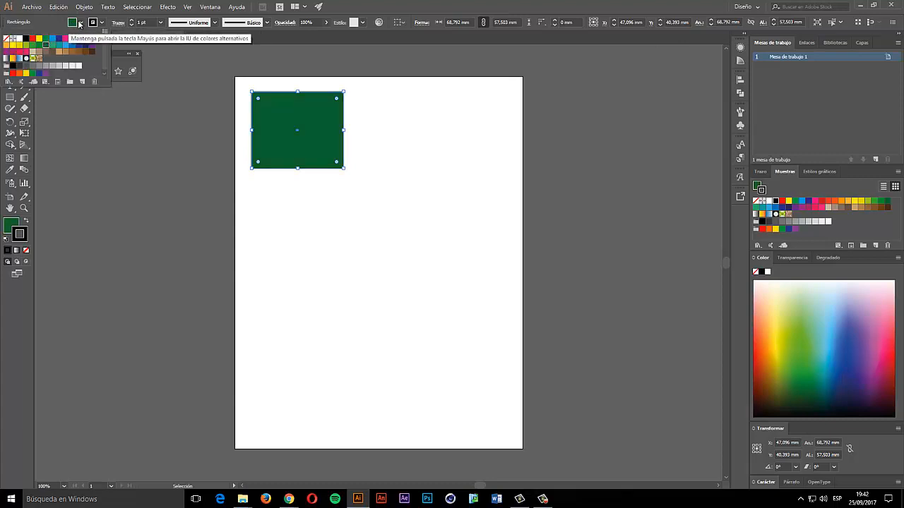
- Try several outline swatches, settling on a tan stroke
click(101, 23)
click(101, 23)
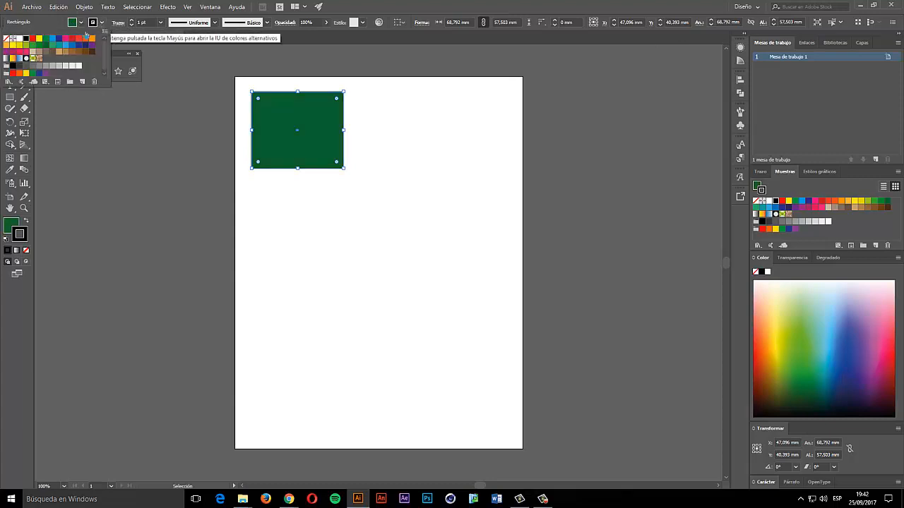
click(59, 52)
click(85, 53)
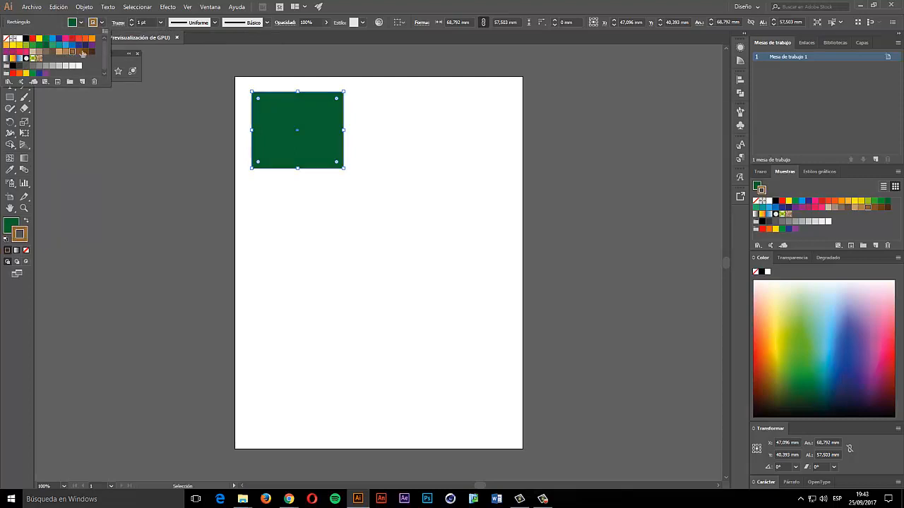
click(86, 46)
click(59, 46)
click(59, 53)
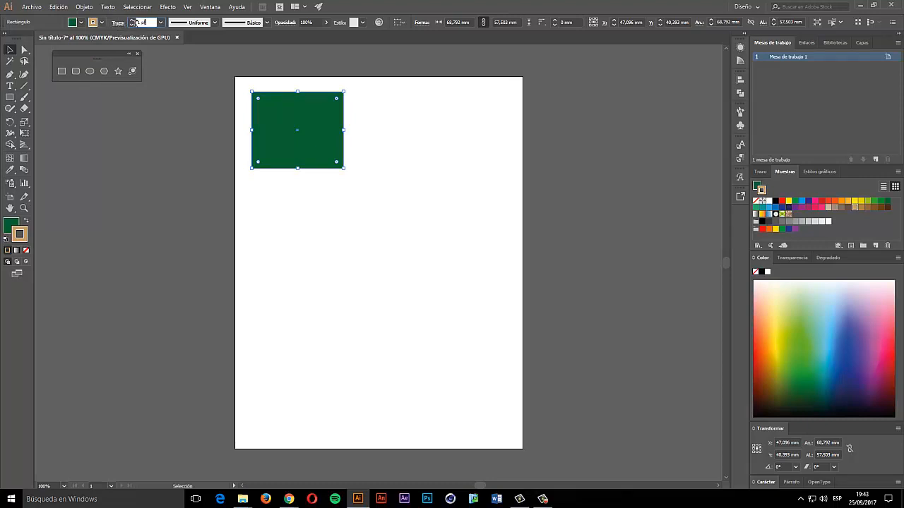
- Thicken the tan outline and round all four corners to about 13.053 mm
click(131, 21)
click(131, 22)
click(132, 21)
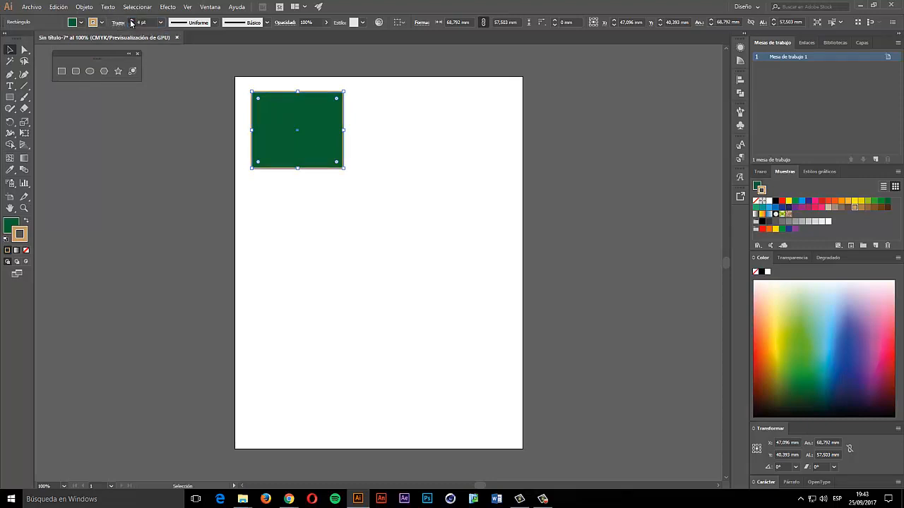
click(131, 22)
click(131, 22)
click(131, 22)
click(131, 22)
click(131, 22)
click(131, 22)
click(131, 22)
click(131, 21)
click(132, 22)
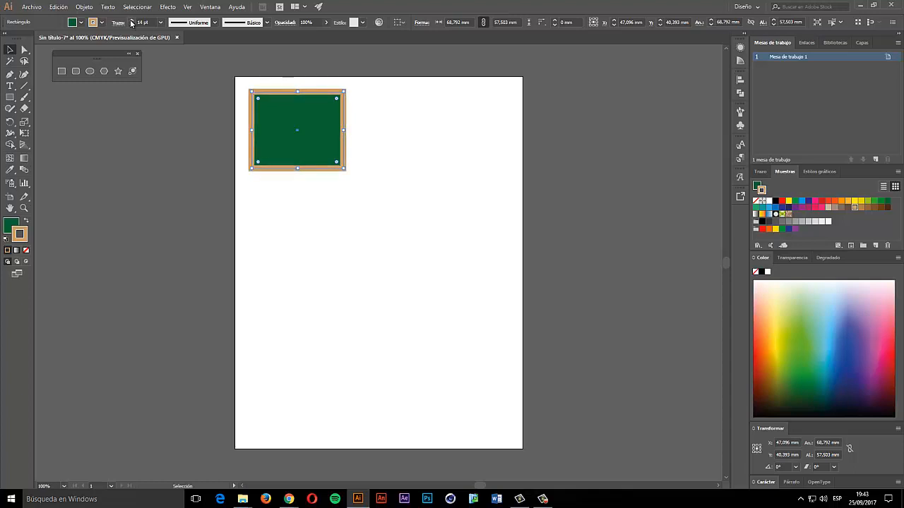
click(131, 22)
click(131, 22)
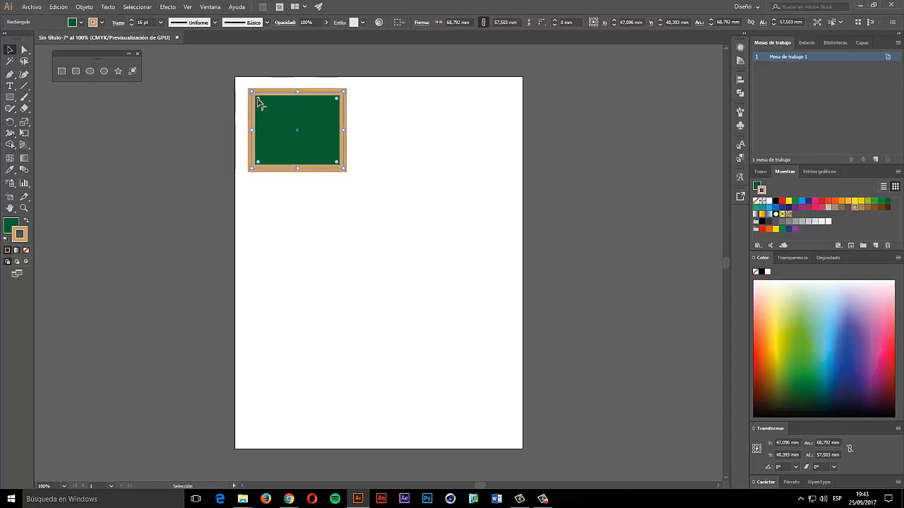
drag(259, 98, 269, 109)
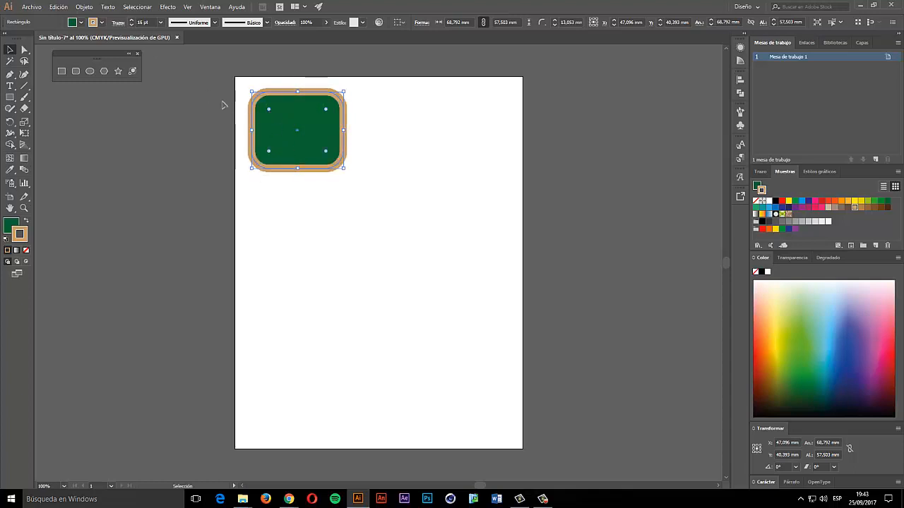
- Try an 18 pt tan border, settle on 4 pt, and zoom to 300%
click(131, 22)
click(132, 22)
click(132, 22)
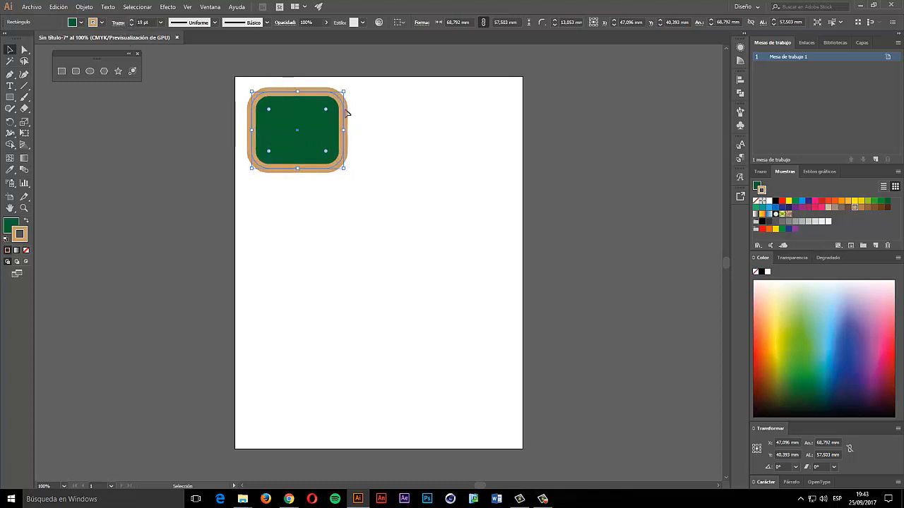
click(131, 25)
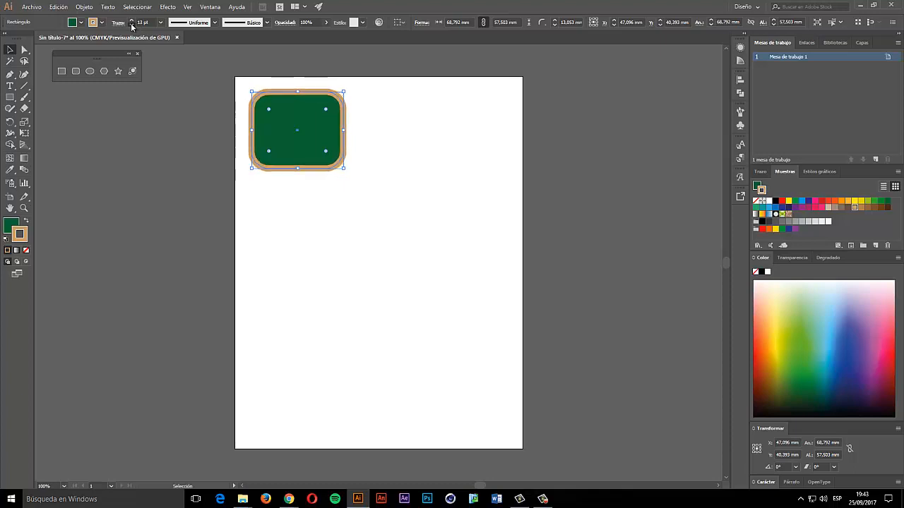
click(132, 24)
click(131, 25)
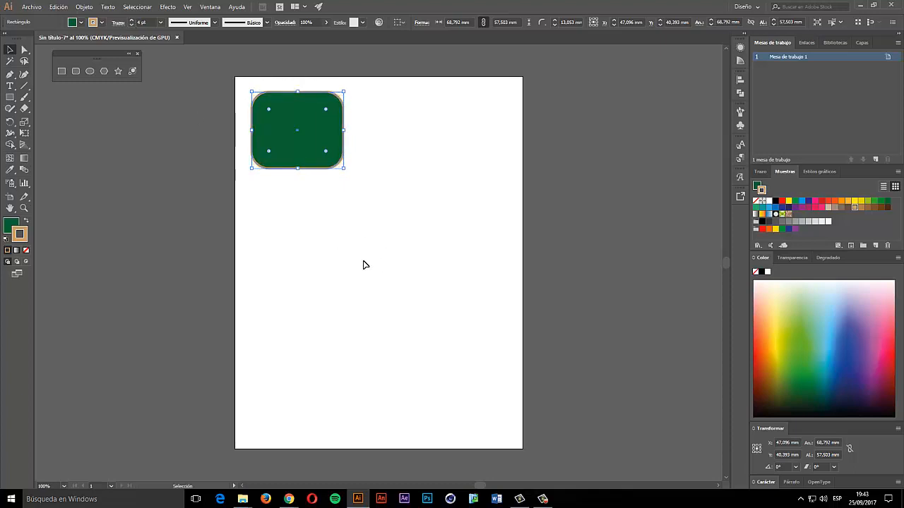
scroll(323, 189, up, 1)
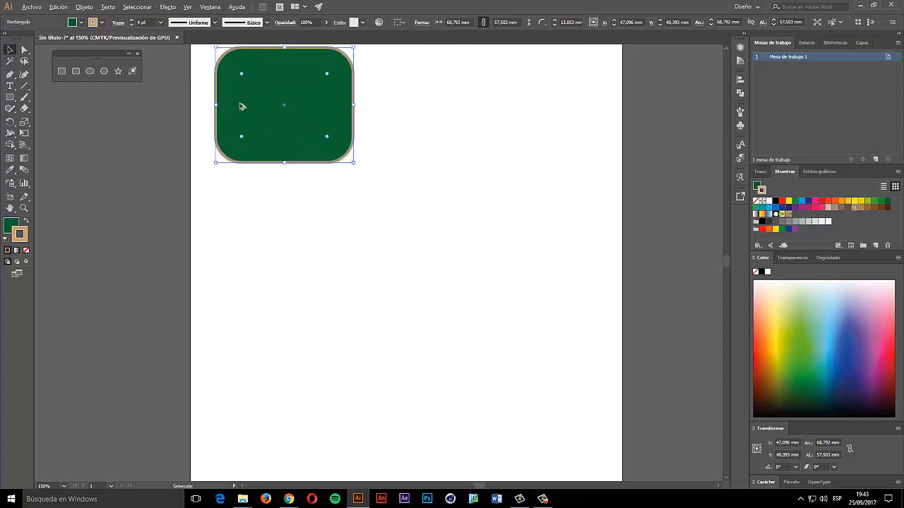
scroll(268, 86, up, 2)
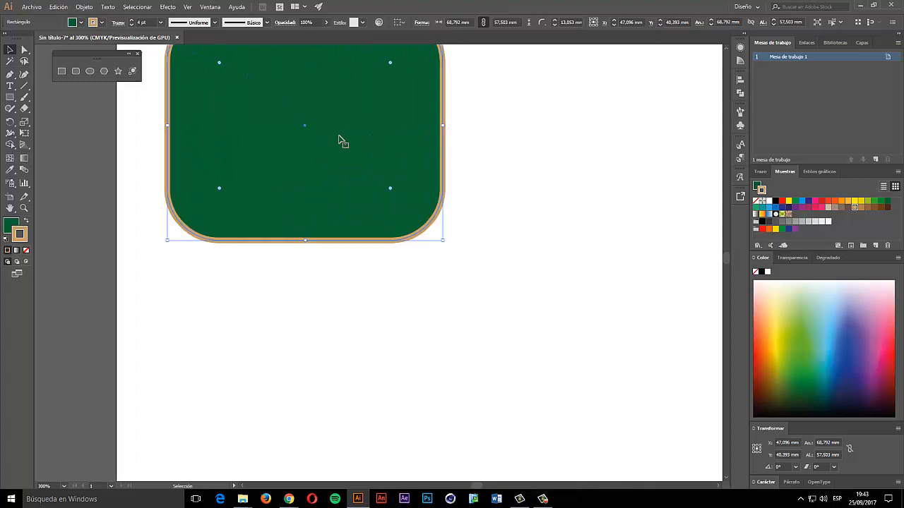
drag(334, 111, 373, 208)
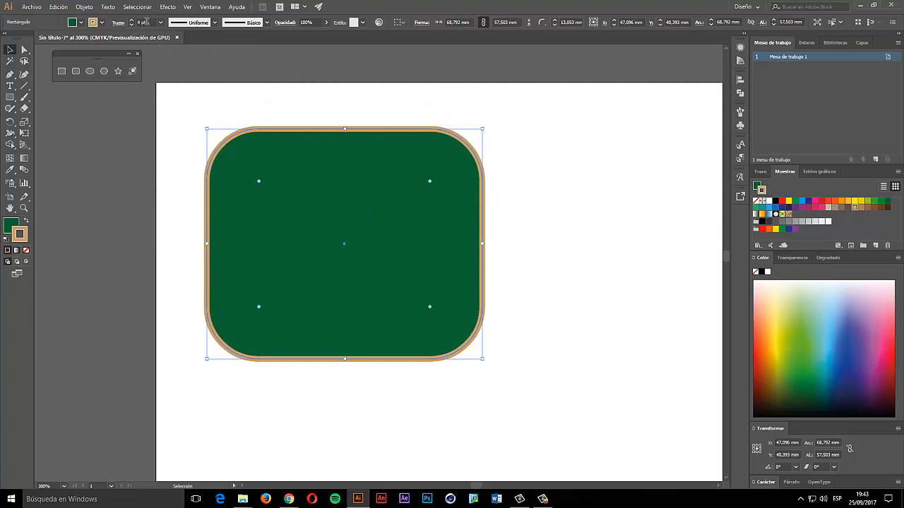
- Apply a tapered width profile to the rounded rectangle's border, then deselect it
click(208, 23)
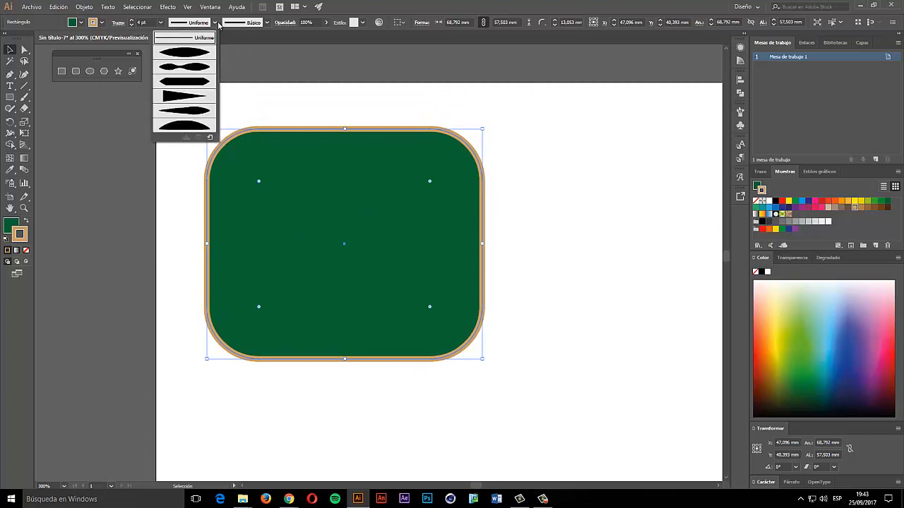
click(199, 53)
click(531, 275)
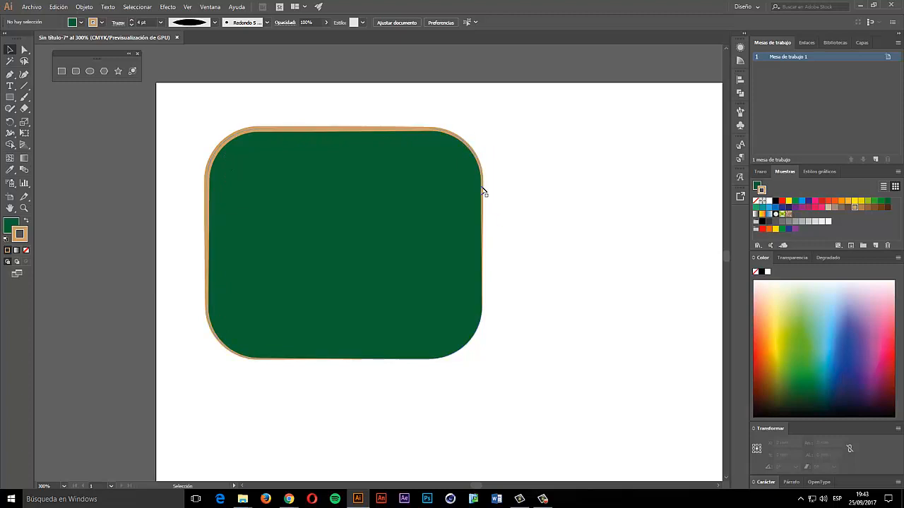
- Preset the thick-middle width profile for new strokes and place the wavy line's first point
click(185, 27)
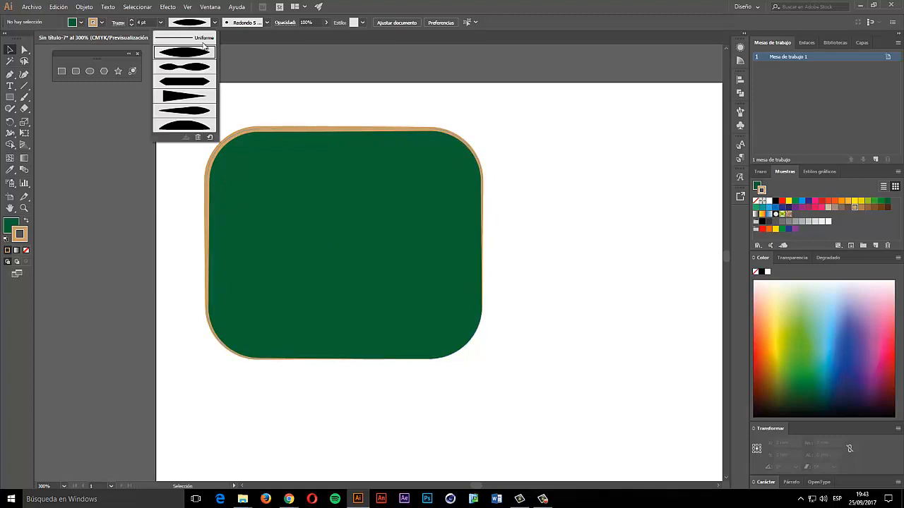
click(201, 71)
click(199, 25)
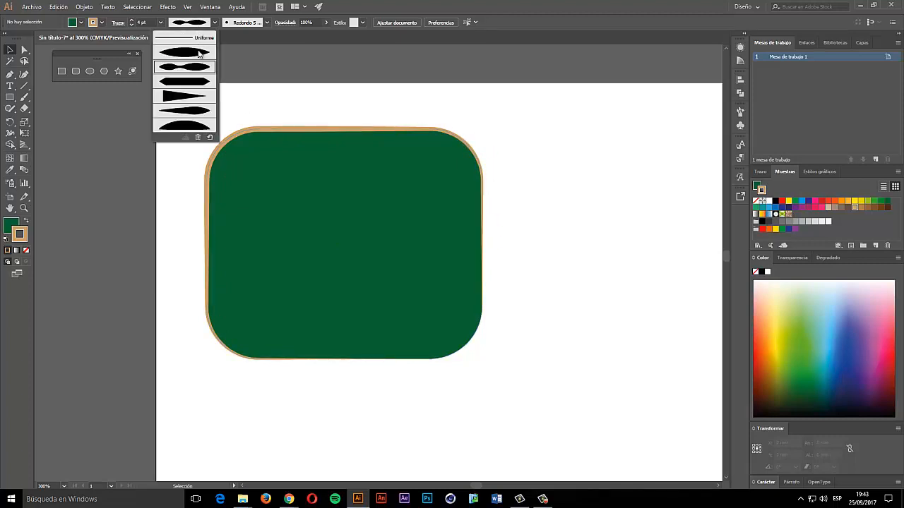
click(192, 94)
click(185, 22)
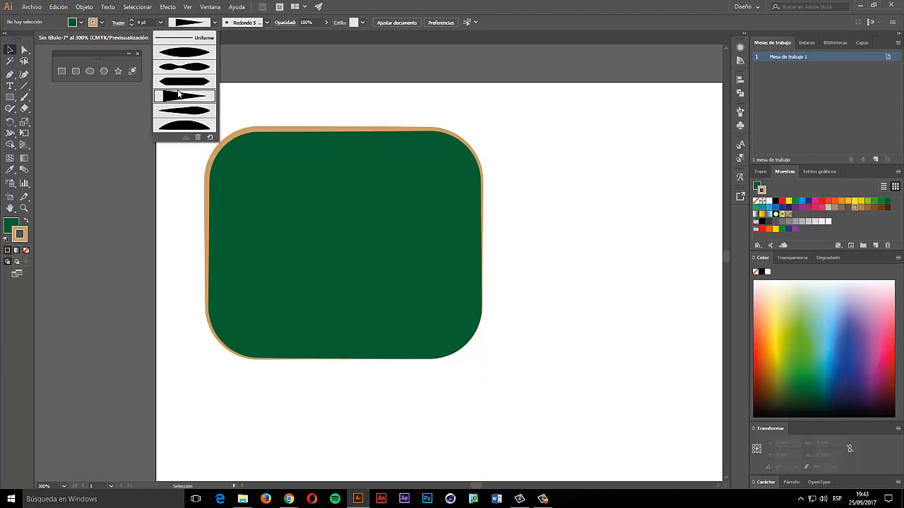
click(183, 115)
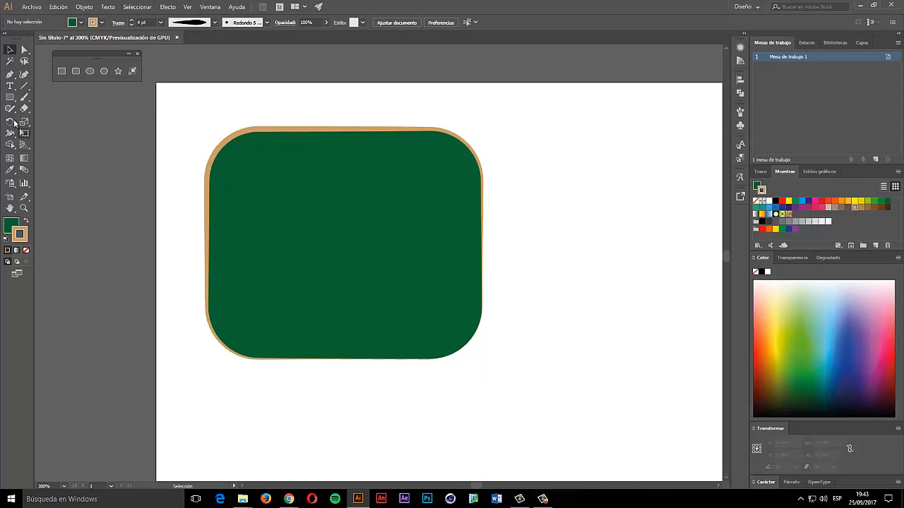
click(10, 74)
- Draw a four-point wavy path above the rectangle with a green stroke and no fill
drag(189, 113, 271, 74)
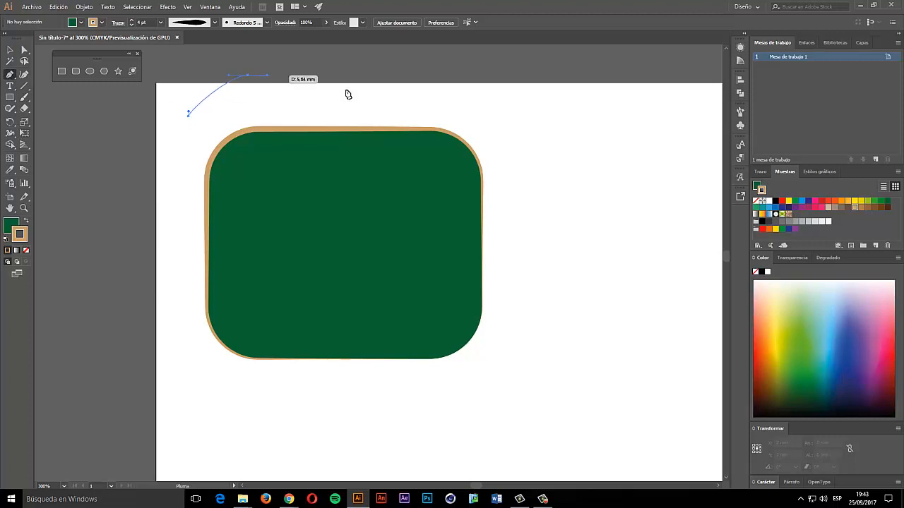
drag(370, 101, 389, 106)
drag(496, 92, 528, 85)
drag(613, 113, 614, 117)
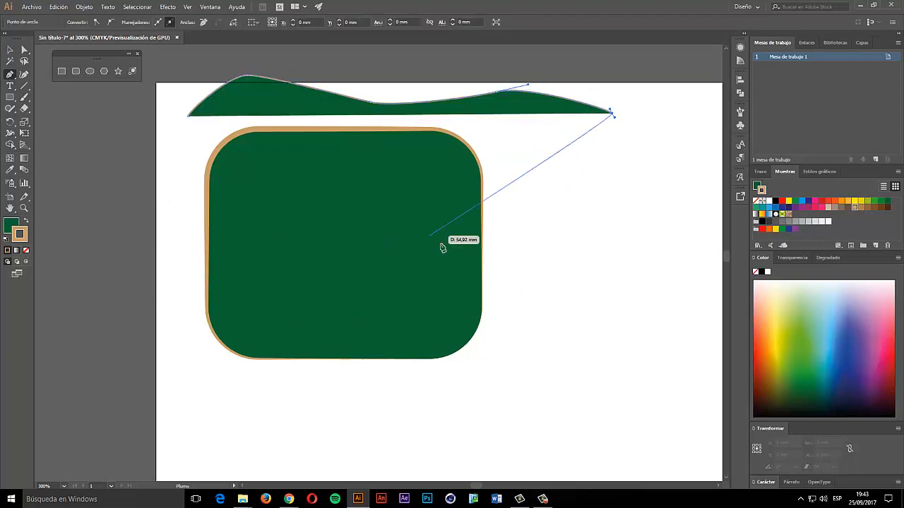
key(Escape)
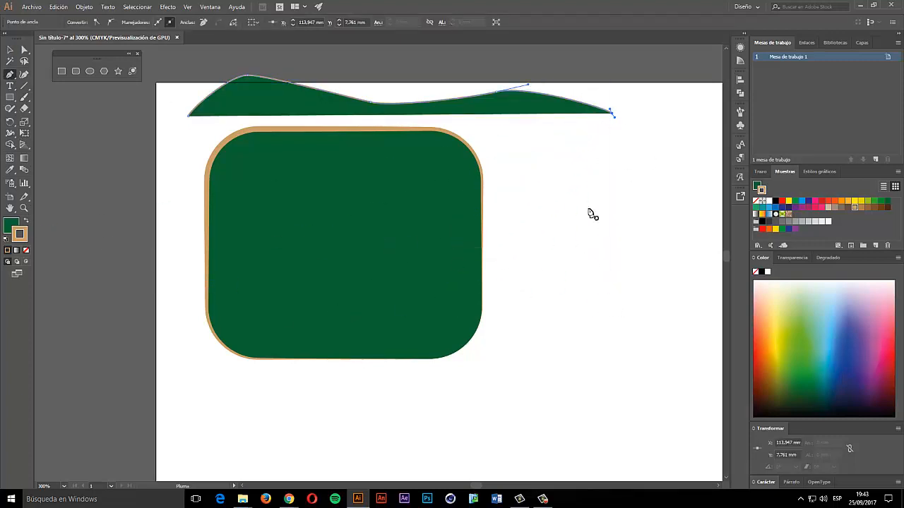
click(24, 251)
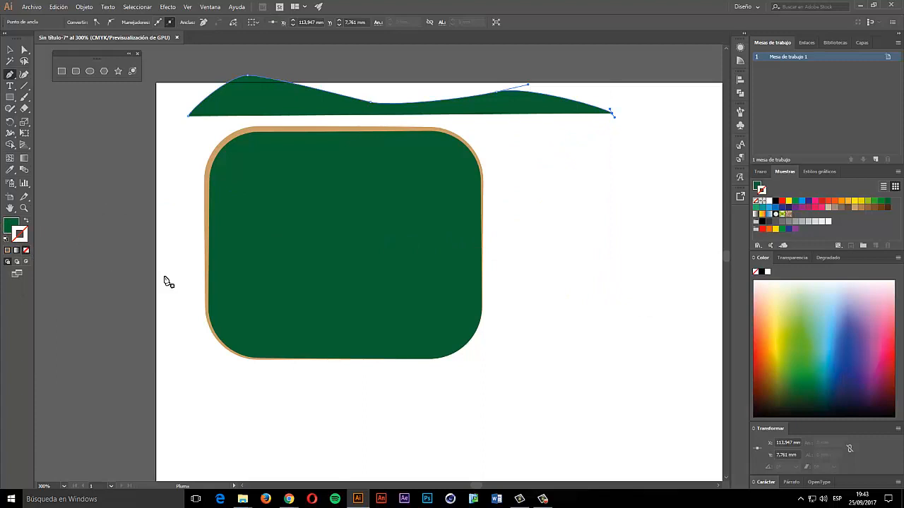
click(26, 221)
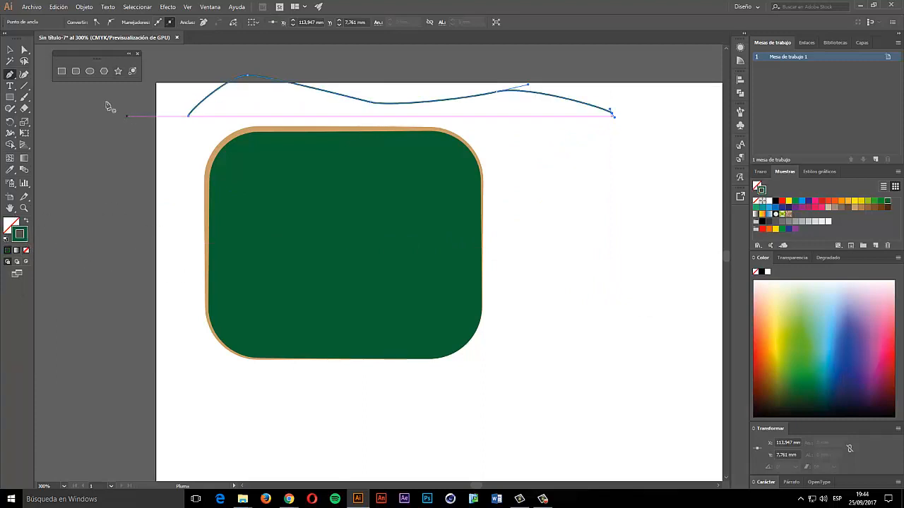
- Give the wavy line a 6 pt stroke and a tapered width profile
click(10, 50)
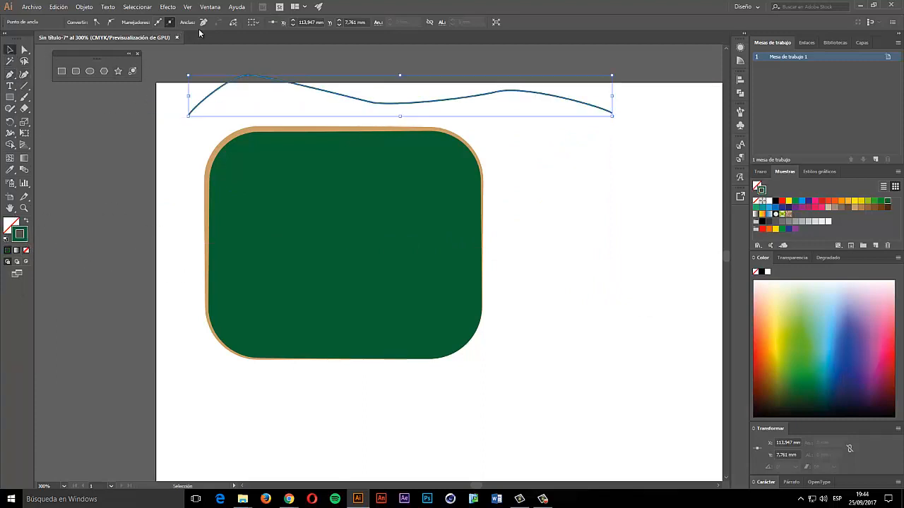
click(219, 88)
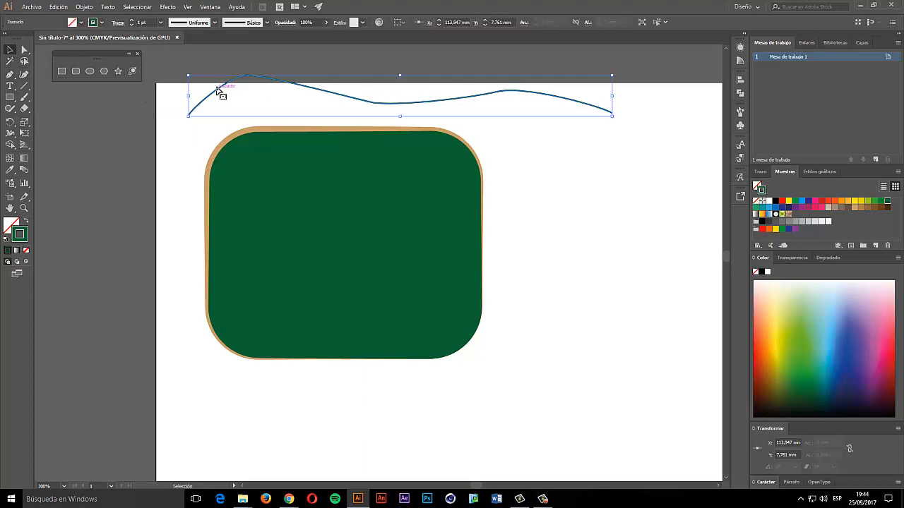
click(132, 21)
click(132, 21)
click(131, 20)
click(131, 21)
click(132, 20)
click(215, 22)
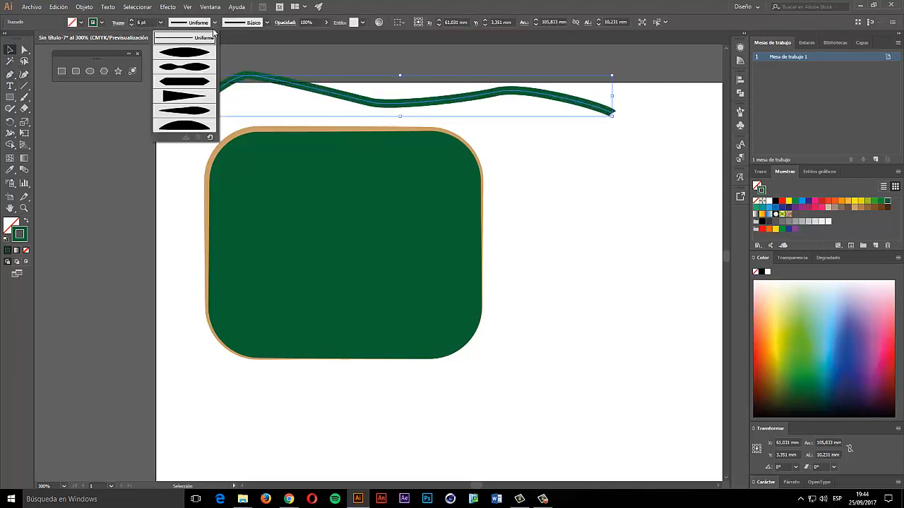
click(194, 61)
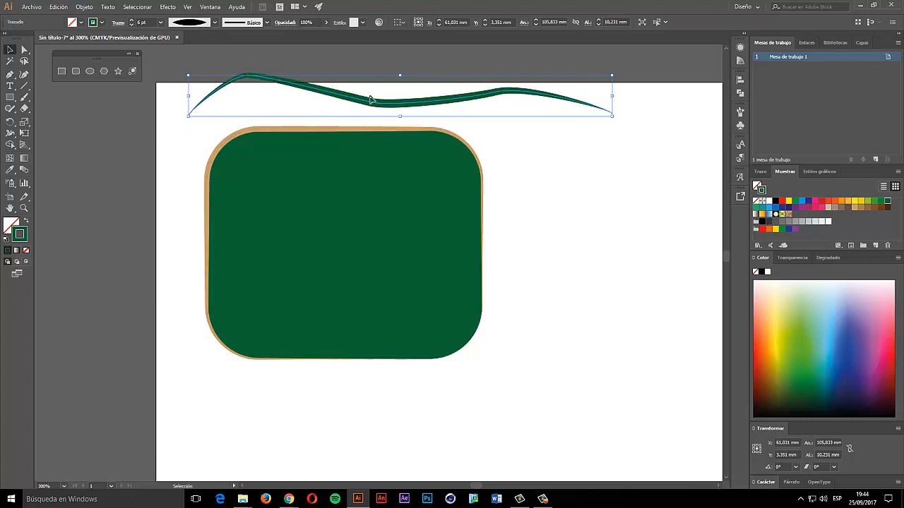
- Try two different width profiles on the wavy green stroke
click(214, 22)
click(196, 88)
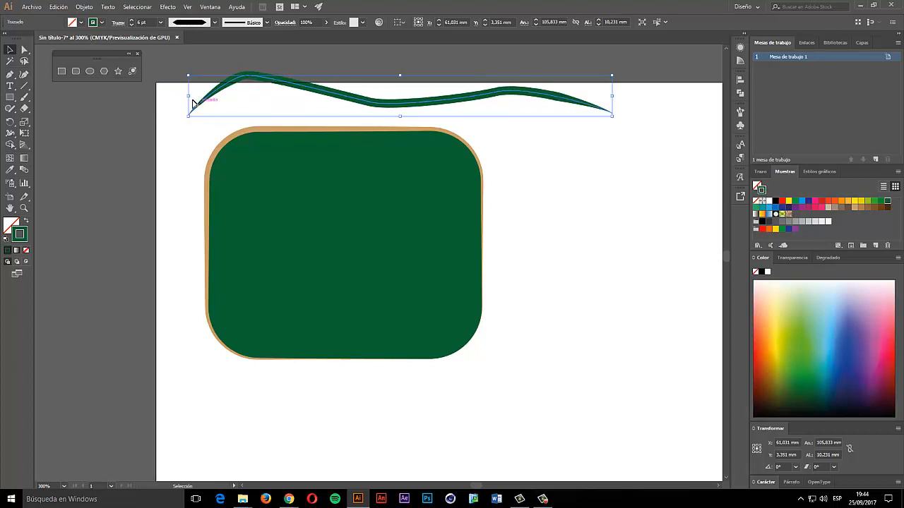
click(187, 22)
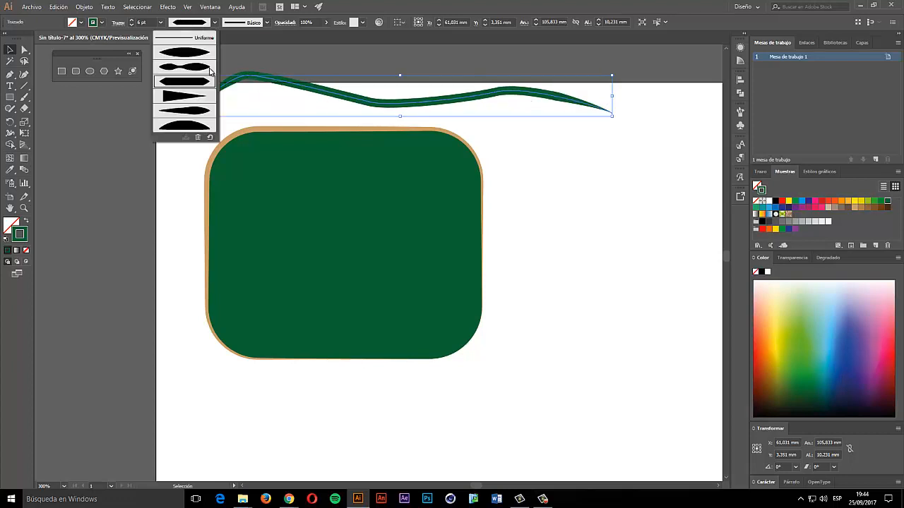
click(205, 70)
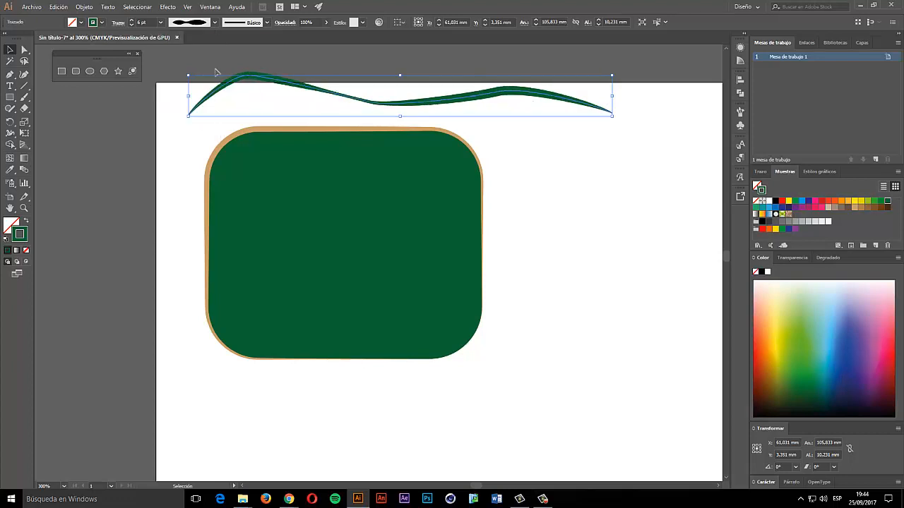
- Apply one more width profile, then delete the wave and select the rounded rectangle
click(196, 26)
click(192, 115)
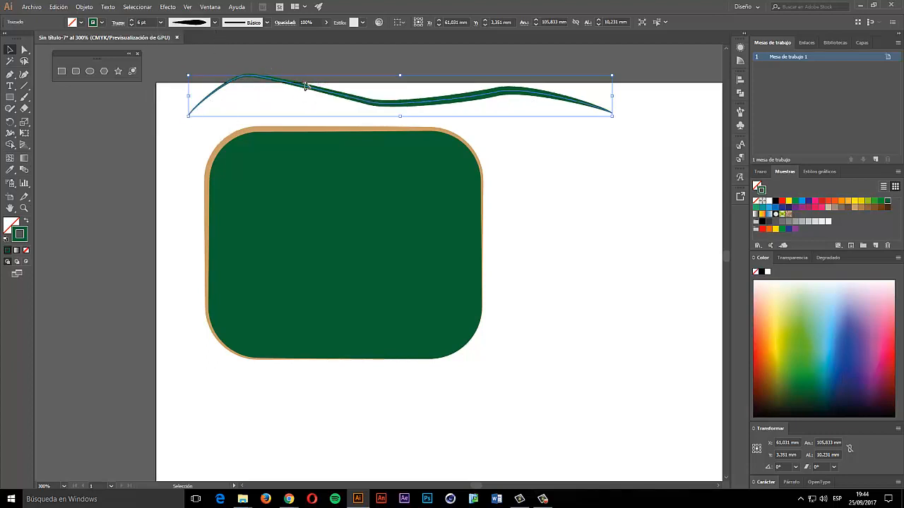
key(Delete)
click(262, 130)
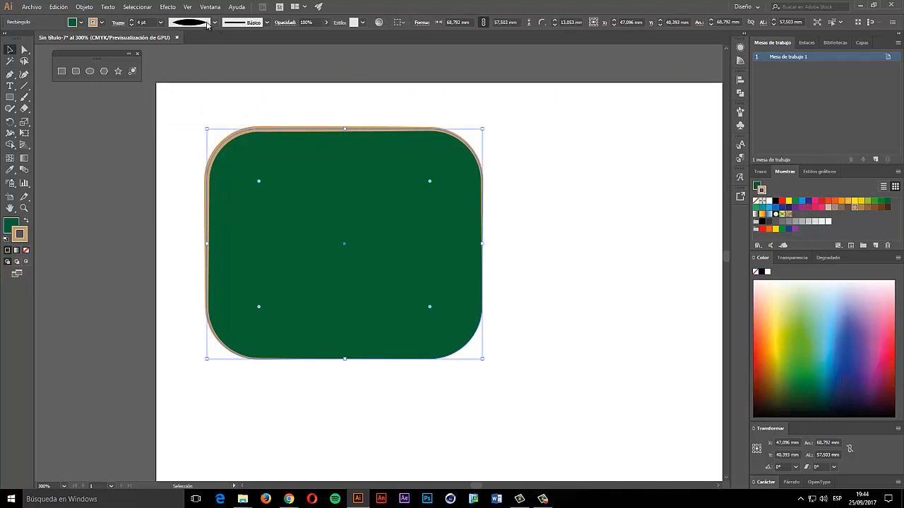
- Make the border Uniforme width and try charcoal and Divisor brushes before settling on denim
click(211, 23)
click(190, 40)
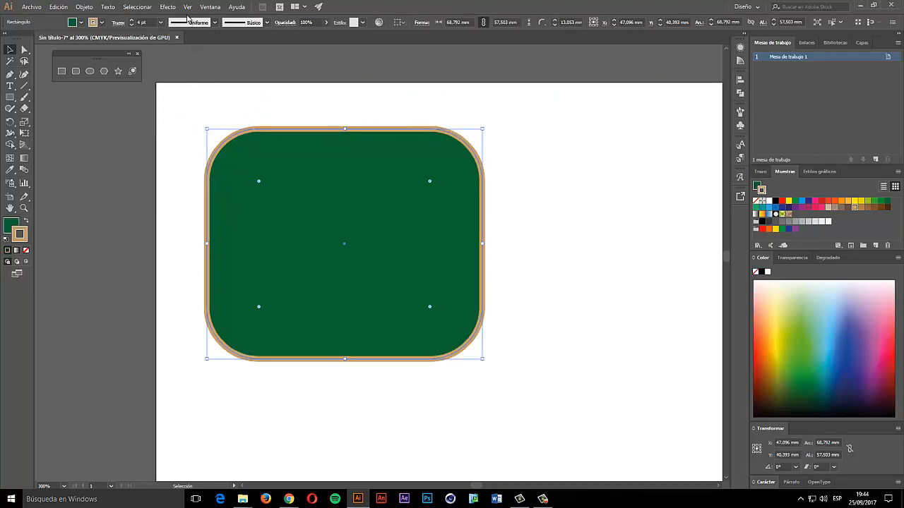
click(251, 25)
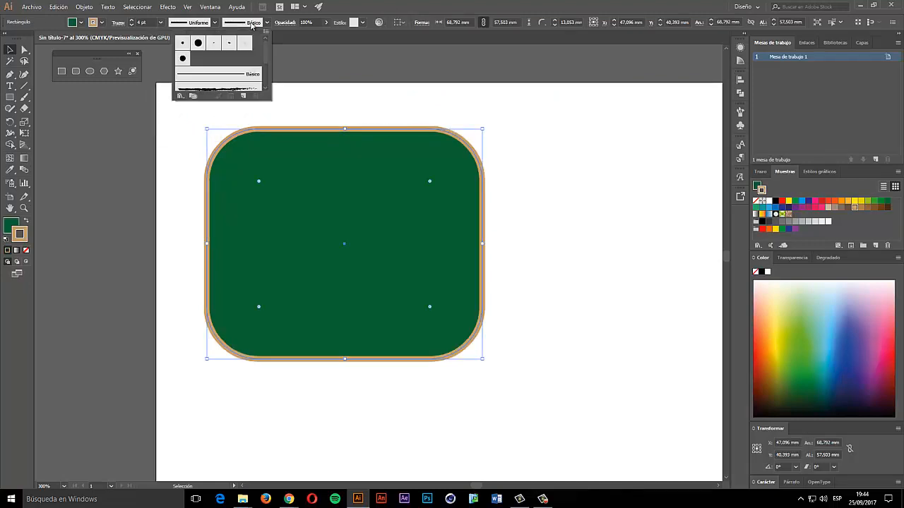
scroll(233, 69, down, 2)
click(233, 62)
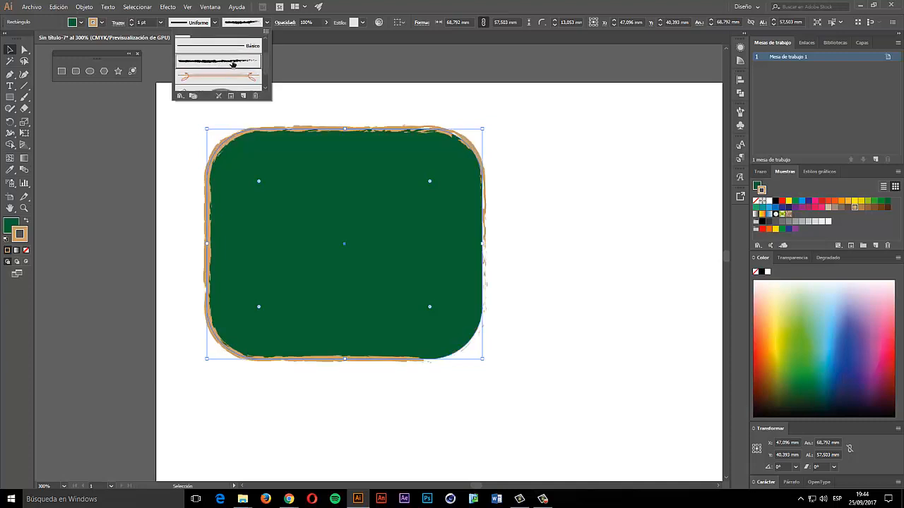
click(226, 76)
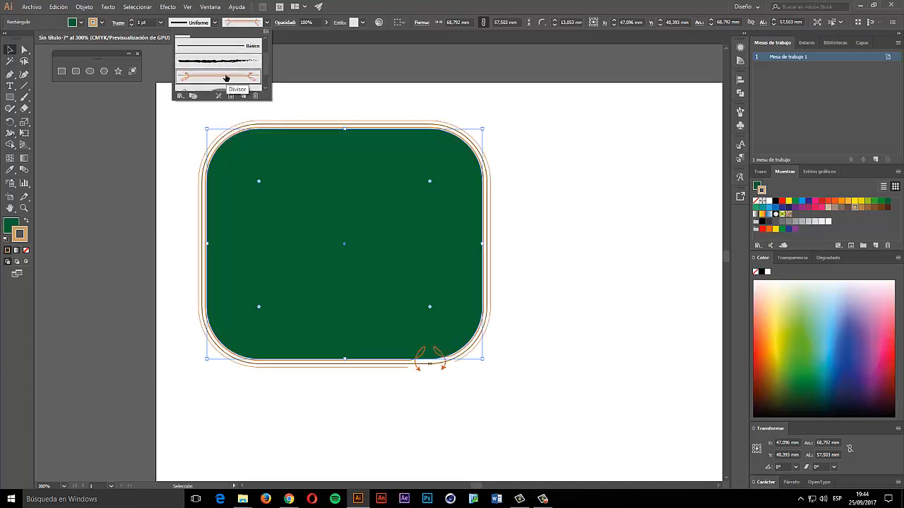
scroll(228, 67, down, 2)
click(221, 82)
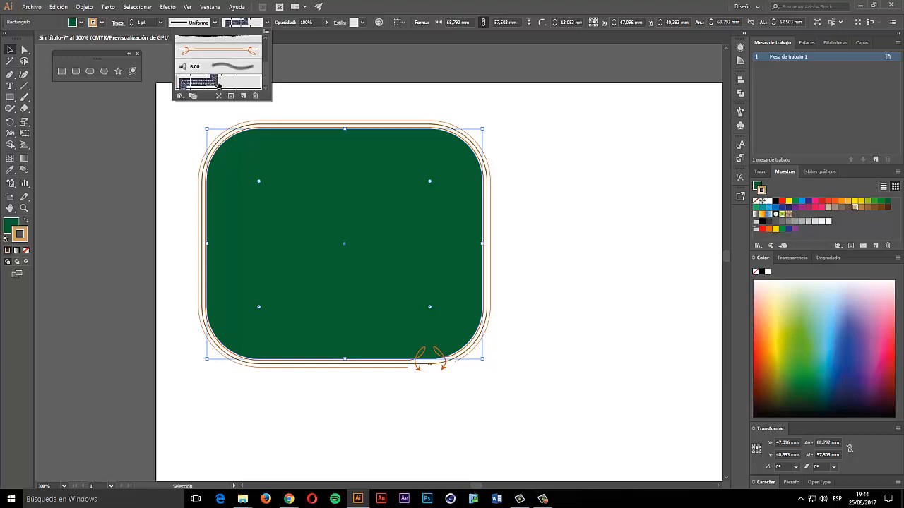
- Bring up the Brush Libraries menu to reach the Artístico sets
click(193, 96)
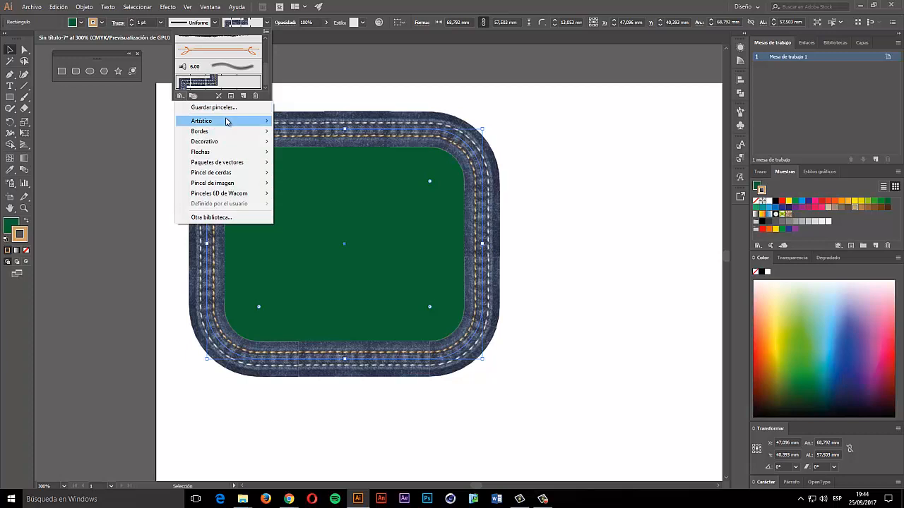
click(181, 101)
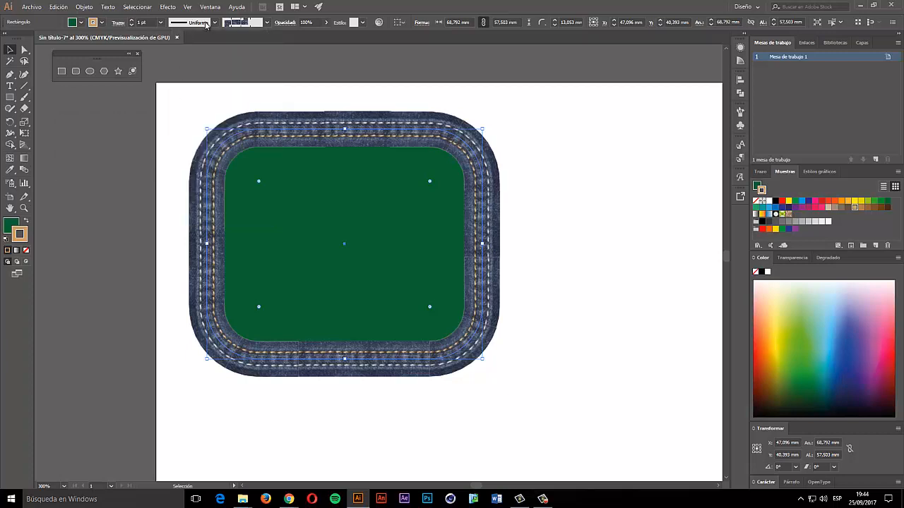
click(259, 24)
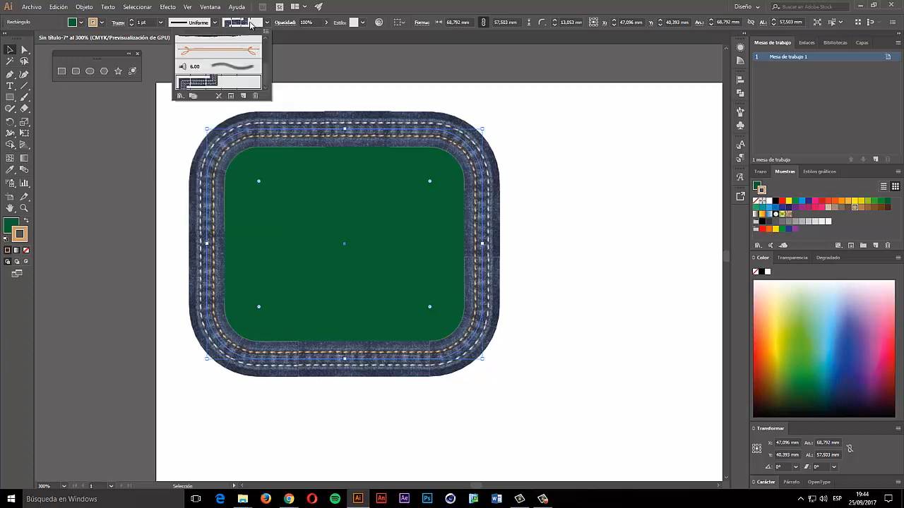
click(181, 99)
- Load Artístico_Caligráfico and try its calligraphic brushes, ending on the 10 pt round brush
mouse_move(206, 124)
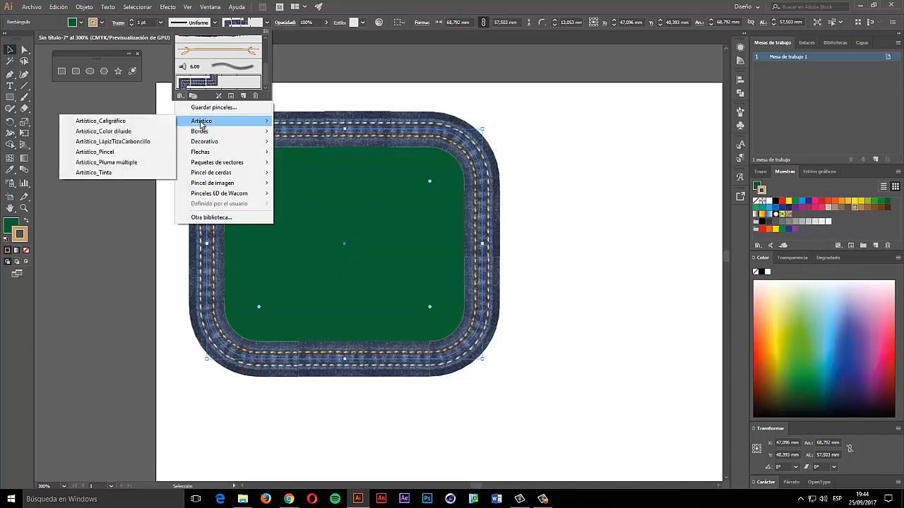
click(131, 122)
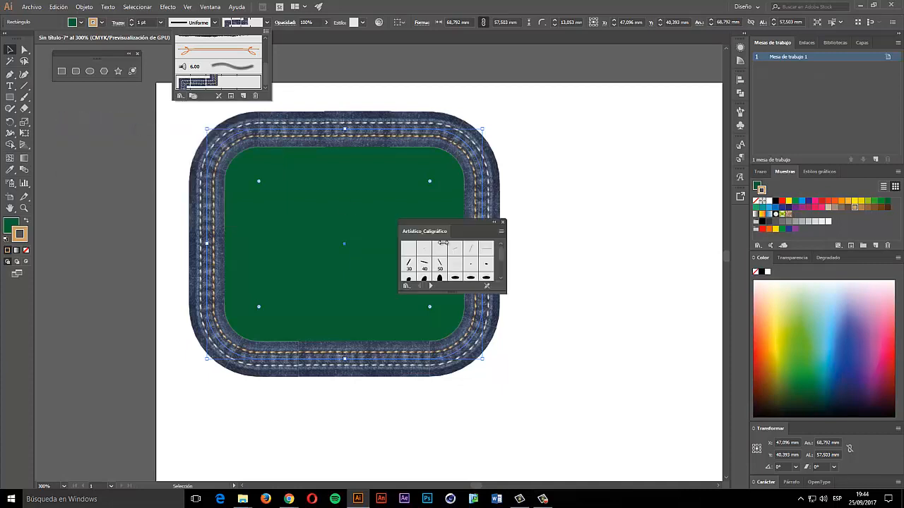
click(441, 278)
click(467, 264)
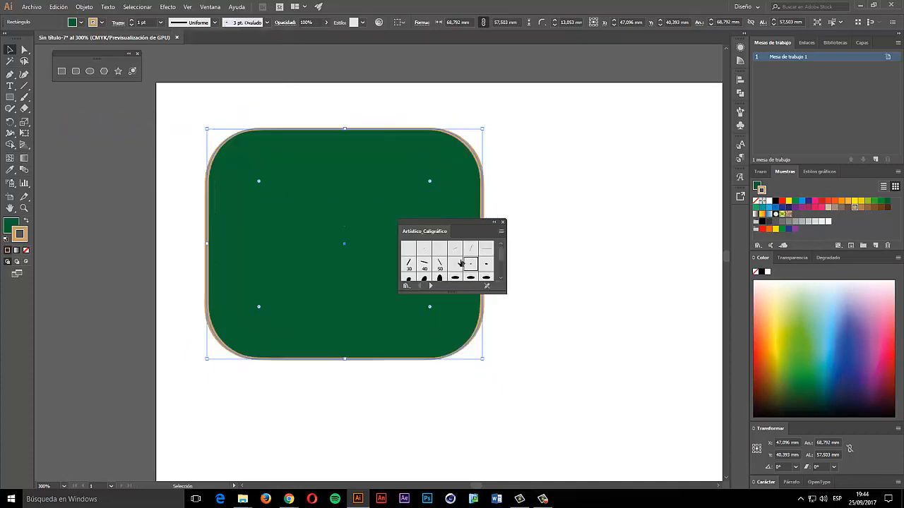
click(469, 252)
click(456, 251)
click(426, 264)
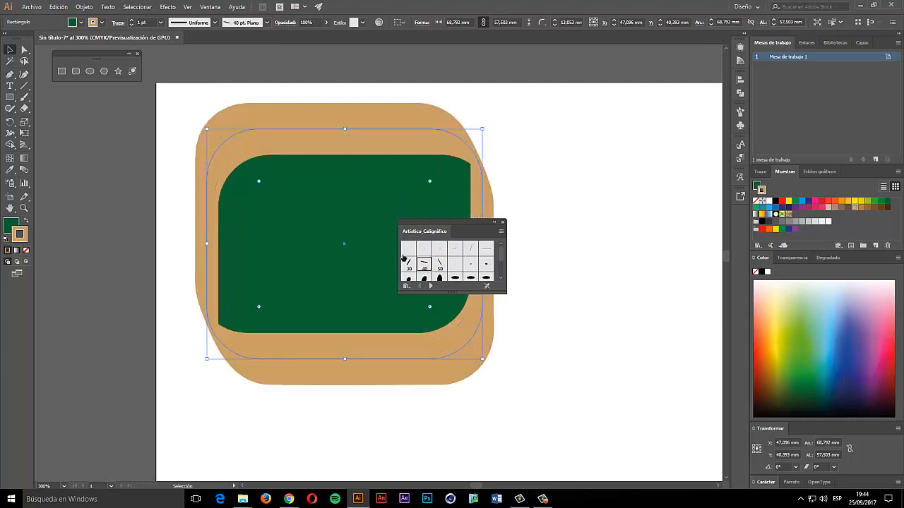
click(410, 250)
click(441, 276)
click(484, 265)
scroll(485, 269, down, 3)
click(455, 260)
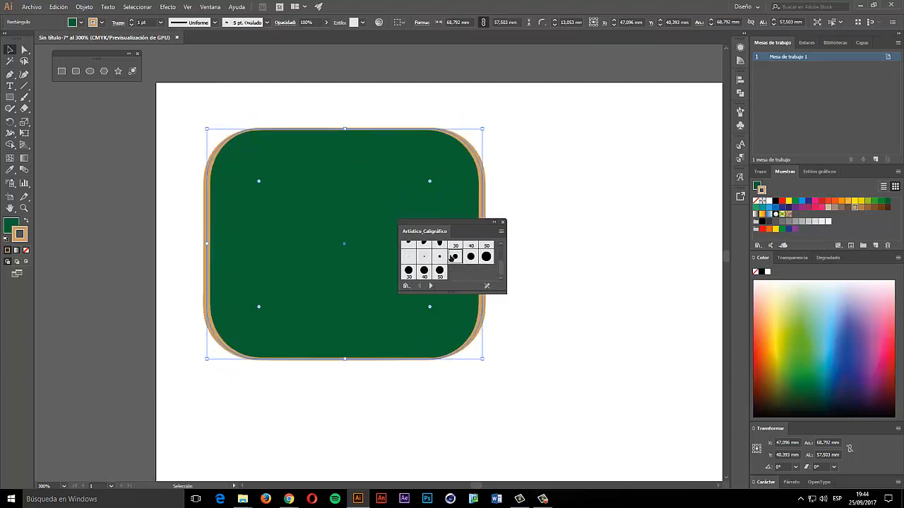
- Load Decorativo_Dispersión, try the octagon and Corazones scatter brushes, and reposition the panel
click(406, 286)
mouse_move(461, 325)
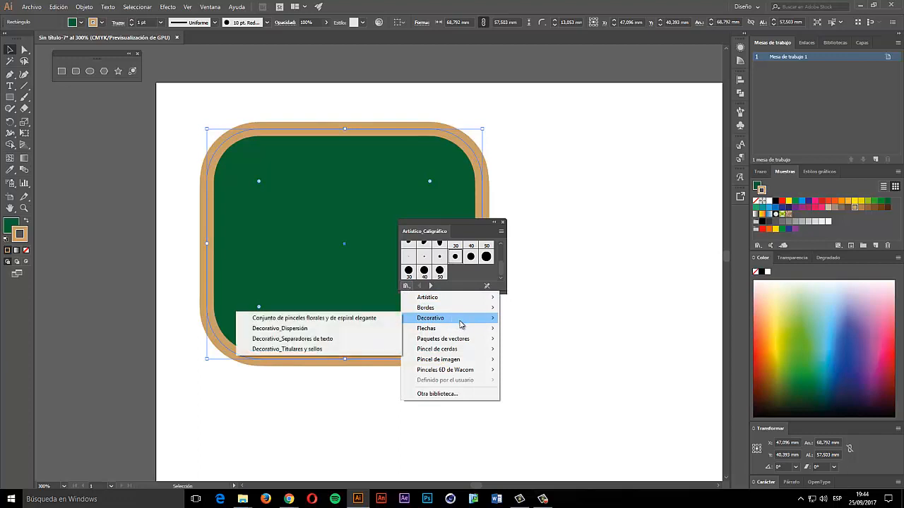
click(358, 330)
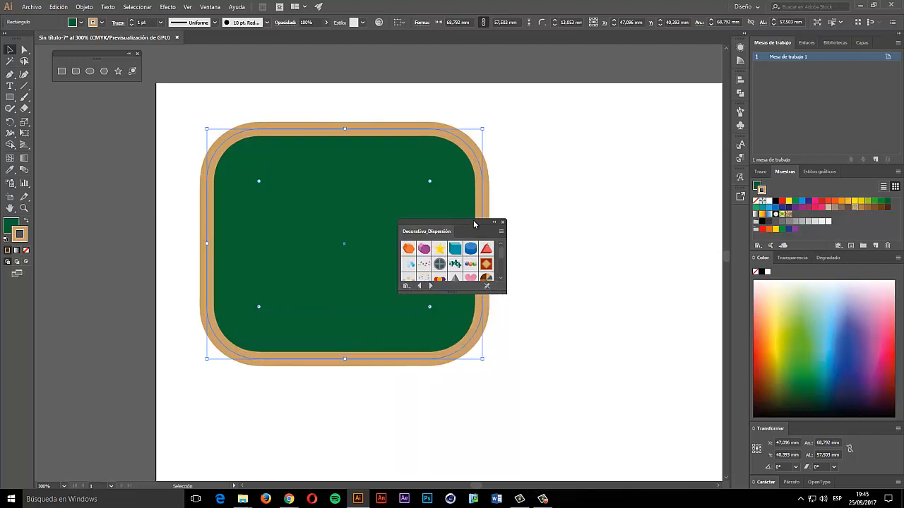
drag(474, 224, 550, 105)
click(501, 130)
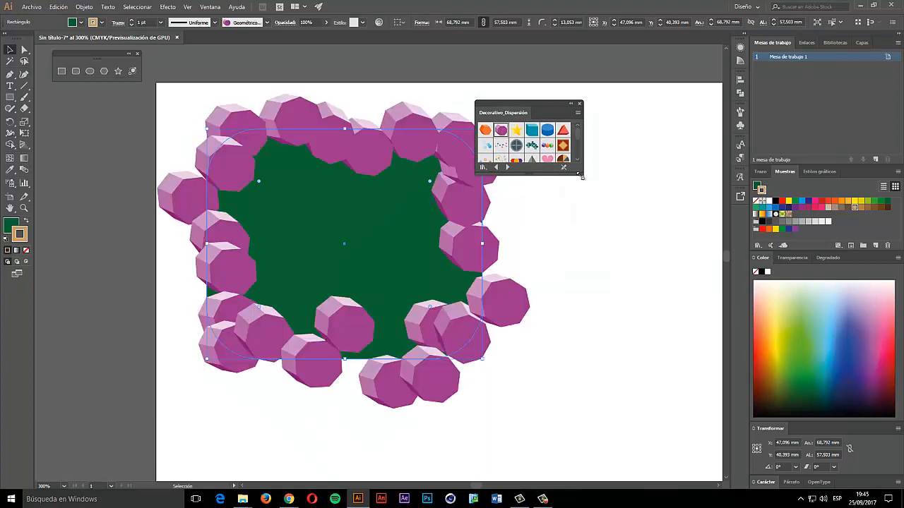
click(583, 182)
drag(583, 174, 624, 183)
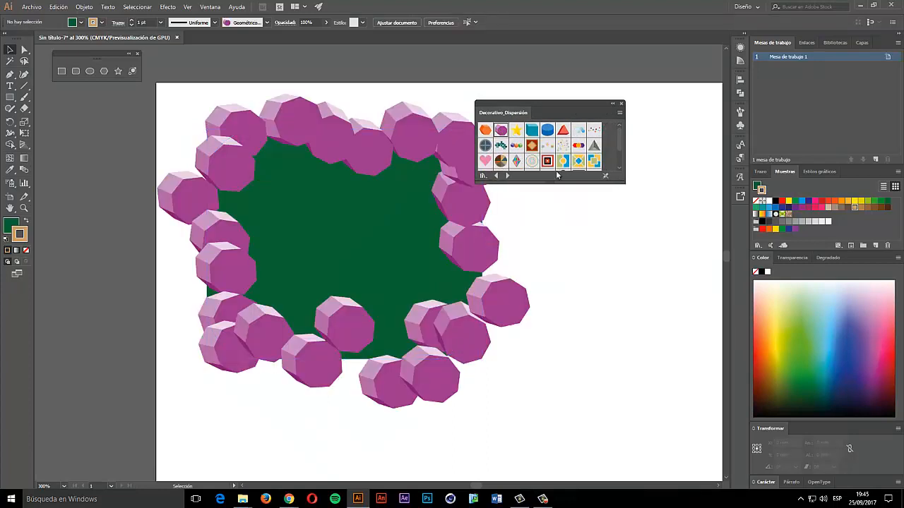
click(485, 161)
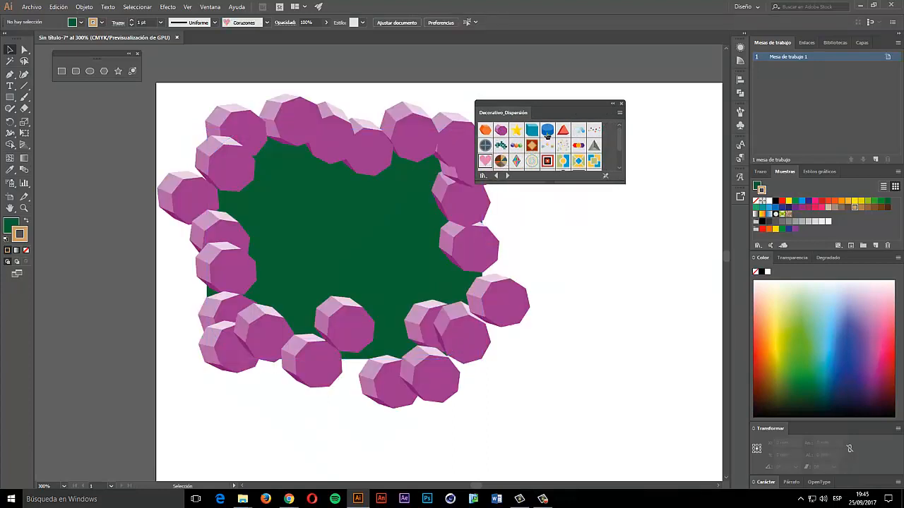
click(563, 131)
drag(562, 132, 598, 115)
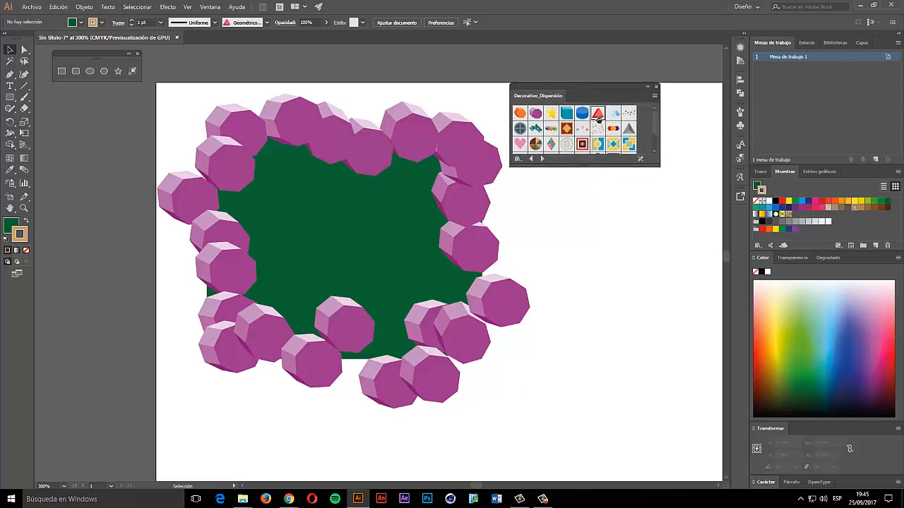
- Cycle the border through diamonds, rings, sparkles, sunbursts and stars, ending on Cuadrados pequeños
click(242, 23)
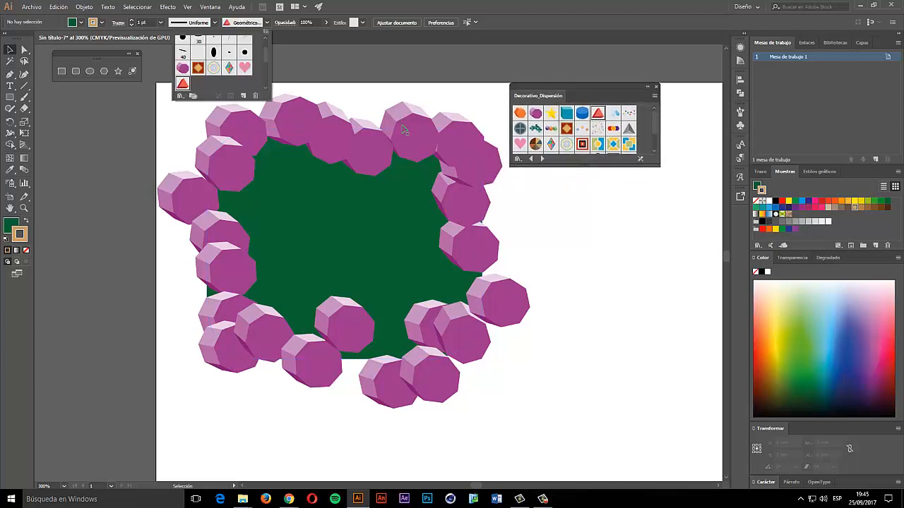
click(307, 137)
click(362, 174)
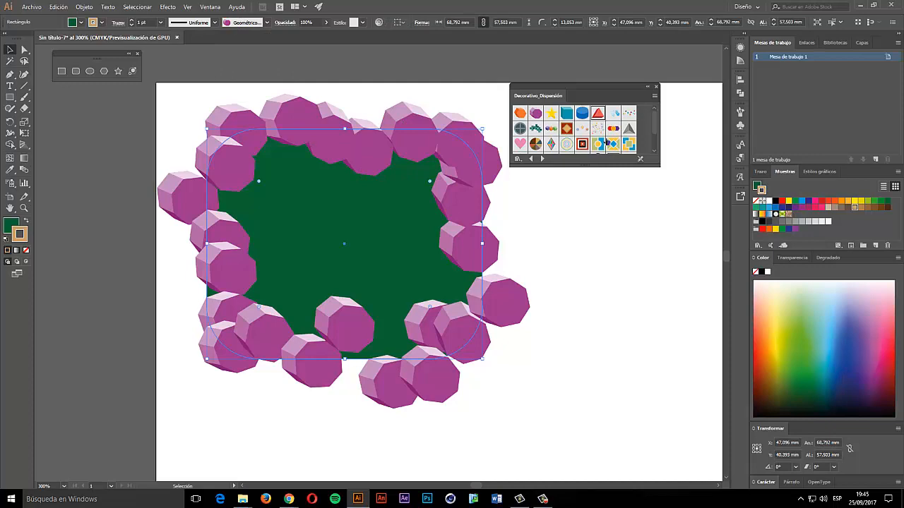
click(567, 128)
click(566, 144)
click(597, 144)
scroll(598, 147, down, 1)
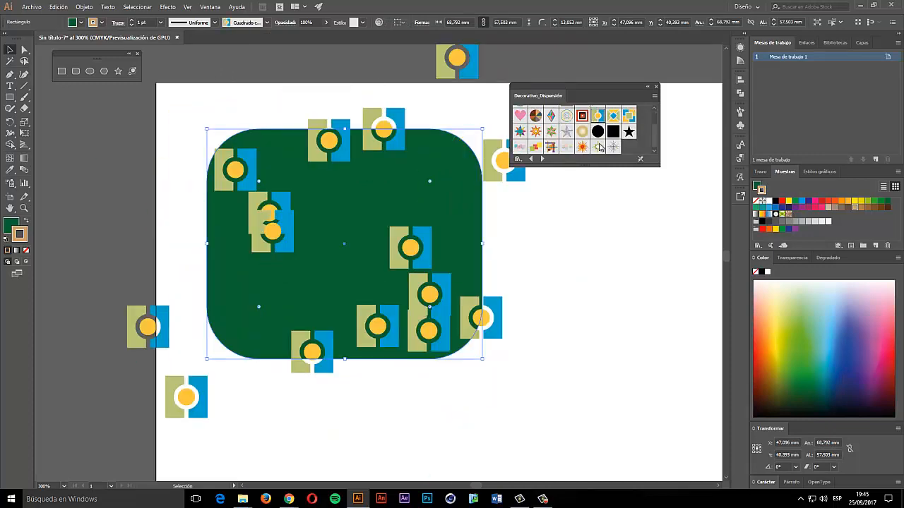
click(597, 147)
click(582, 147)
click(549, 147)
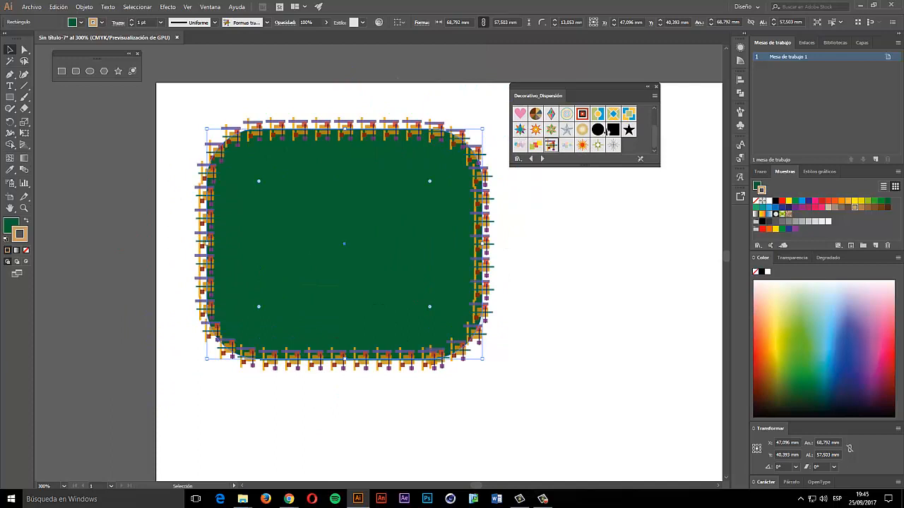
click(628, 129)
click(611, 130)
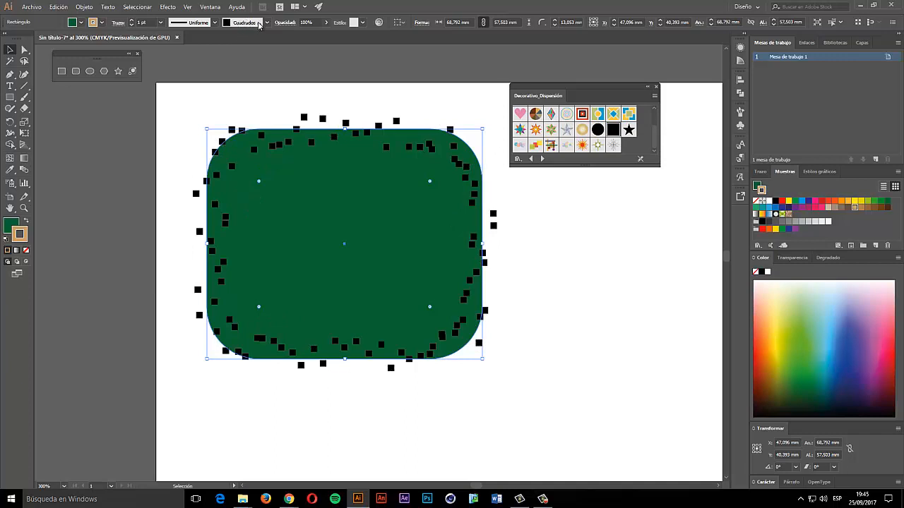
click(518, 159)
mouse_move(581, 236)
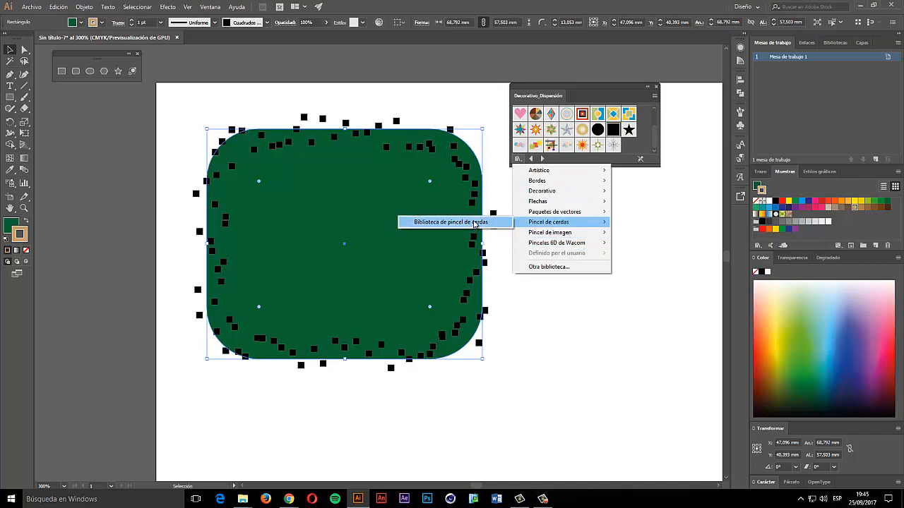
- Try several bristle brushes on the outline, including the 2.00 and 3.00 sizes
click(474, 224)
click(581, 115)
click(579, 128)
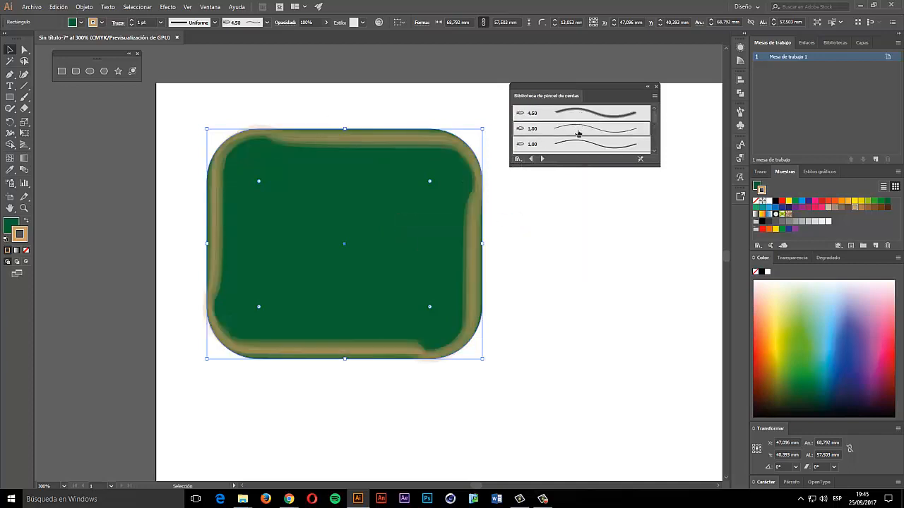
click(578, 145)
scroll(575, 147, down, 2)
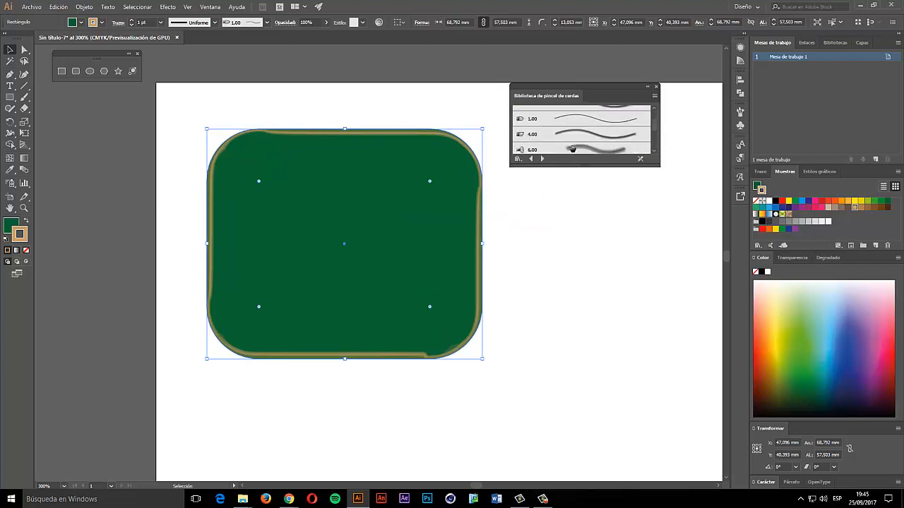
scroll(573, 147, down, 2)
click(572, 145)
scroll(575, 147, down, 1)
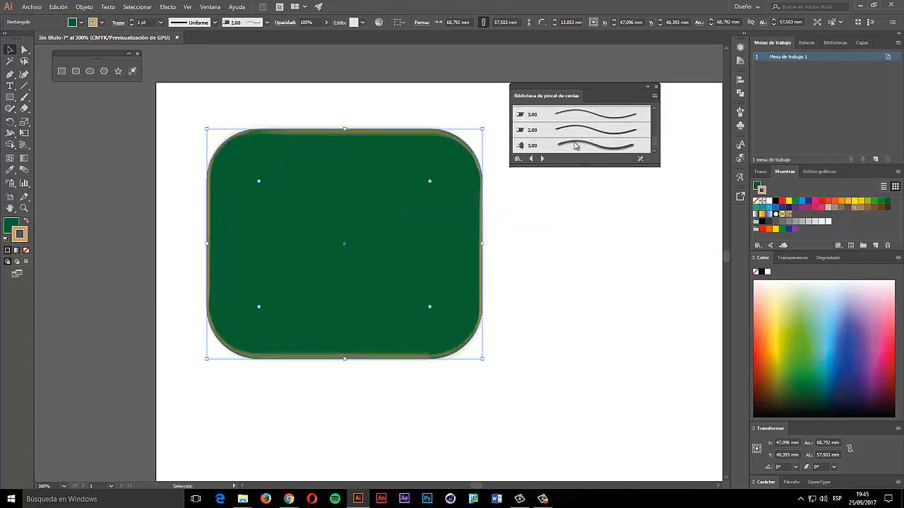
click(573, 147)
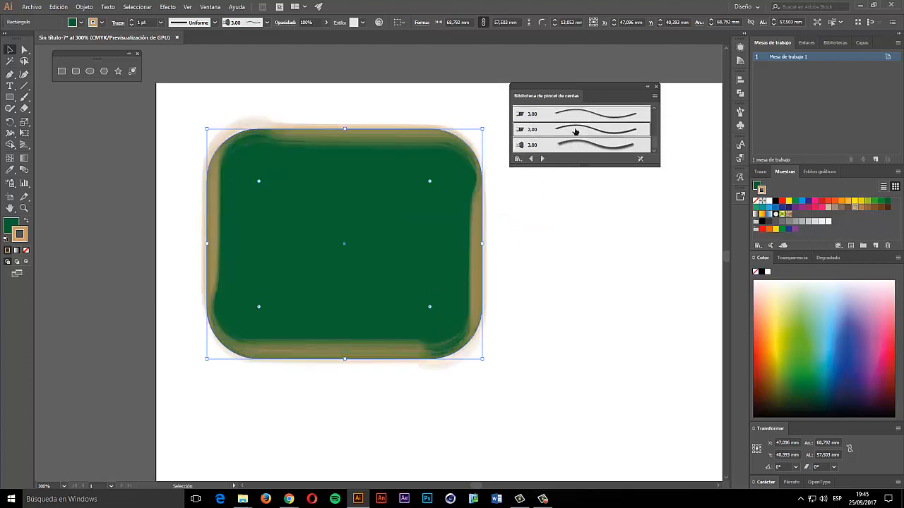
click(575, 132)
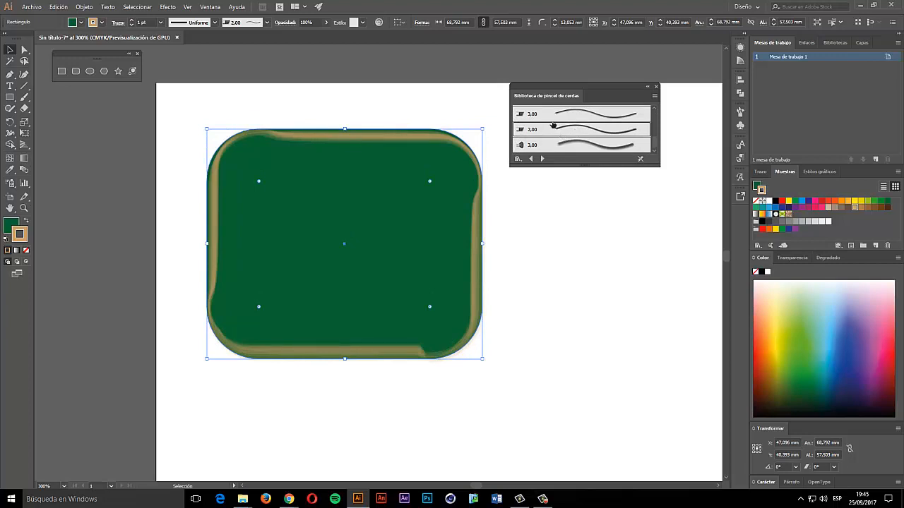
click(569, 113)
- Close the bristle library and give the outline the smooth Redondo round brush
click(655, 86)
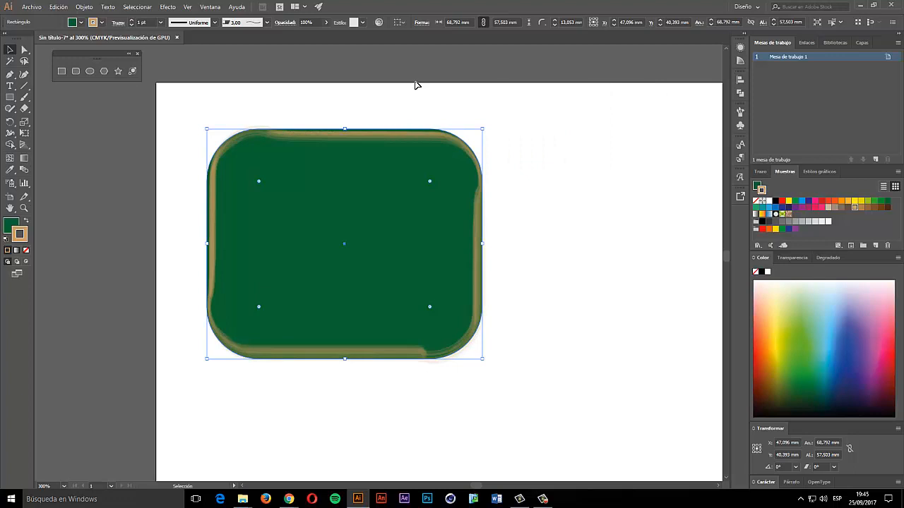
click(249, 23)
scroll(253, 84, up, 4)
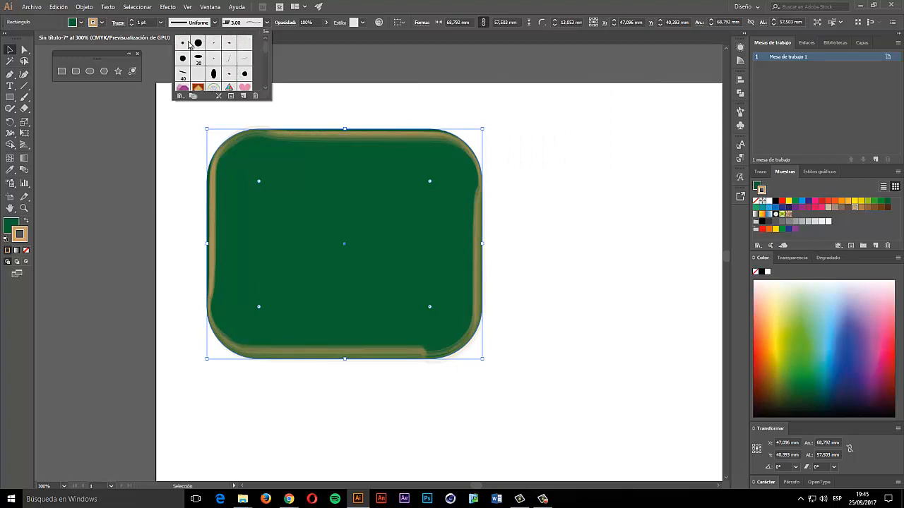
click(183, 43)
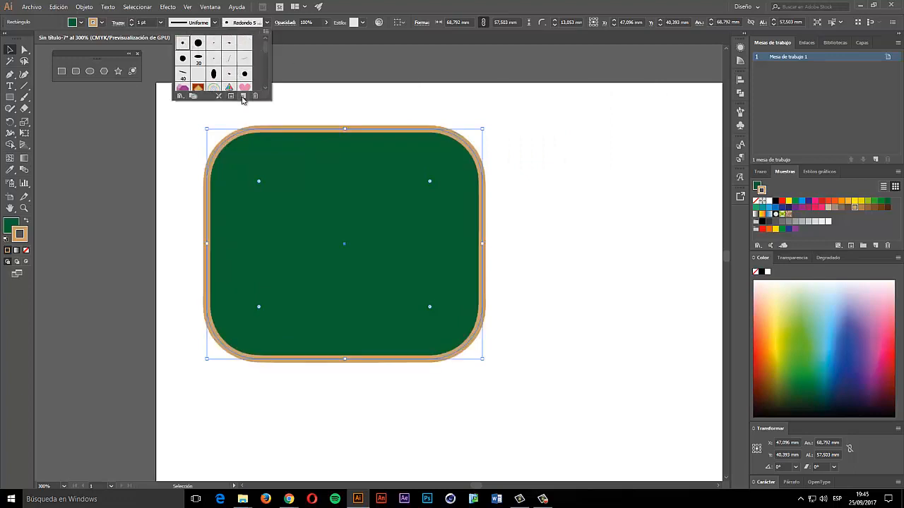
- Lower the rounded rectangle's opacity to 56%
click(319, 54)
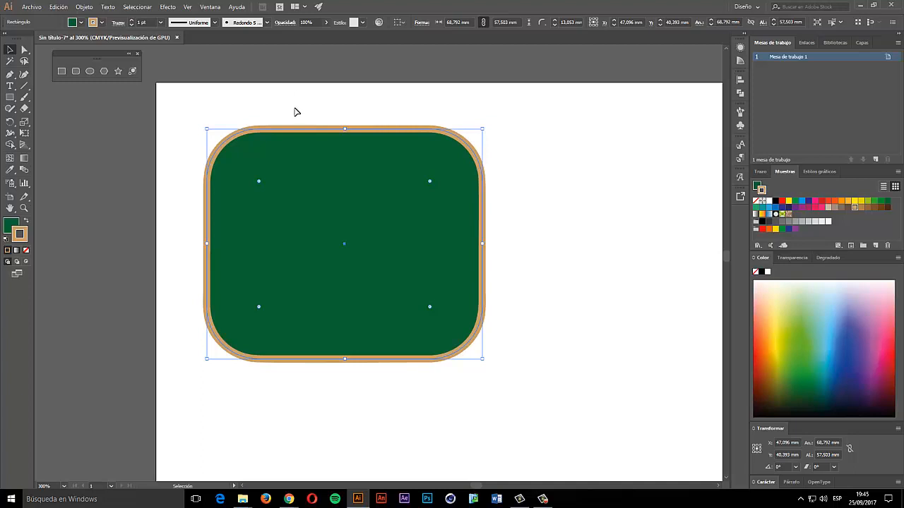
click(326, 22)
drag(325, 34, 309, 35)
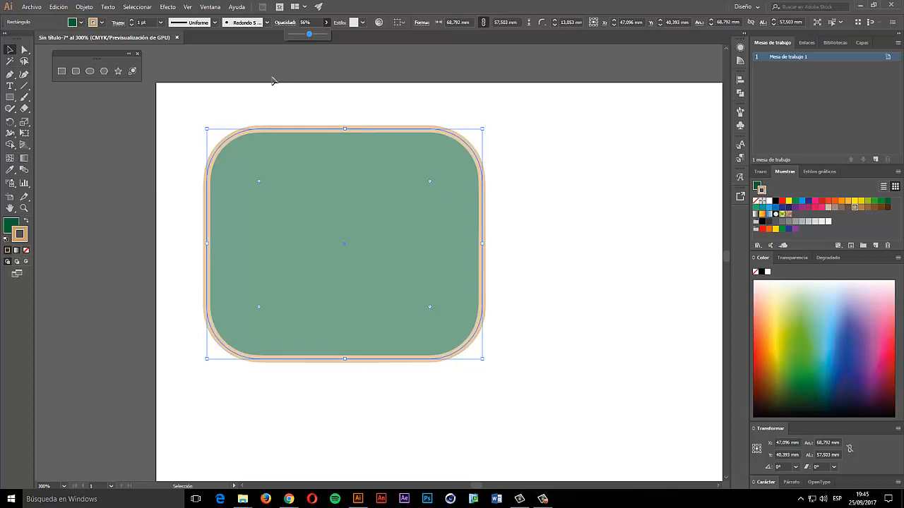
- Set the stroke to None and draw a rectangle overlapping the rounded one
click(10, 98)
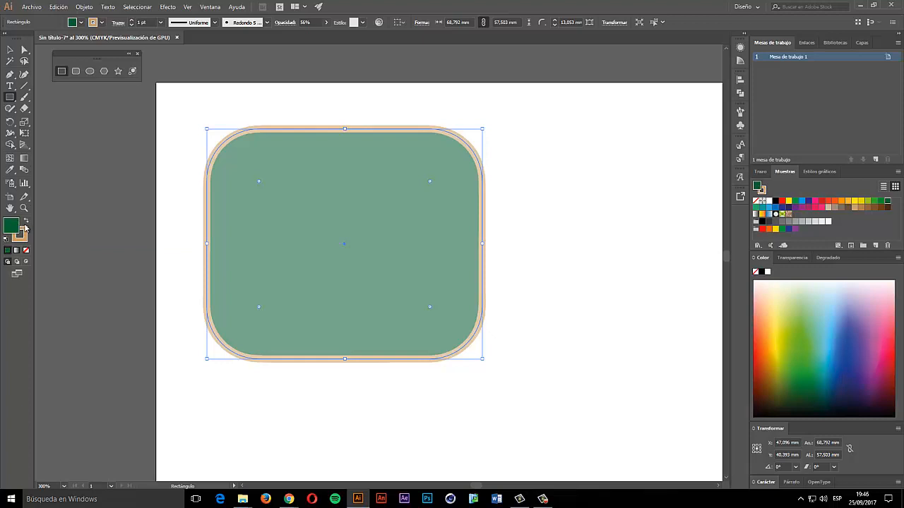
click(26, 250)
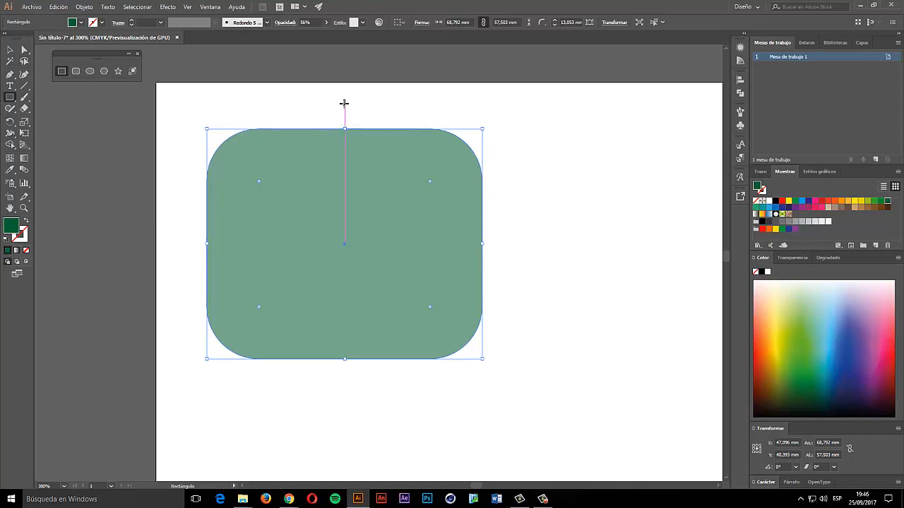
drag(345, 104, 581, 257)
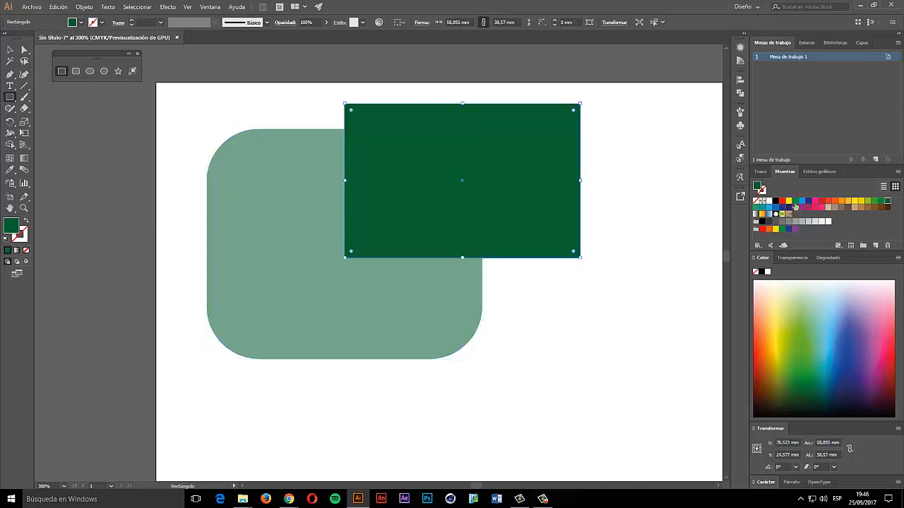
- Fill the new rectangle yellow at 18% opacity and draw an ellipse over the lower-left corner
click(789, 202)
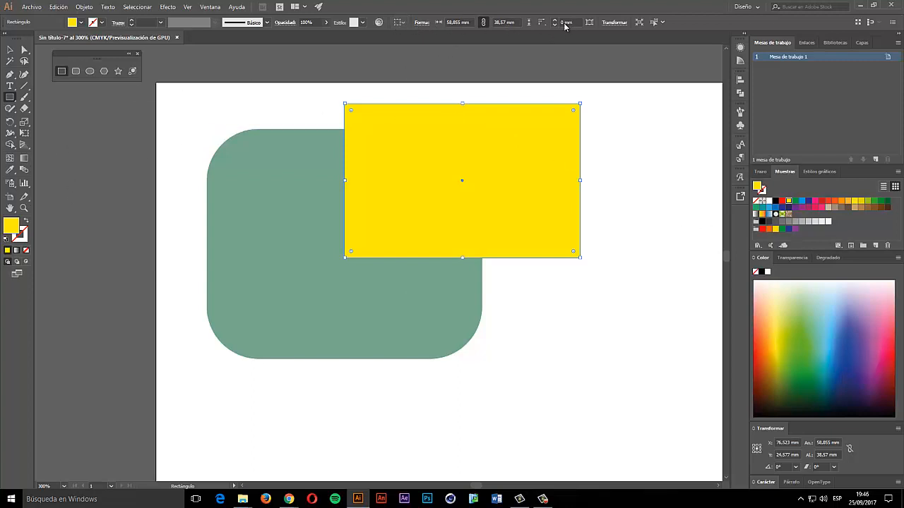
click(14, 50)
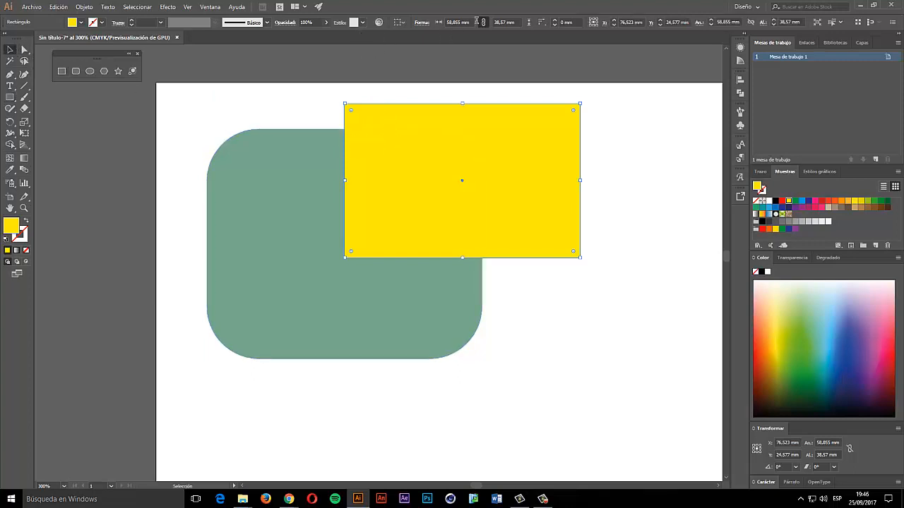
click(325, 23)
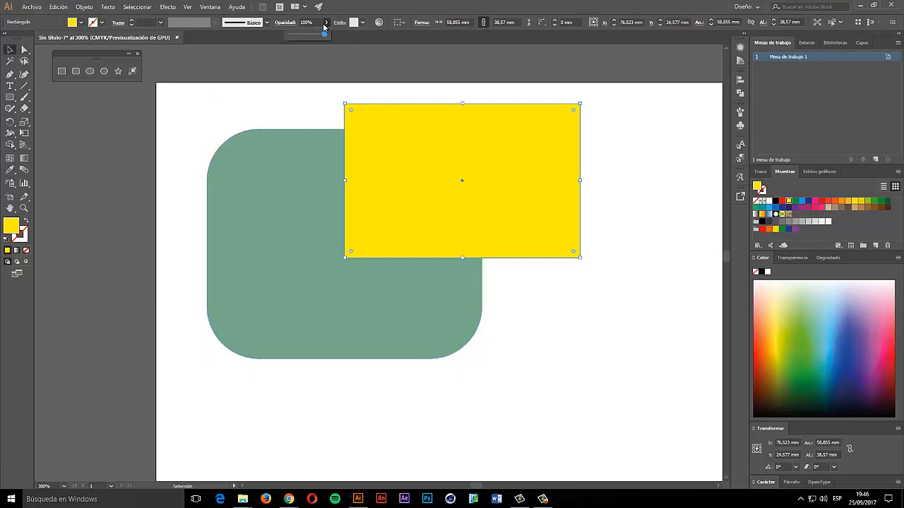
drag(324, 35, 298, 38)
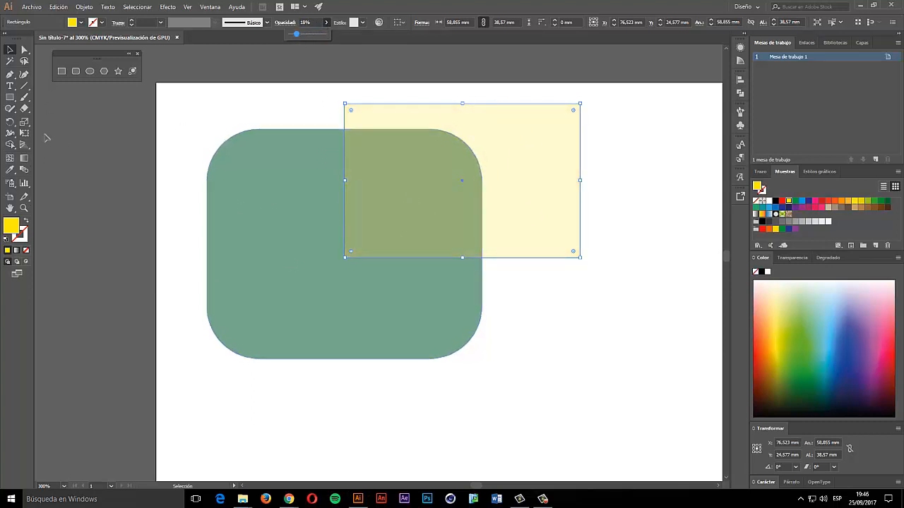
click(90, 72)
drag(203, 271, 372, 428)
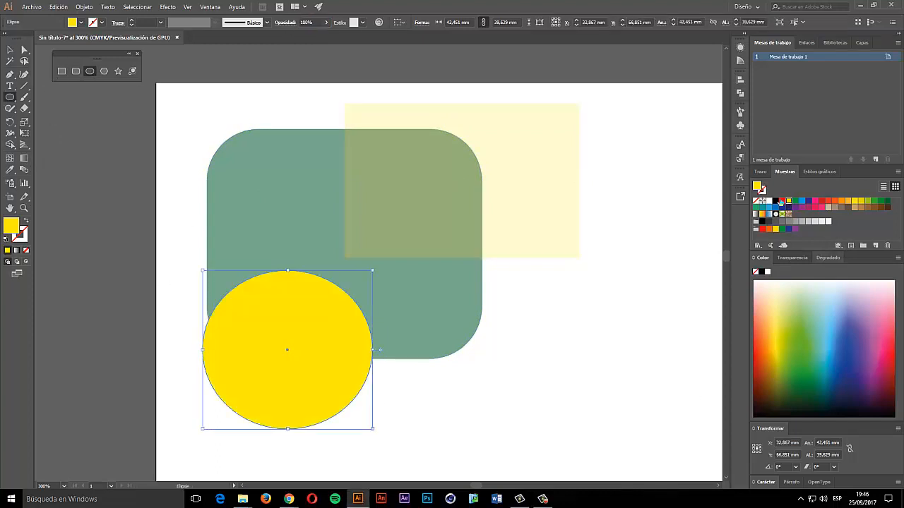
- Fill the ellipse red at 12% opacity and move it to the rounded rectangle's upper-left
click(781, 201)
click(326, 22)
drag(323, 33, 295, 34)
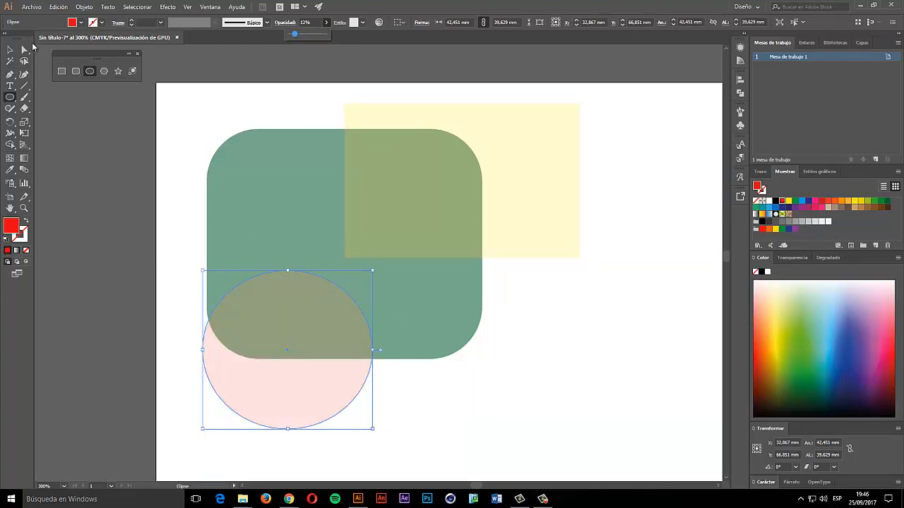
click(11, 48)
click(463, 406)
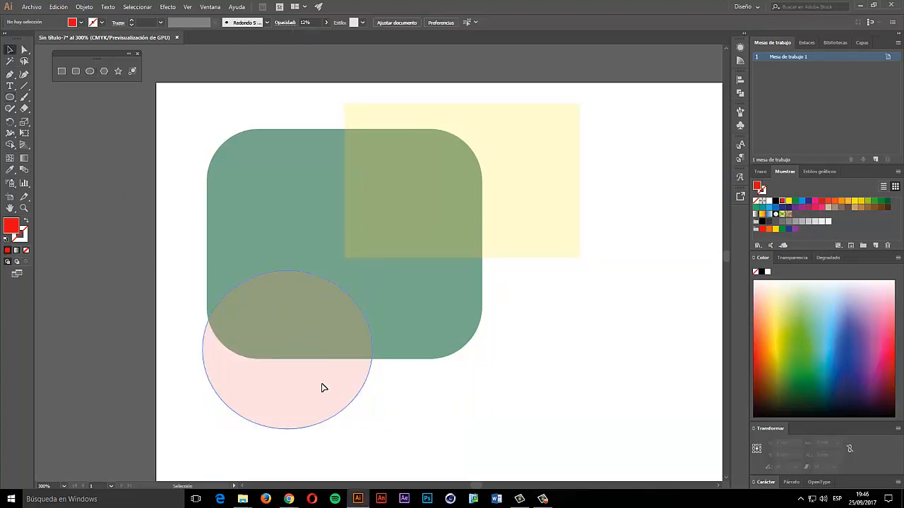
drag(322, 388, 346, 301)
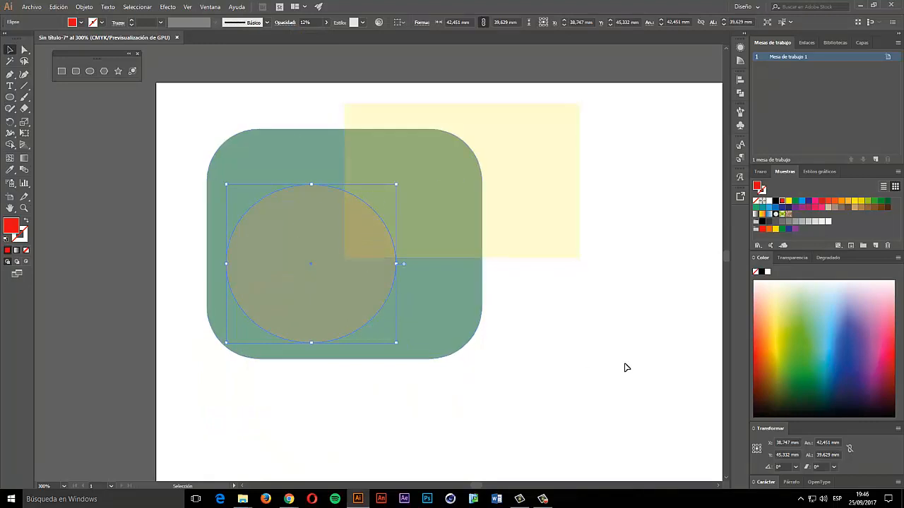
click(606, 356)
click(287, 260)
drag(248, 190, 242, 167)
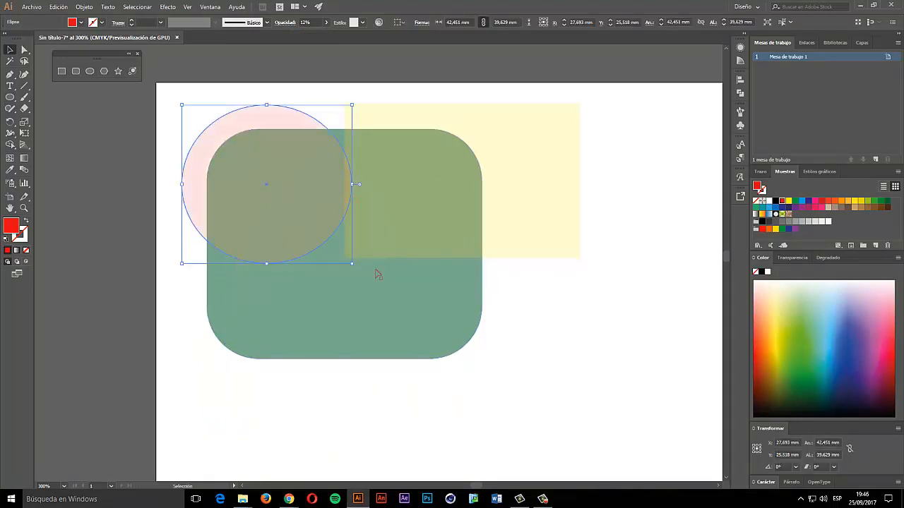
- Shift the yellow rectangle onto the rounded rectangle, then delete it and the red ellipse
click(510, 183)
drag(511, 184, 438, 204)
click(544, 383)
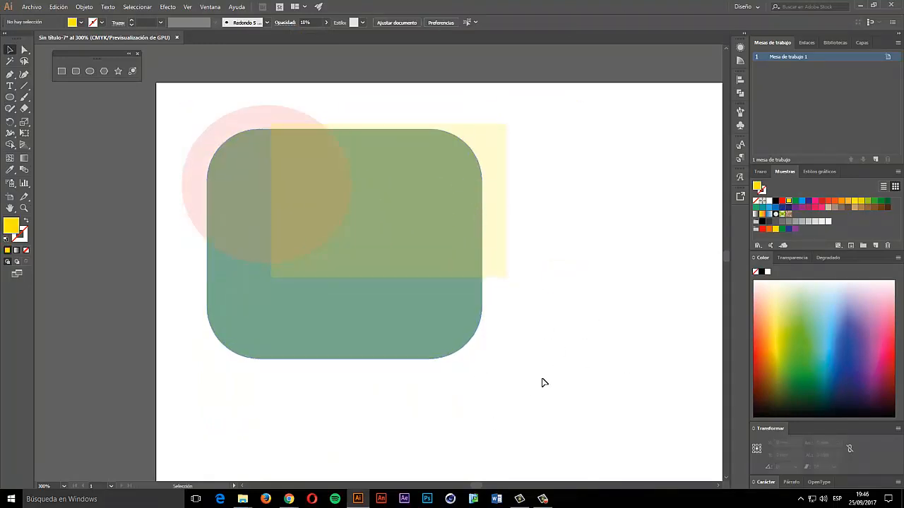
drag(541, 312, 496, 208)
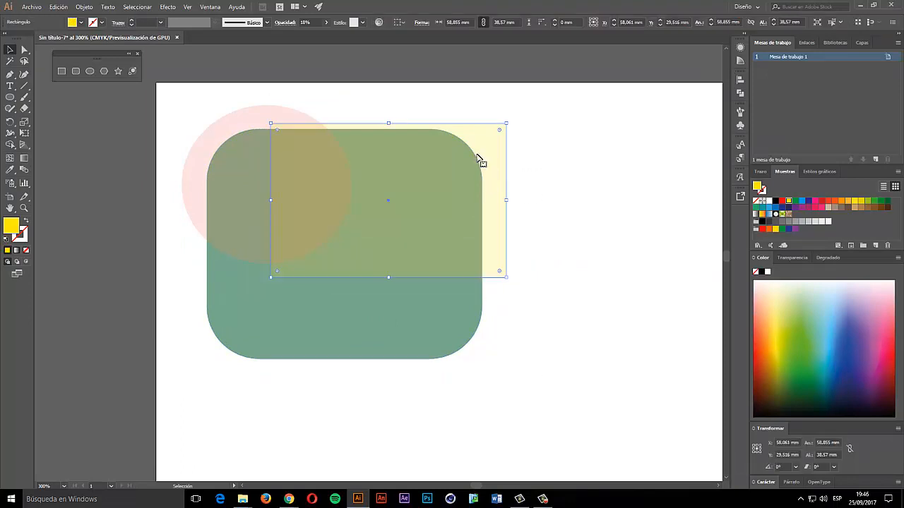
key(Delete)
click(337, 157)
key(Delete)
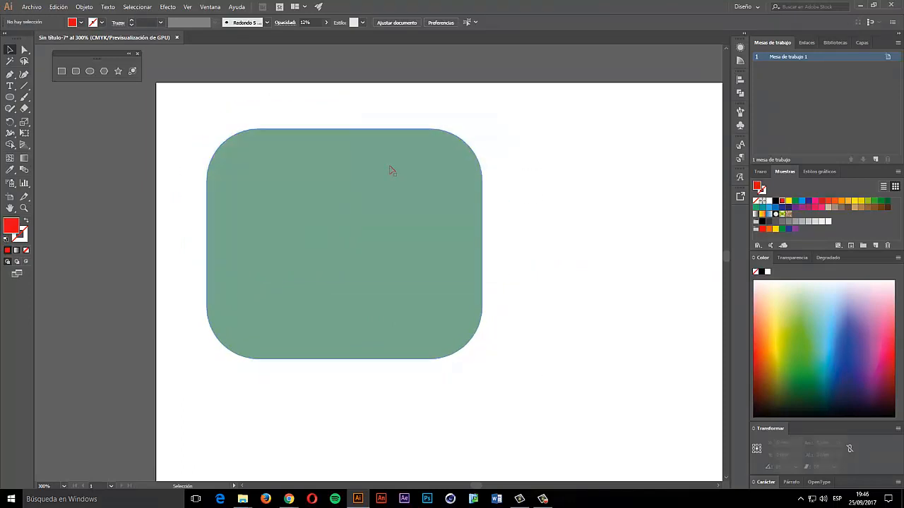
- Restore the green rounded rectangle to 100% opacity
click(398, 277)
click(363, 23)
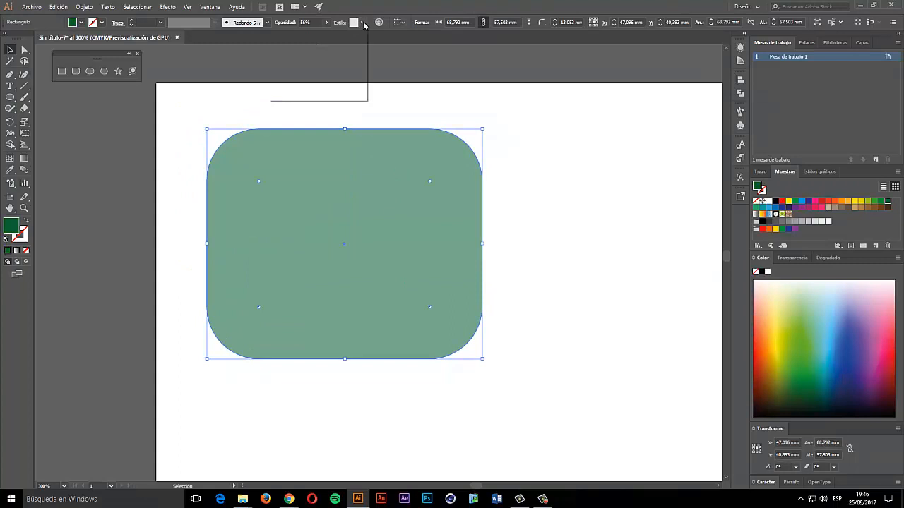
click(327, 21)
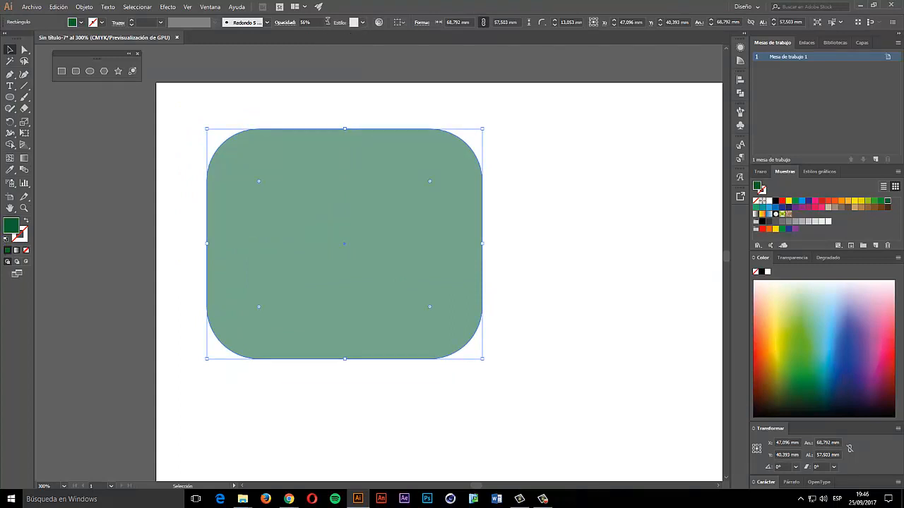
click(325, 24)
drag(310, 36, 363, 35)
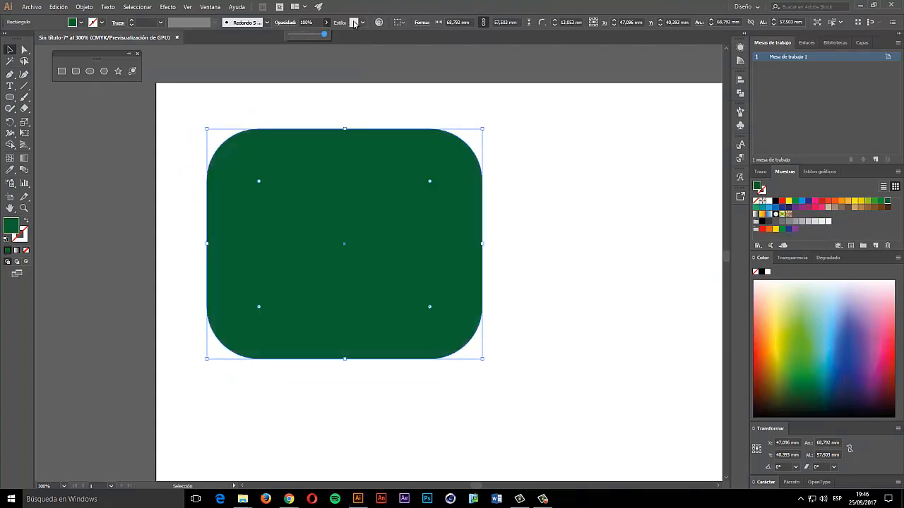
- Preview the swirl, floral and bevel graphic styles, then apply the blue gradient style
click(354, 22)
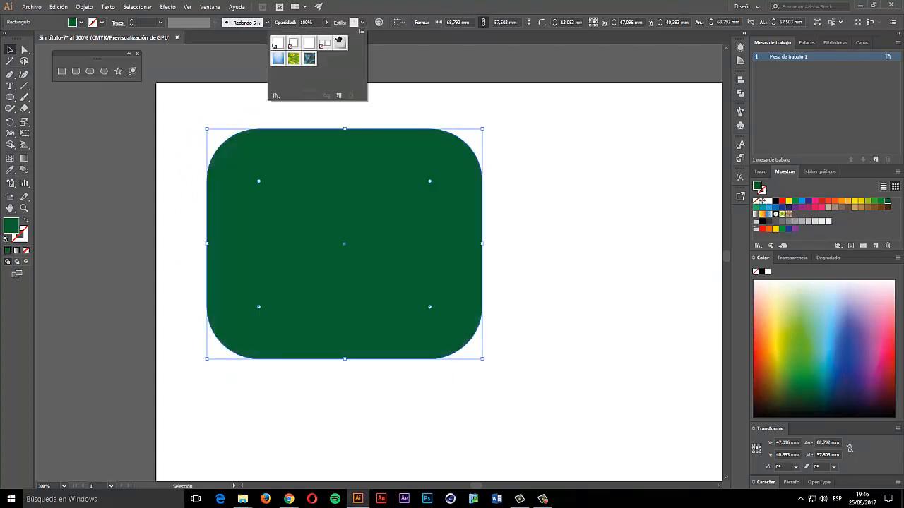
click(309, 60)
click(294, 58)
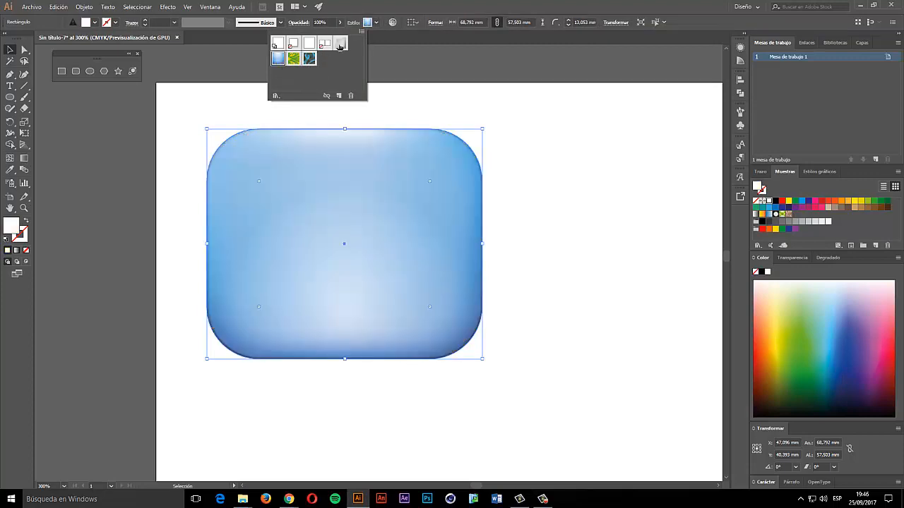
click(339, 45)
click(309, 59)
click(294, 59)
click(278, 60)
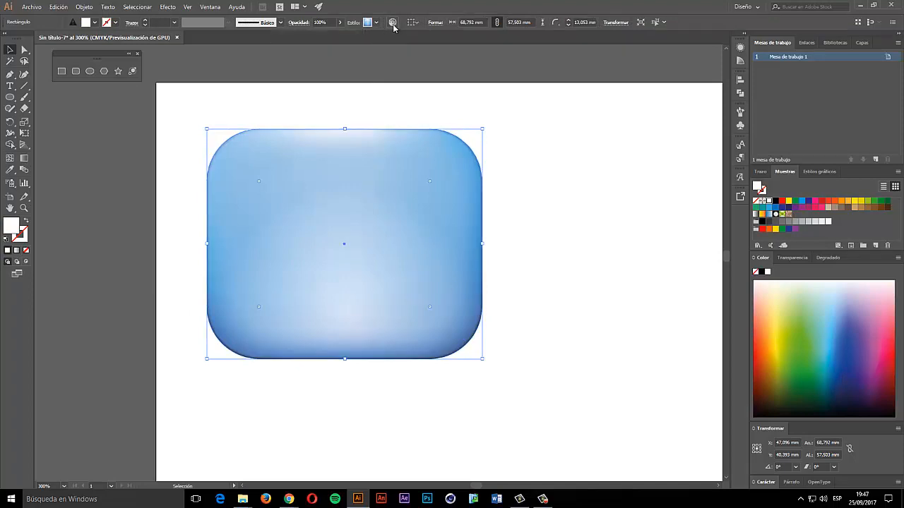
click(392, 23)
- Cancel Recolor Artwork, check Shape Properties, then move and delete the blue gradient rounded rectangle
drag(389, 111, 368, 52)
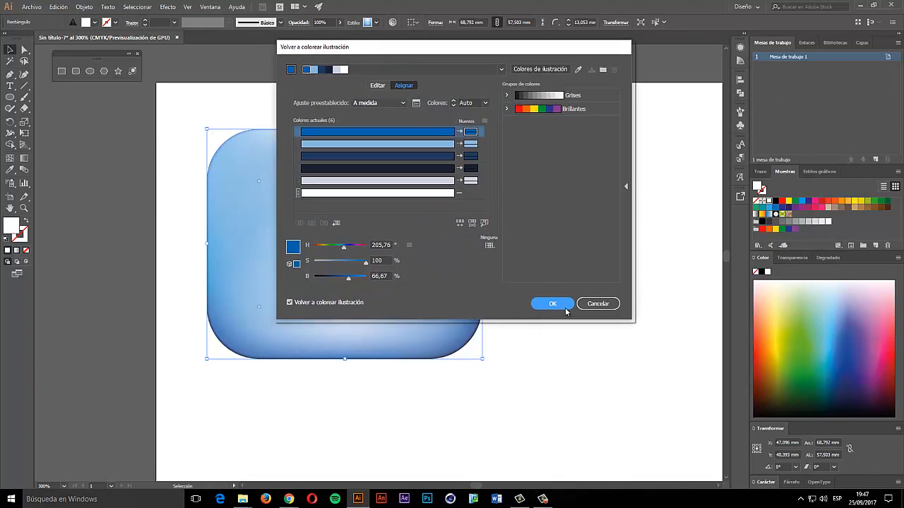
click(596, 305)
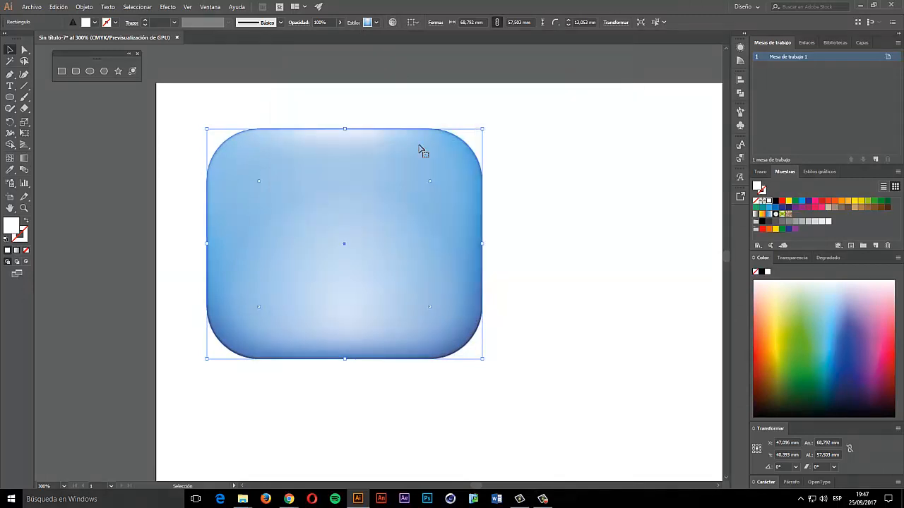
click(436, 23)
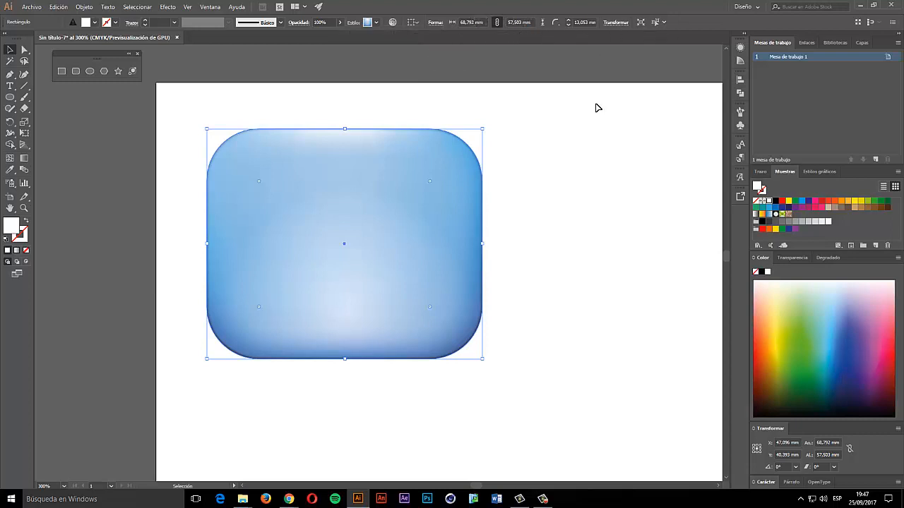
drag(337, 180, 363, 169)
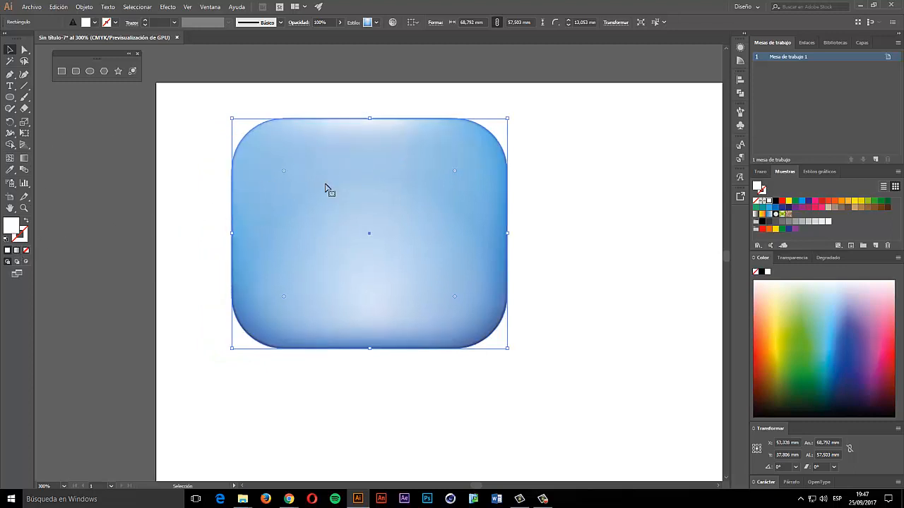
key(Delete)
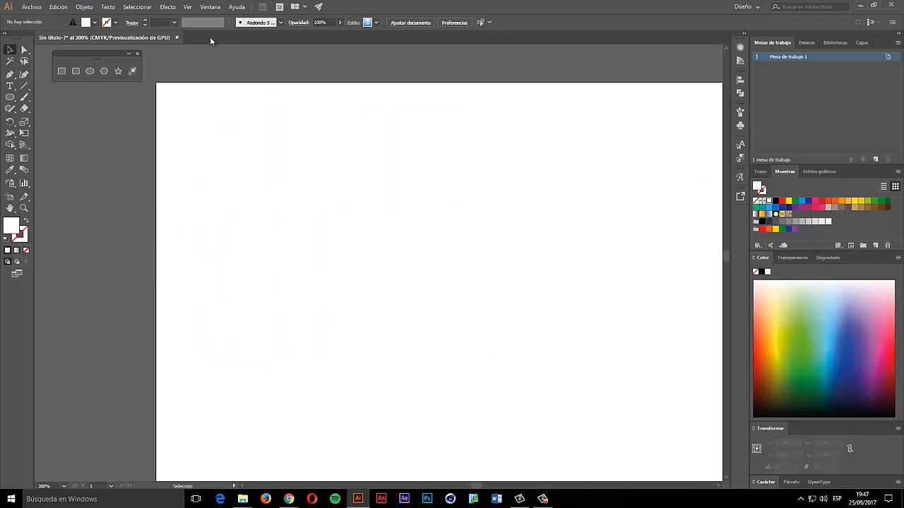
- Reset to the default white-fill, black-stroke style and draw a rectangle and a rounded rectangle
click(371, 23)
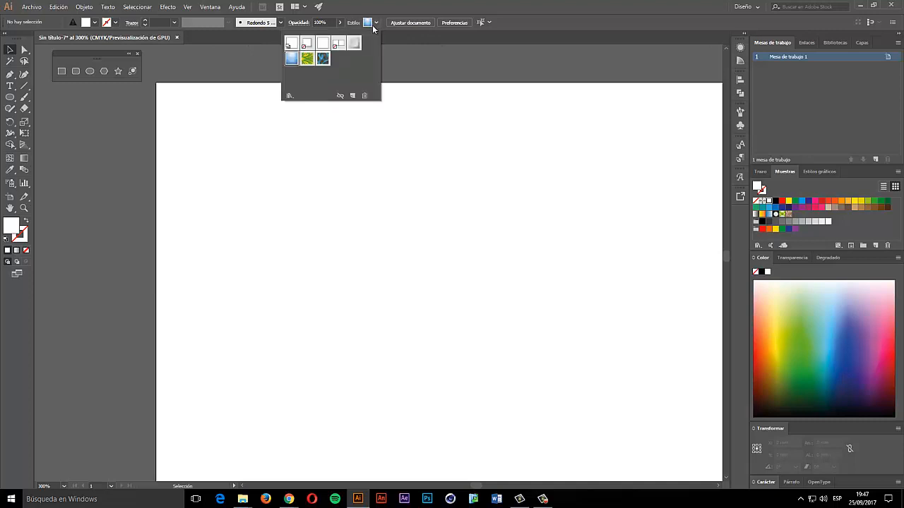
click(292, 49)
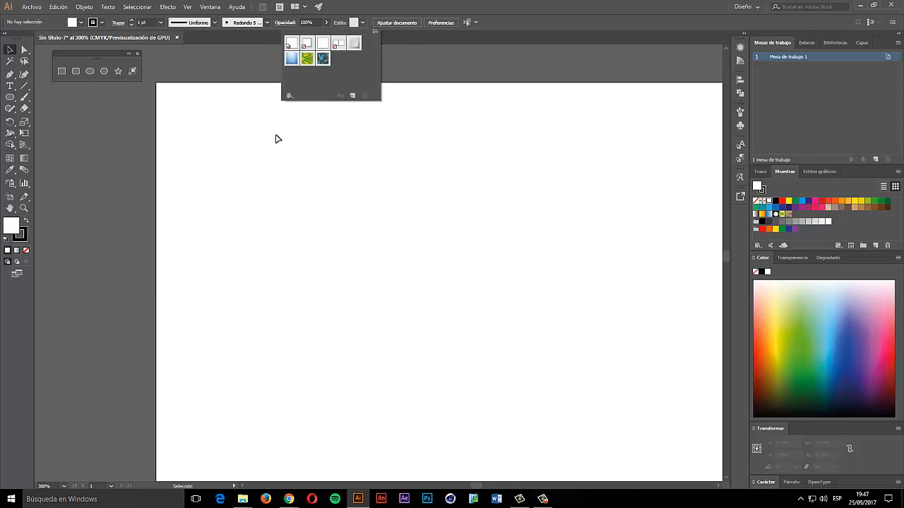
click(61, 71)
mouse_move(182, 105)
mouse_down()
mouse_move(247, 161)
mouse_move(280, 215)
mouse_up()
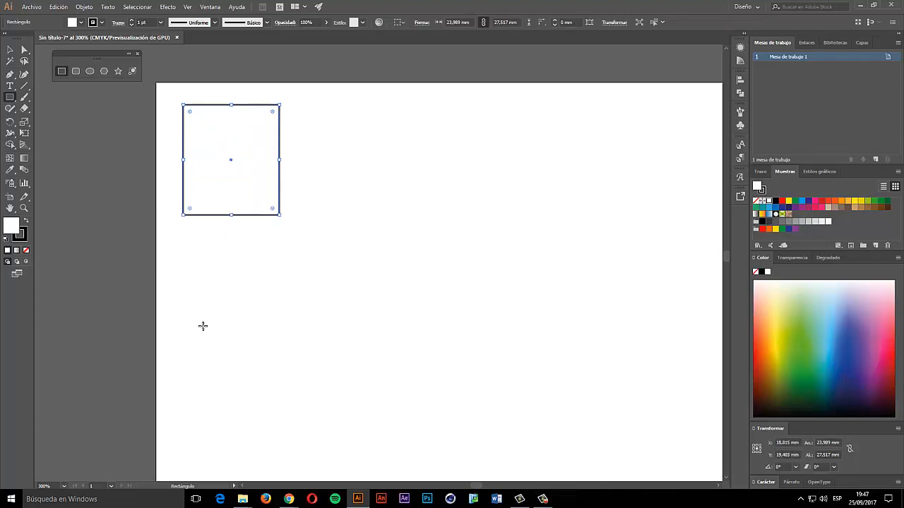
click(75, 71)
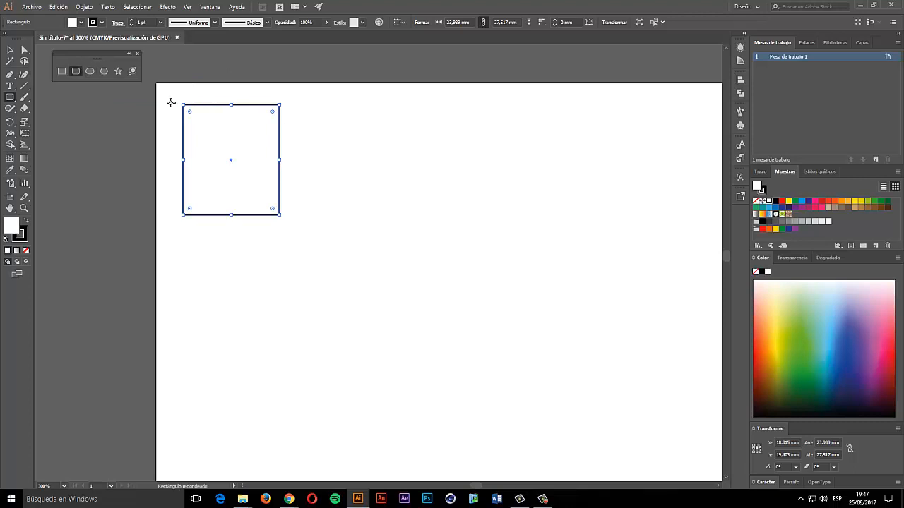
drag(313, 109, 399, 172)
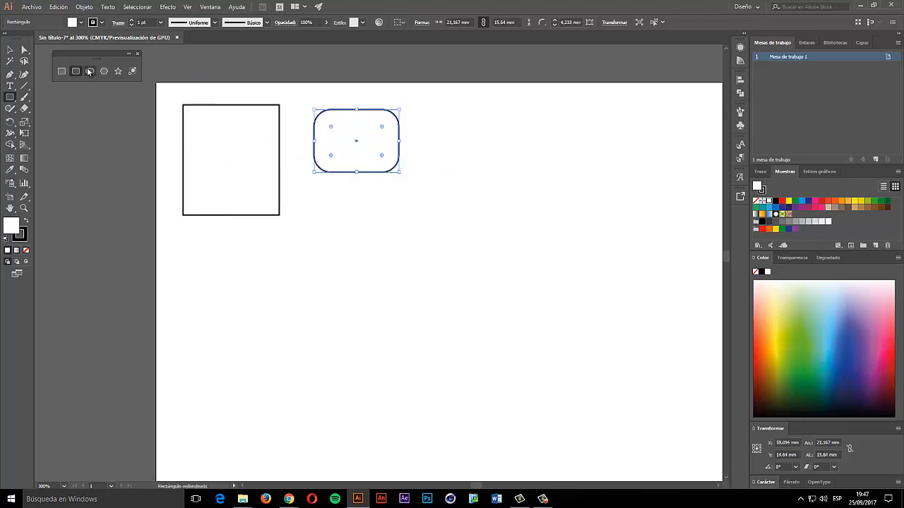
- Draw a circle to their right with a yellow fill and grey outline
click(89, 70)
drag(473, 139, 572, 233)
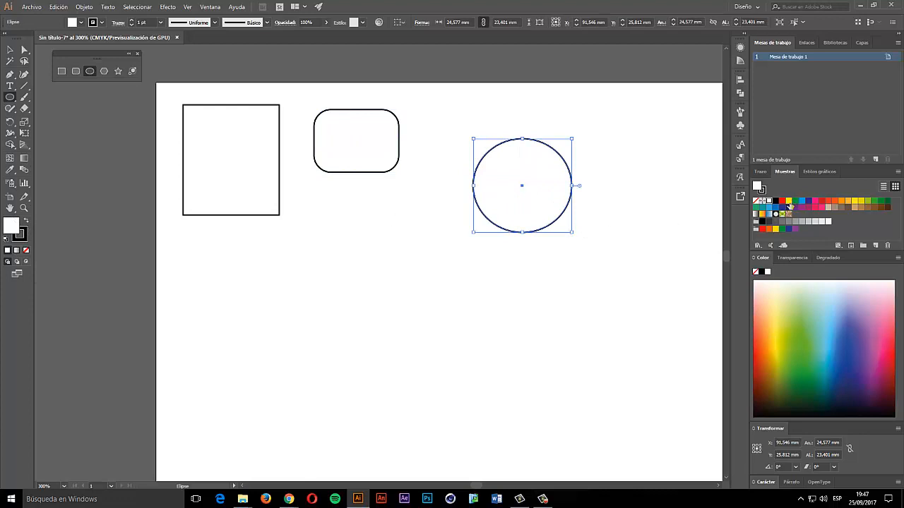
click(789, 202)
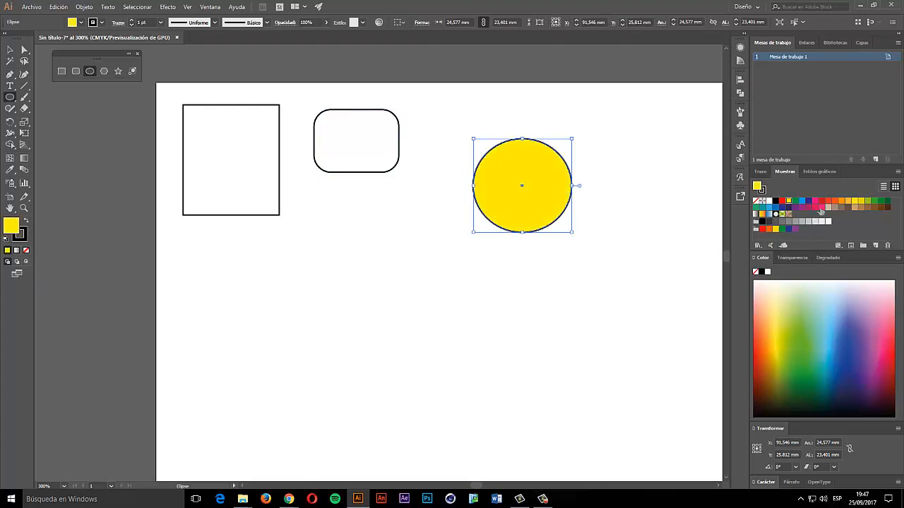
click(24, 235)
click(798, 222)
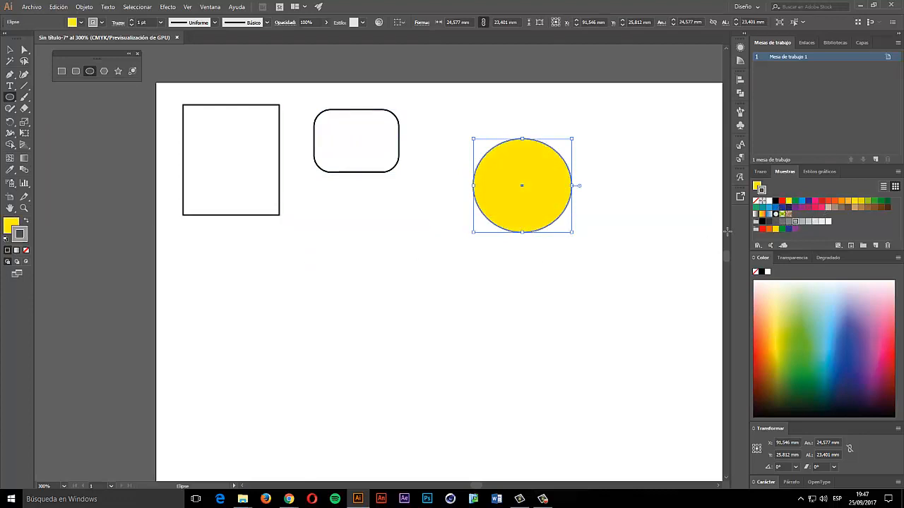
click(365, 173)
click(475, 266)
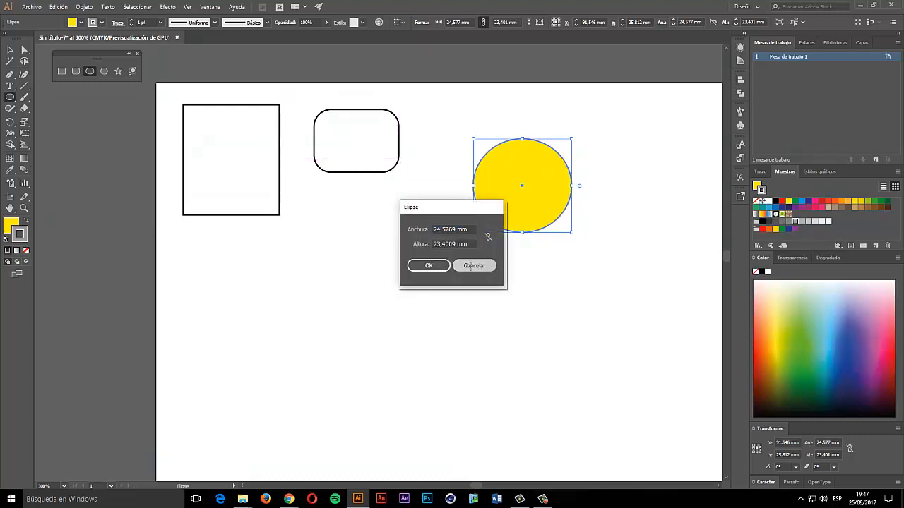
- Fill the red-outlined rounded rectangle with black
key(v)
click(353, 174)
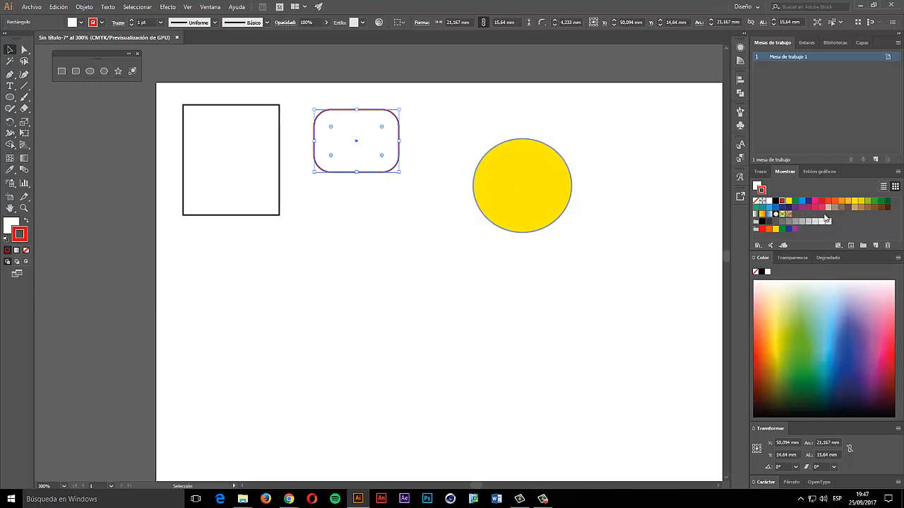
click(401, 230)
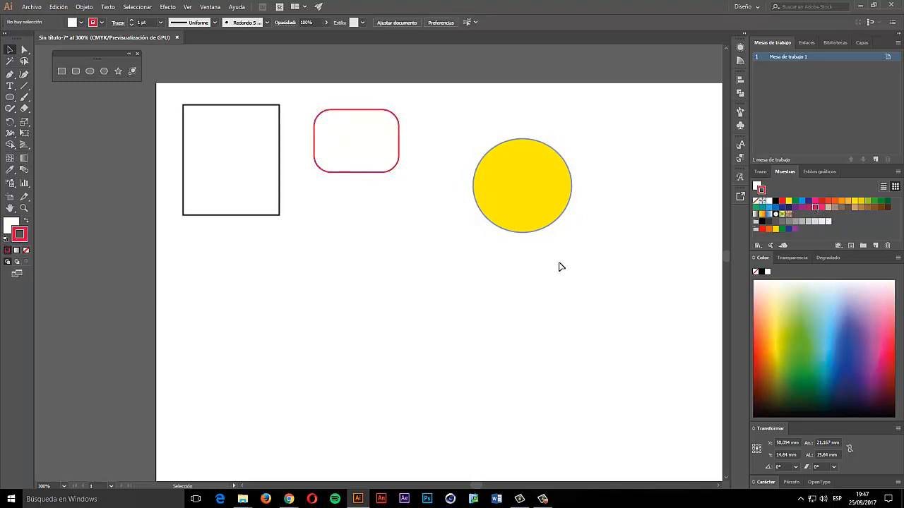
click(330, 154)
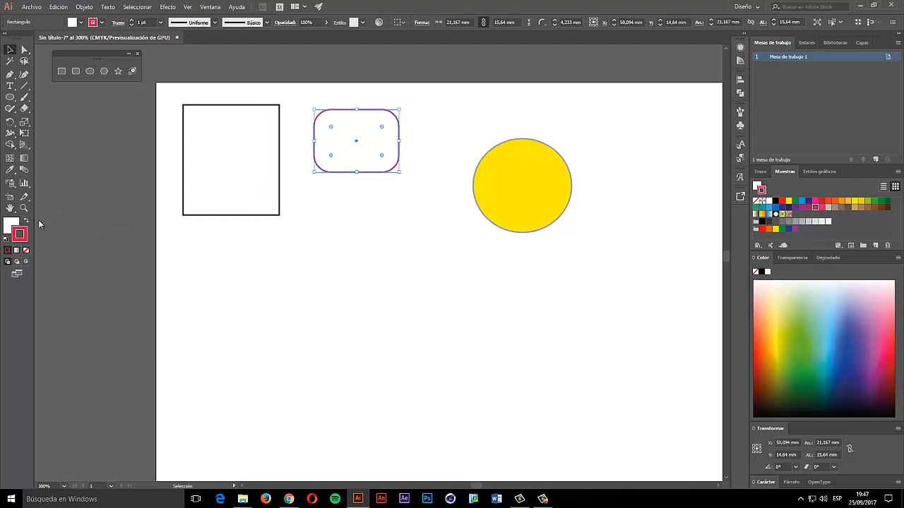
click(775, 201)
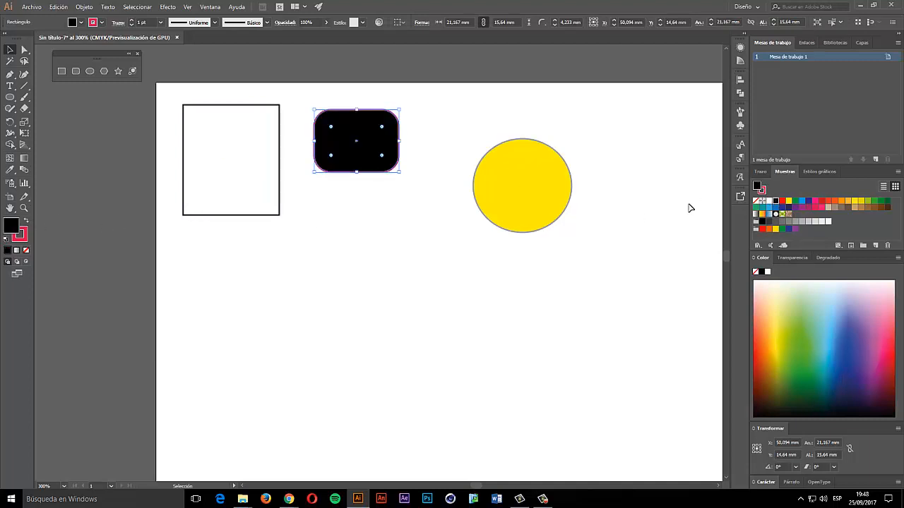
- Give the white rectangle a blue stroke and an orange fill
click(222, 175)
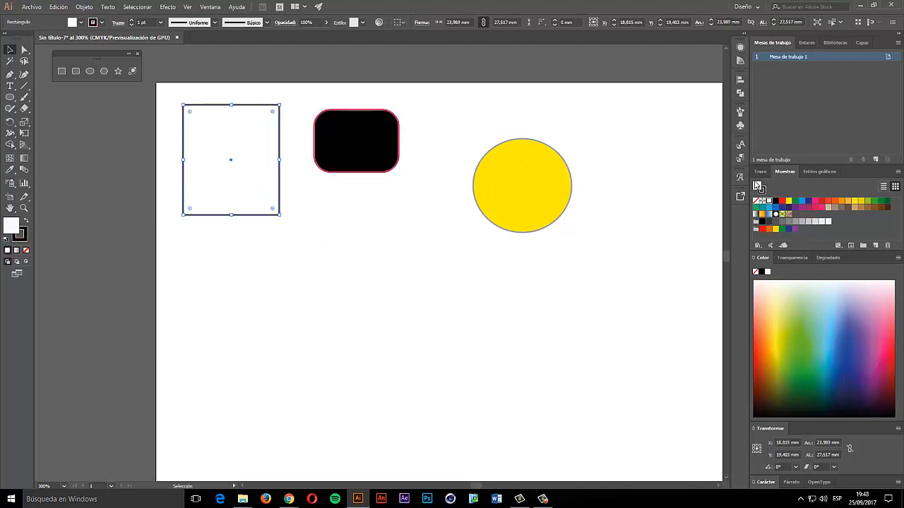
click(762, 193)
click(775, 207)
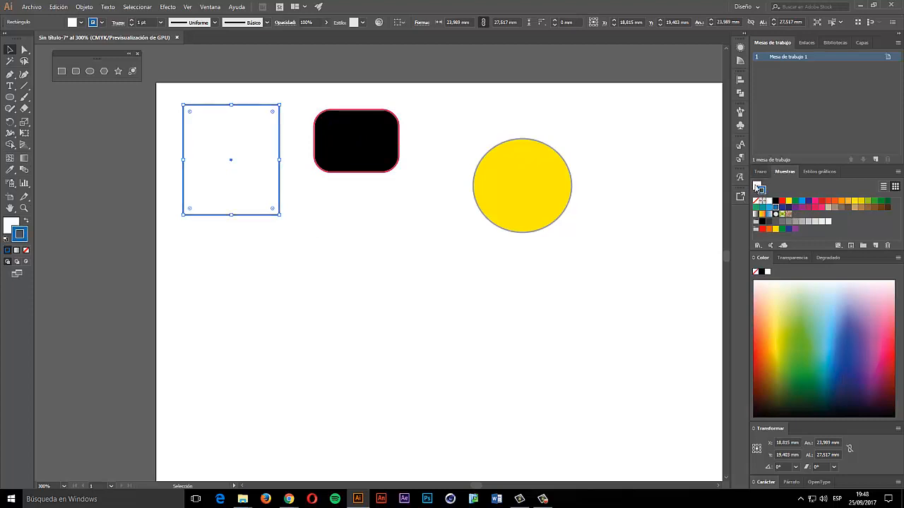
click(756, 186)
click(768, 230)
- Arrange the black rounded rectangle, orange rectangle and yellow circle in a row, left to right
click(241, 304)
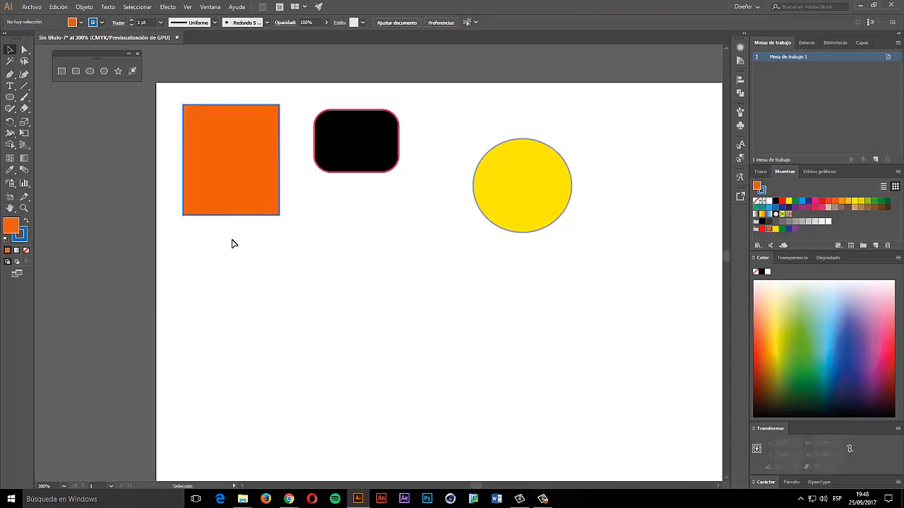
drag(264, 140, 373, 219)
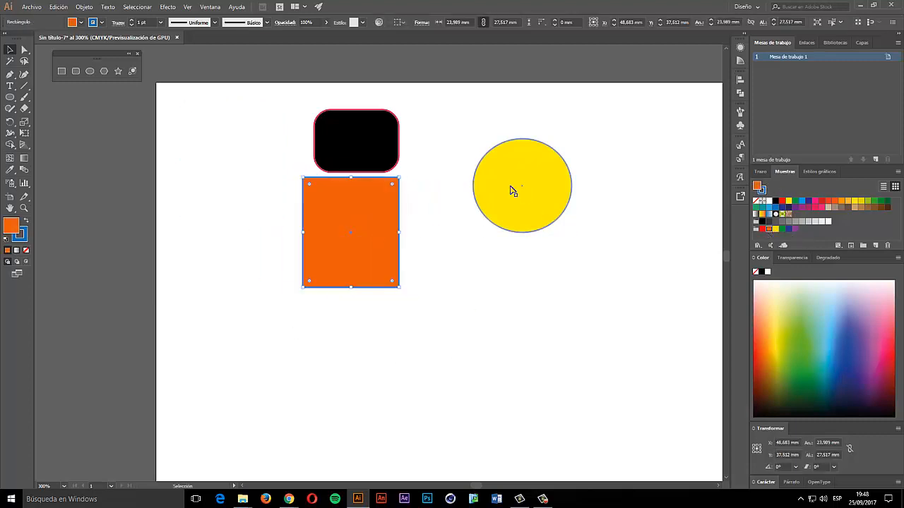
click(512, 186)
drag(513, 186, 455, 161)
drag(369, 132, 250, 198)
drag(471, 156, 478, 221)
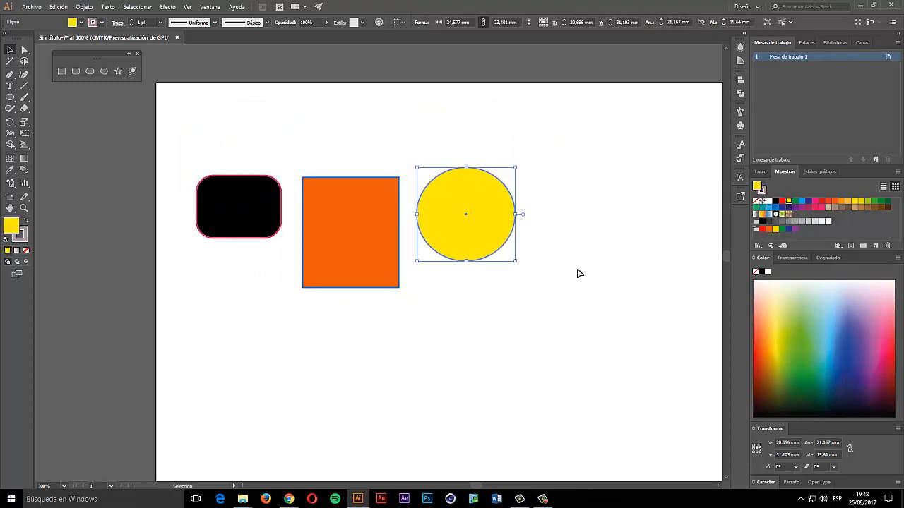